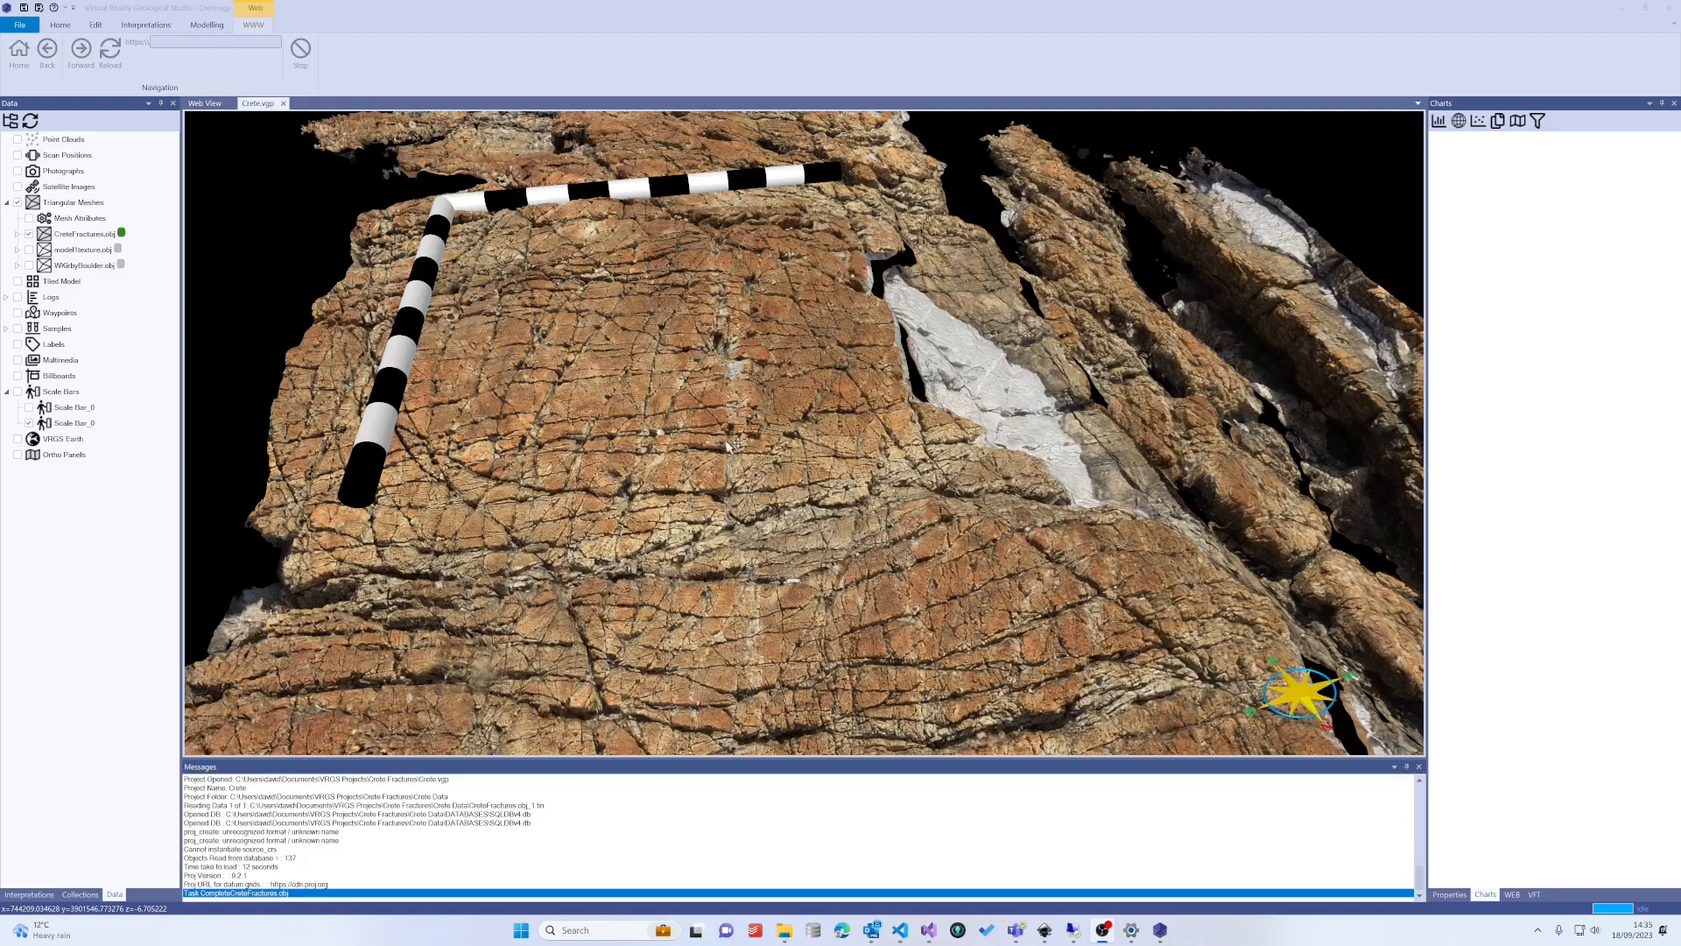
Expand the CreteFractures.obj mesh and display its CoPlanarity attribute on the fractured rock surface
scroll(755, 455, up, 4)
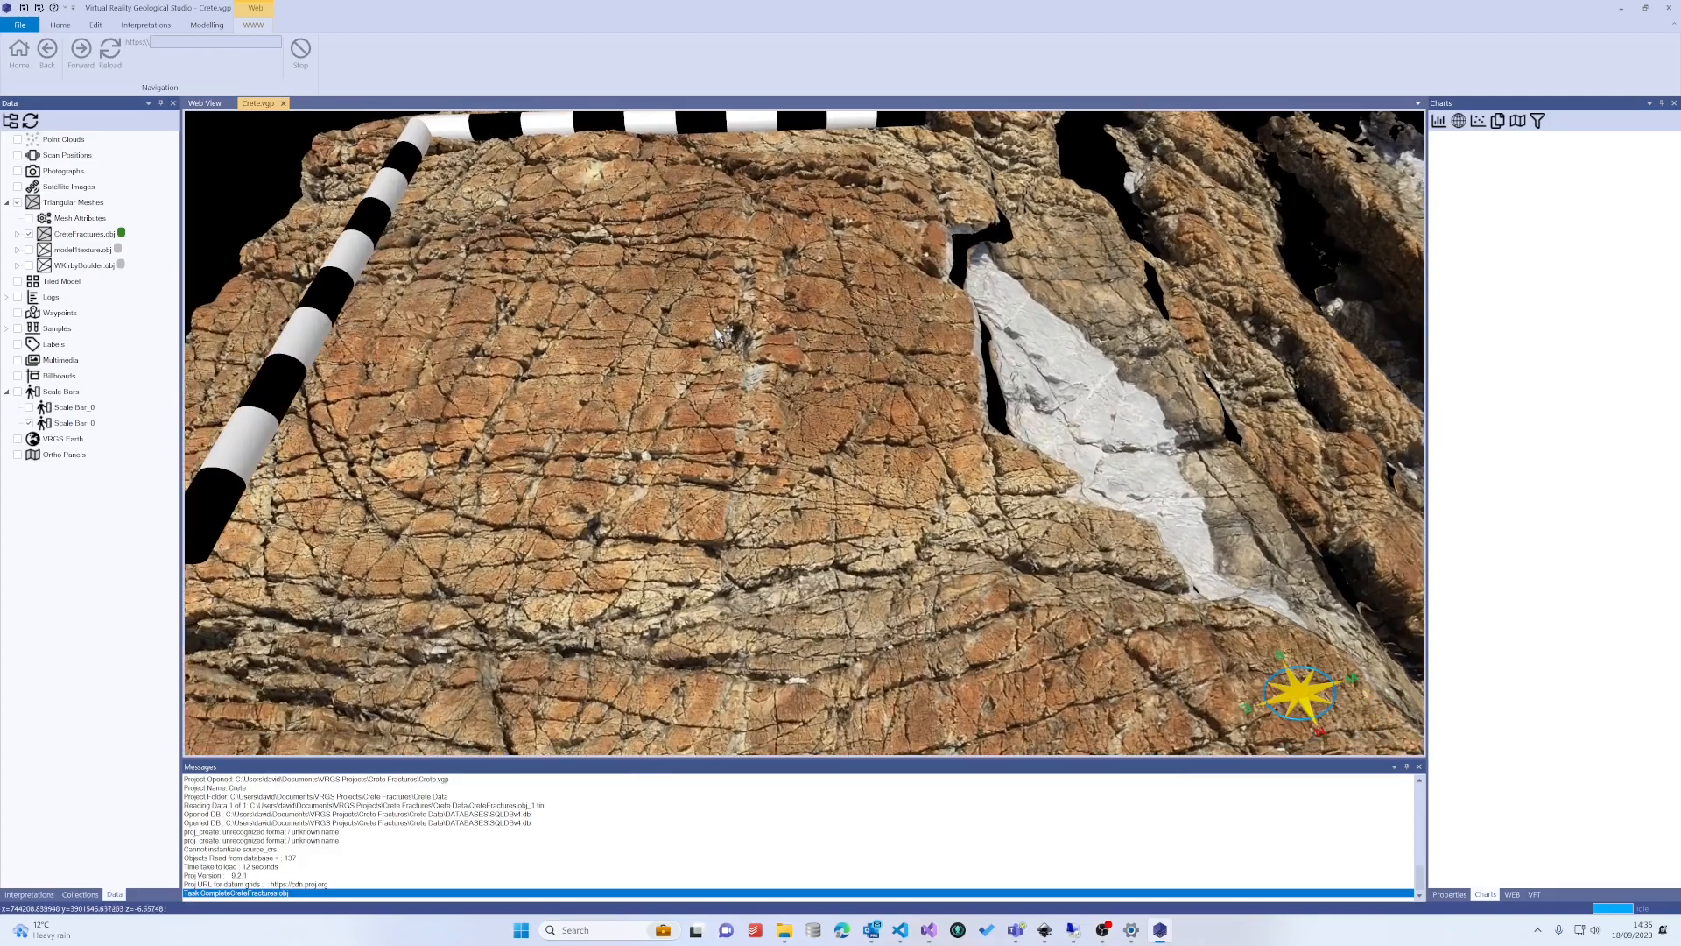
drag(716, 330, 663, 320)
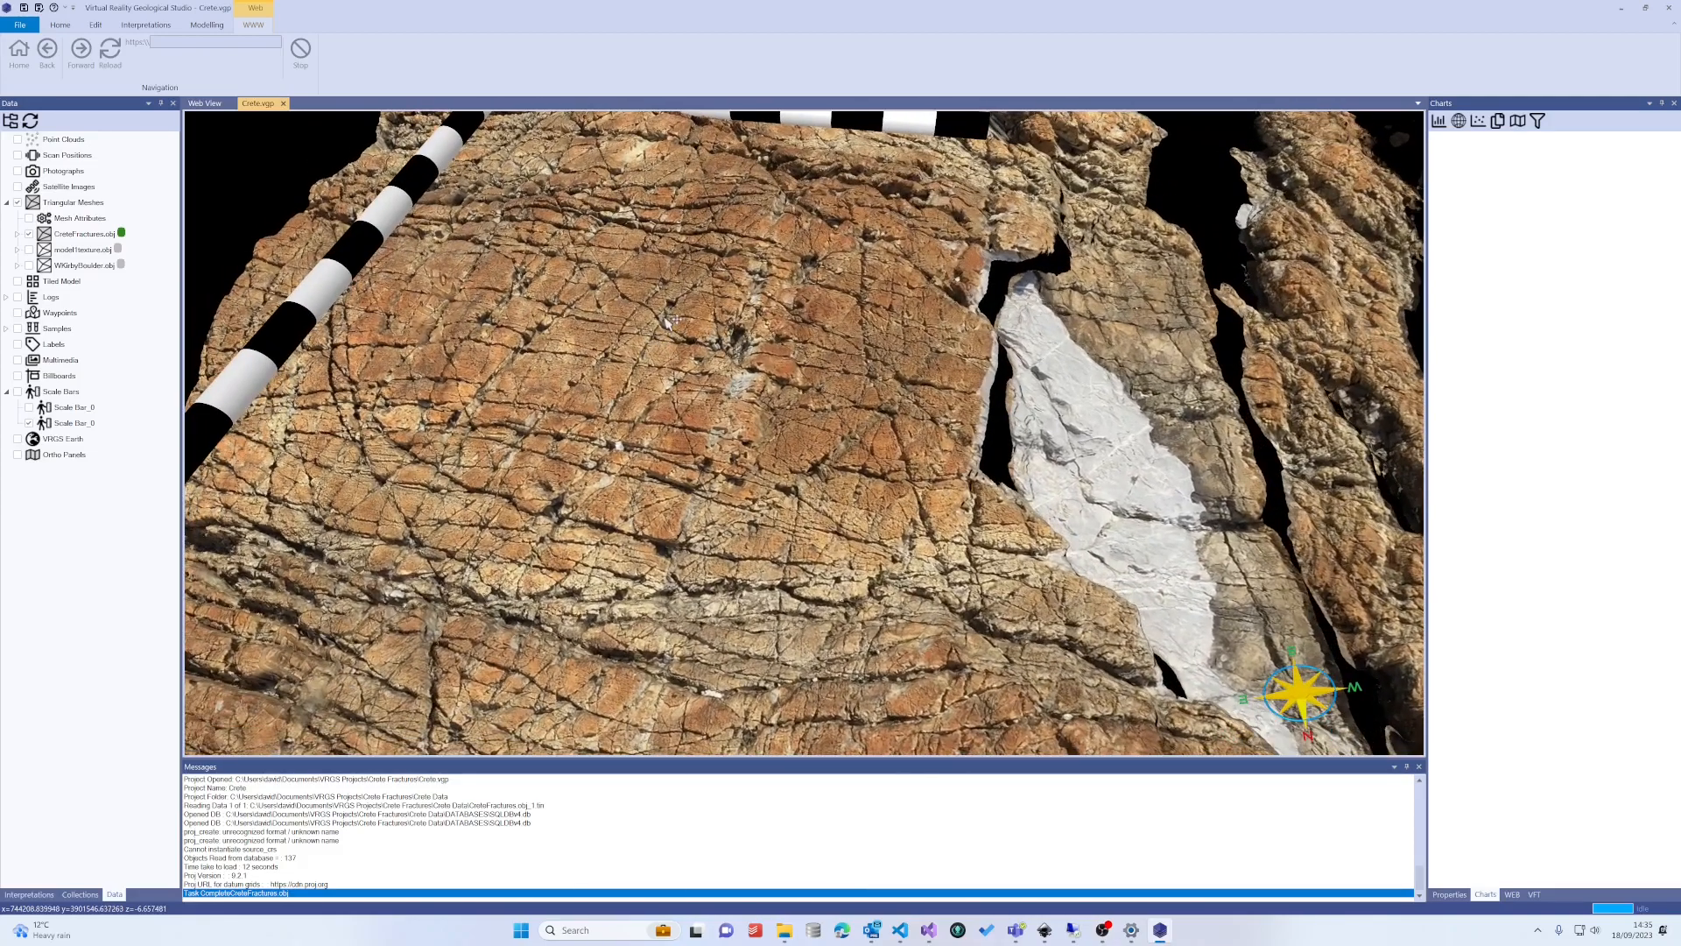
right_drag(663, 320, 779, 377)
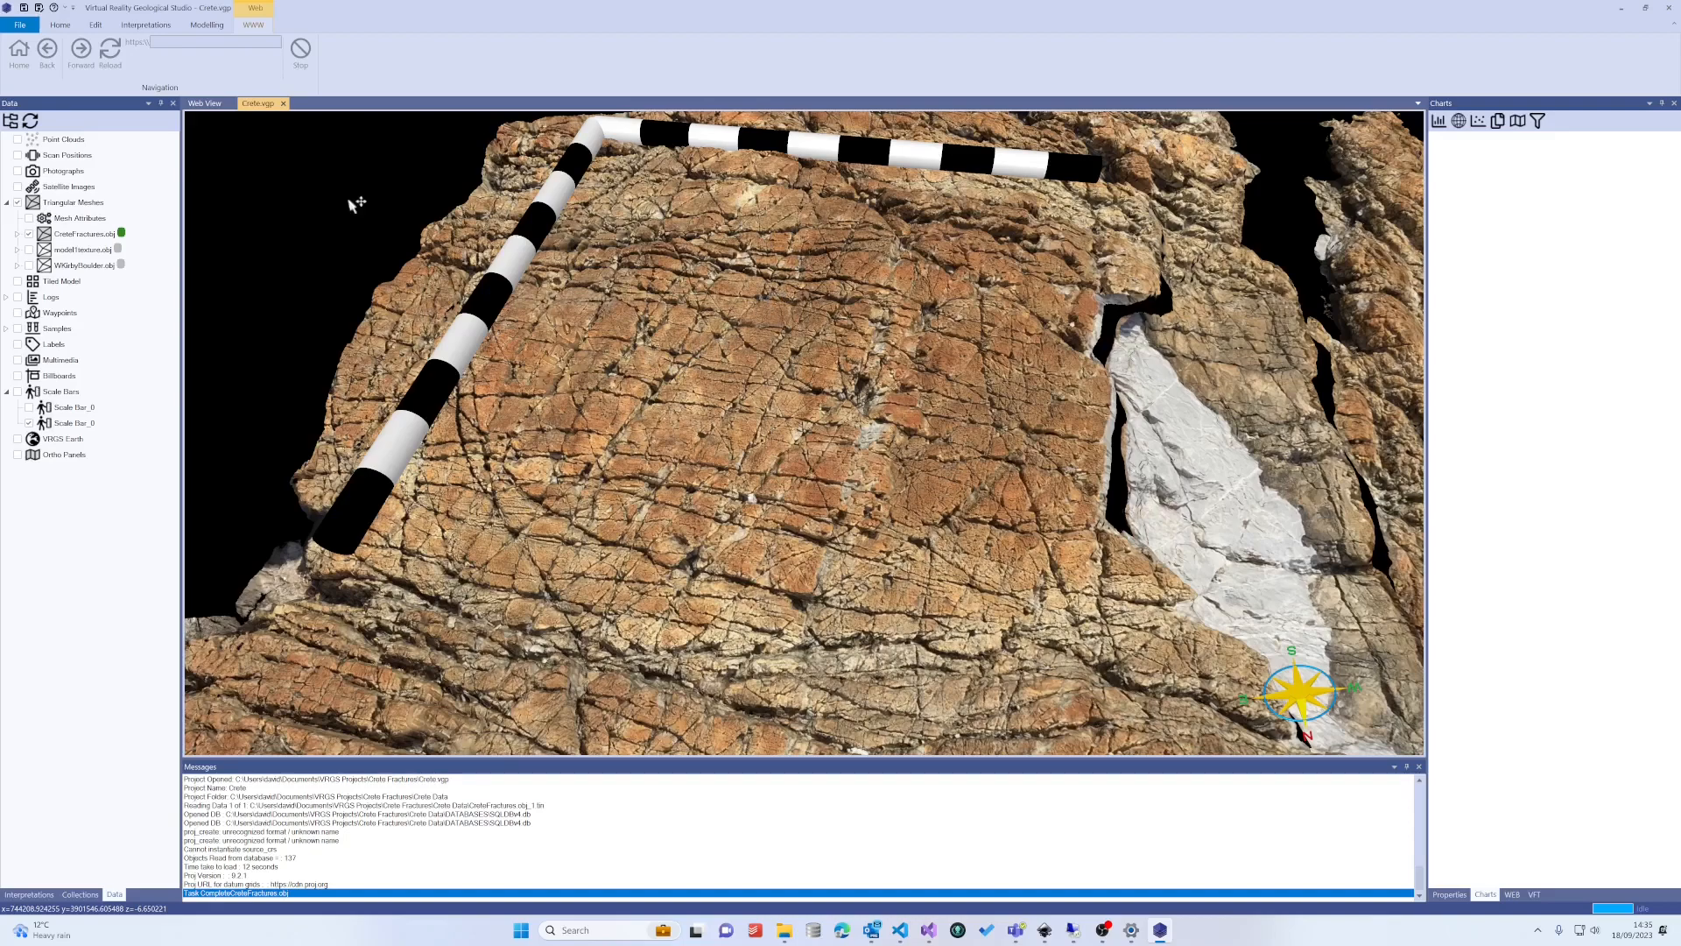
click(17, 234)
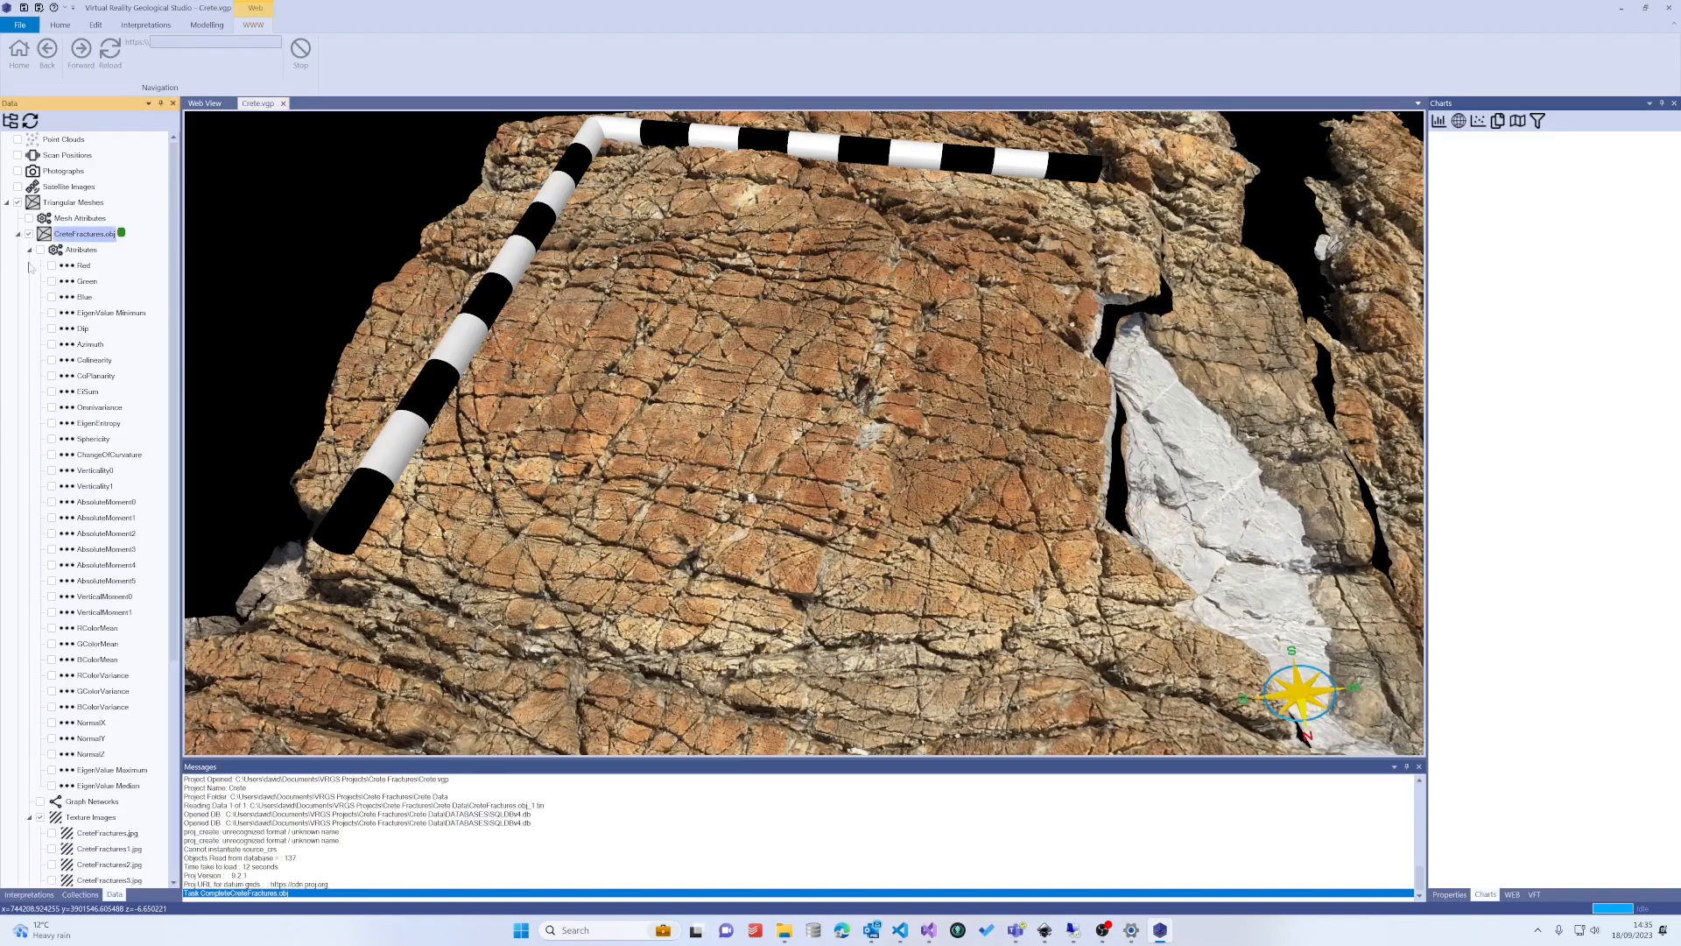
click(51, 376)
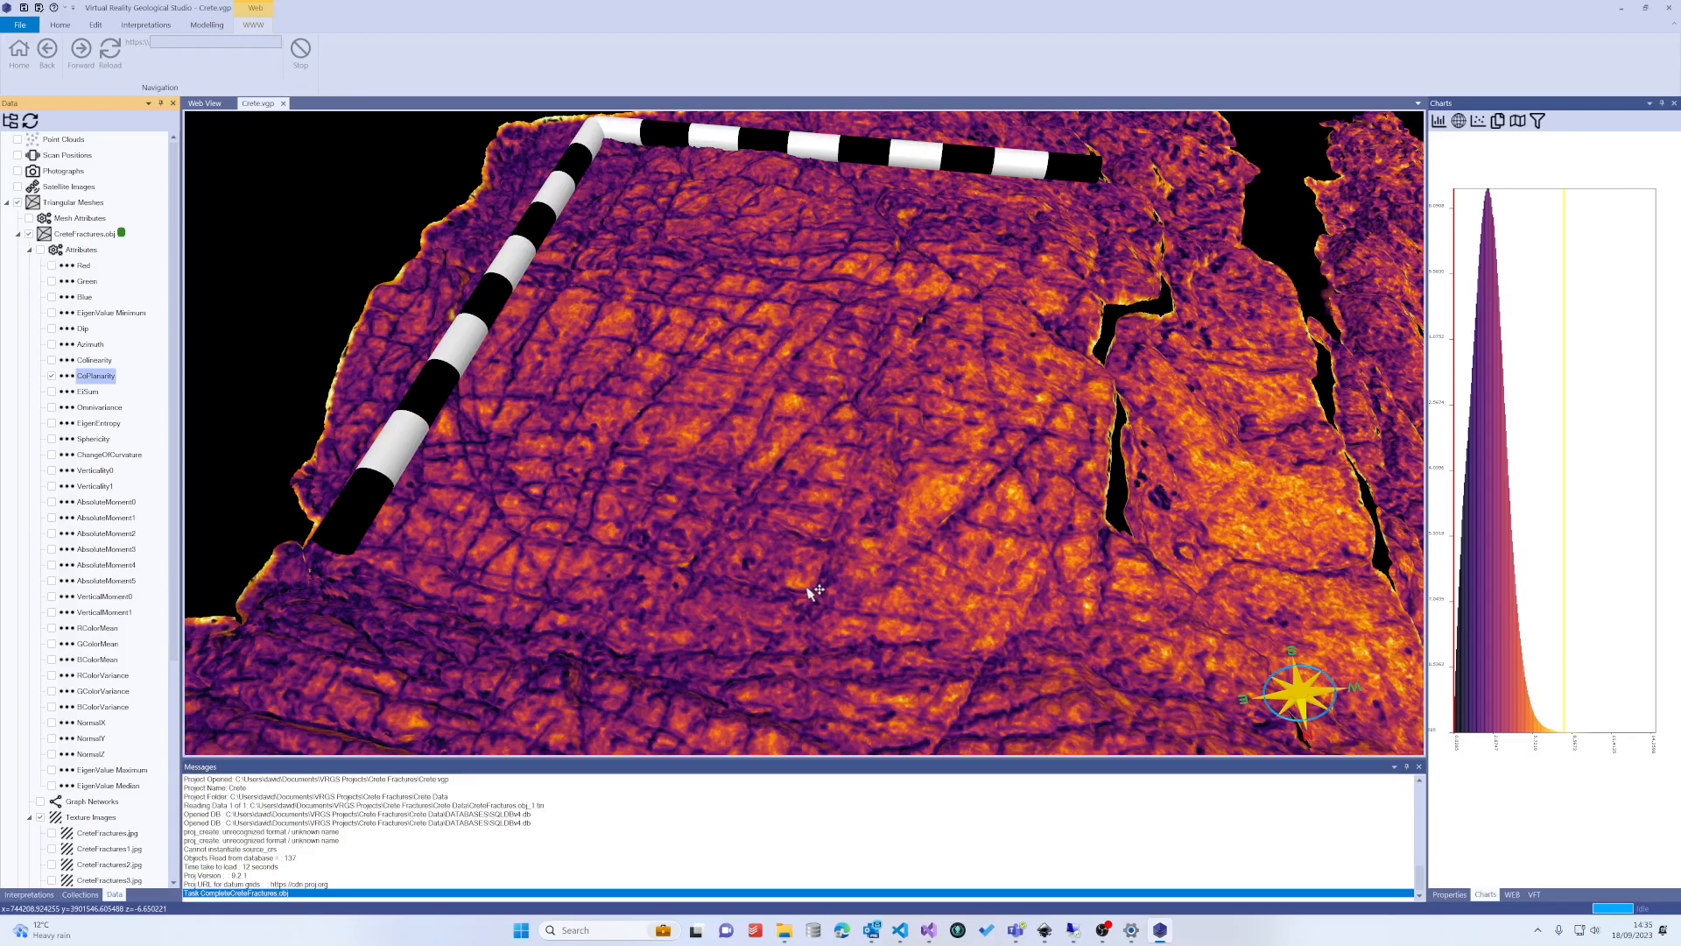
Display the ChangeOfCurvature attribute on the mesh and lower its histogram's upper limit to about 0.072 to examine the fractures
click(51, 454)
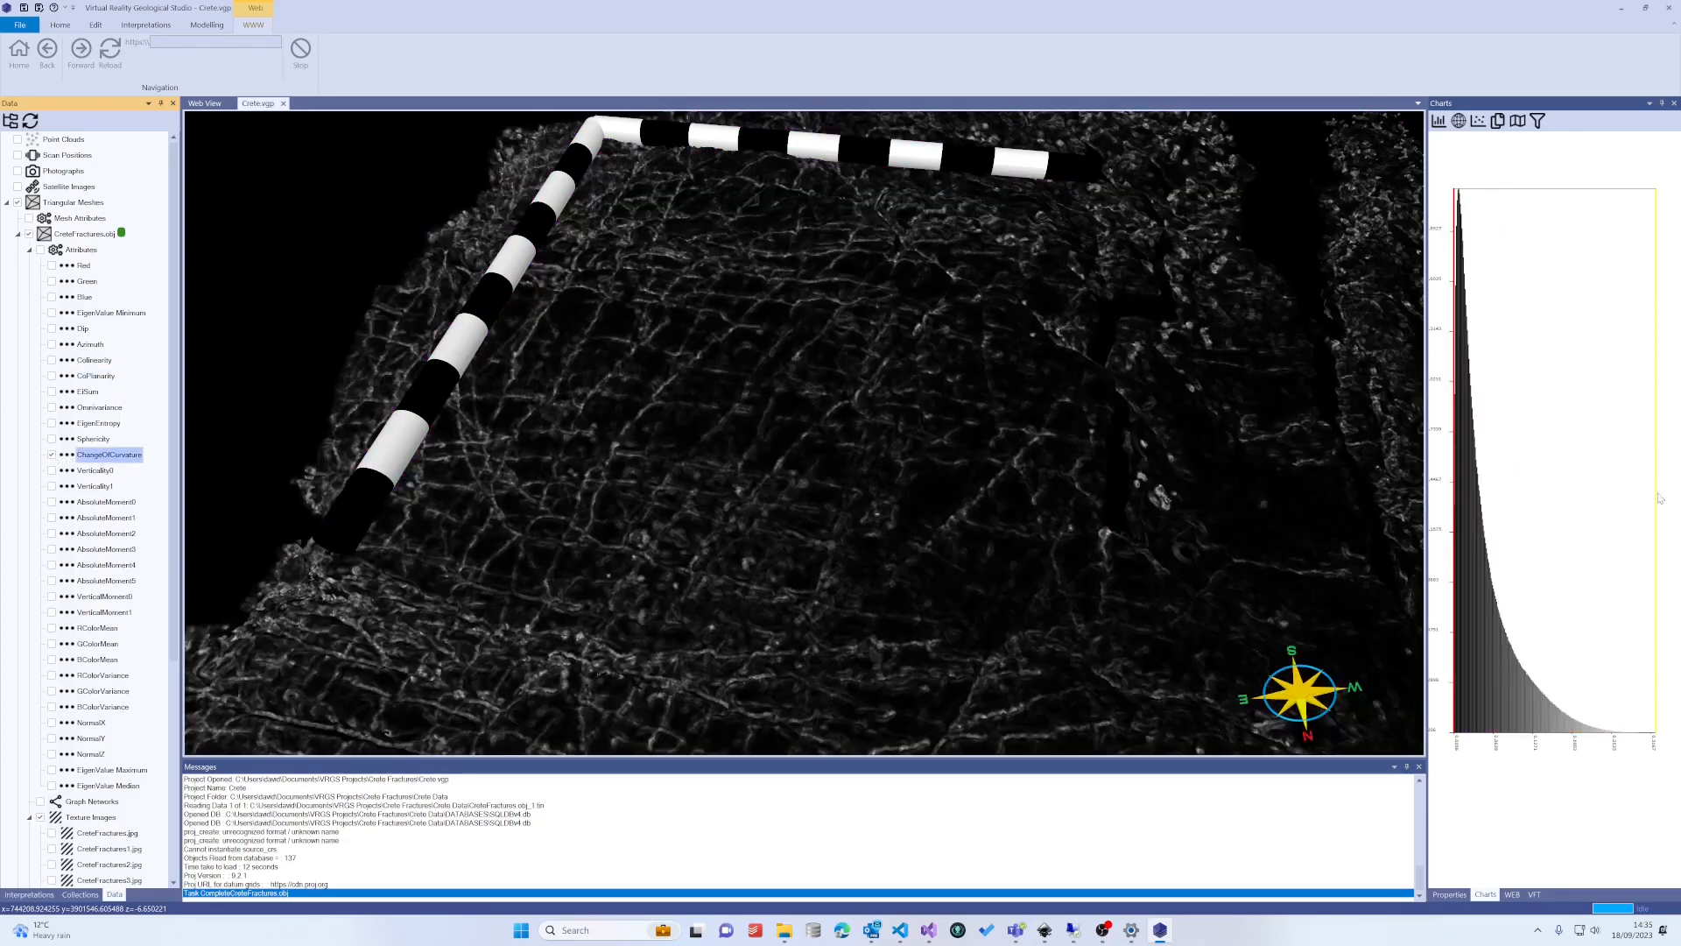
mouse_move(1651, 493)
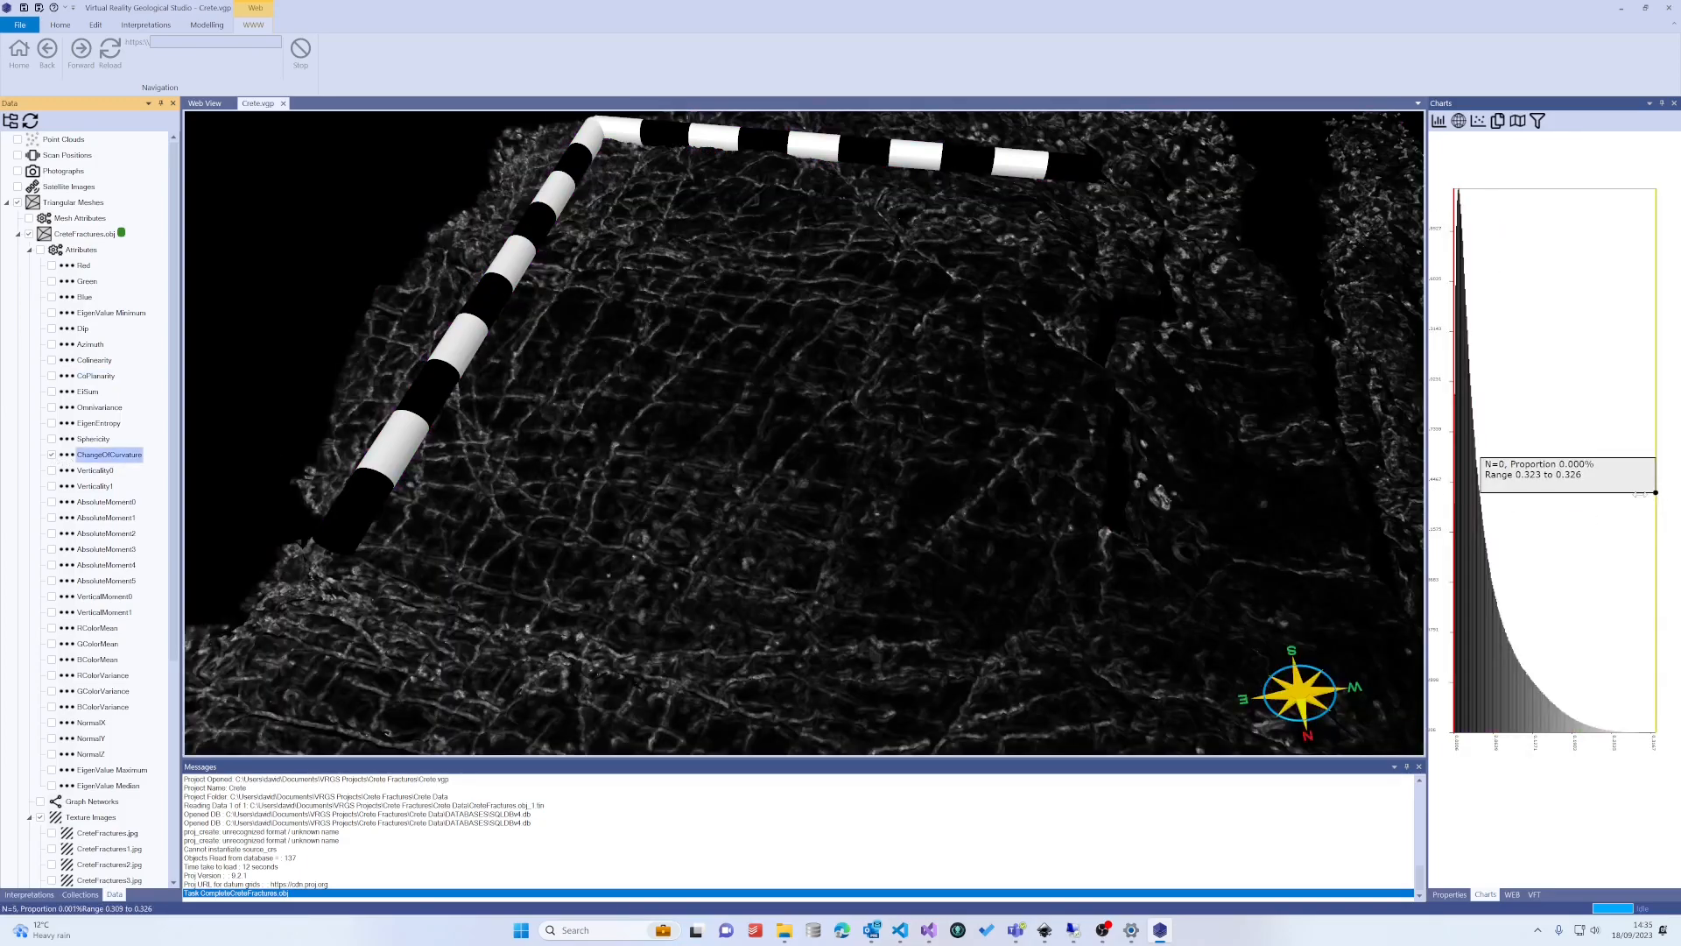
drag(1639, 495, 1499, 505)
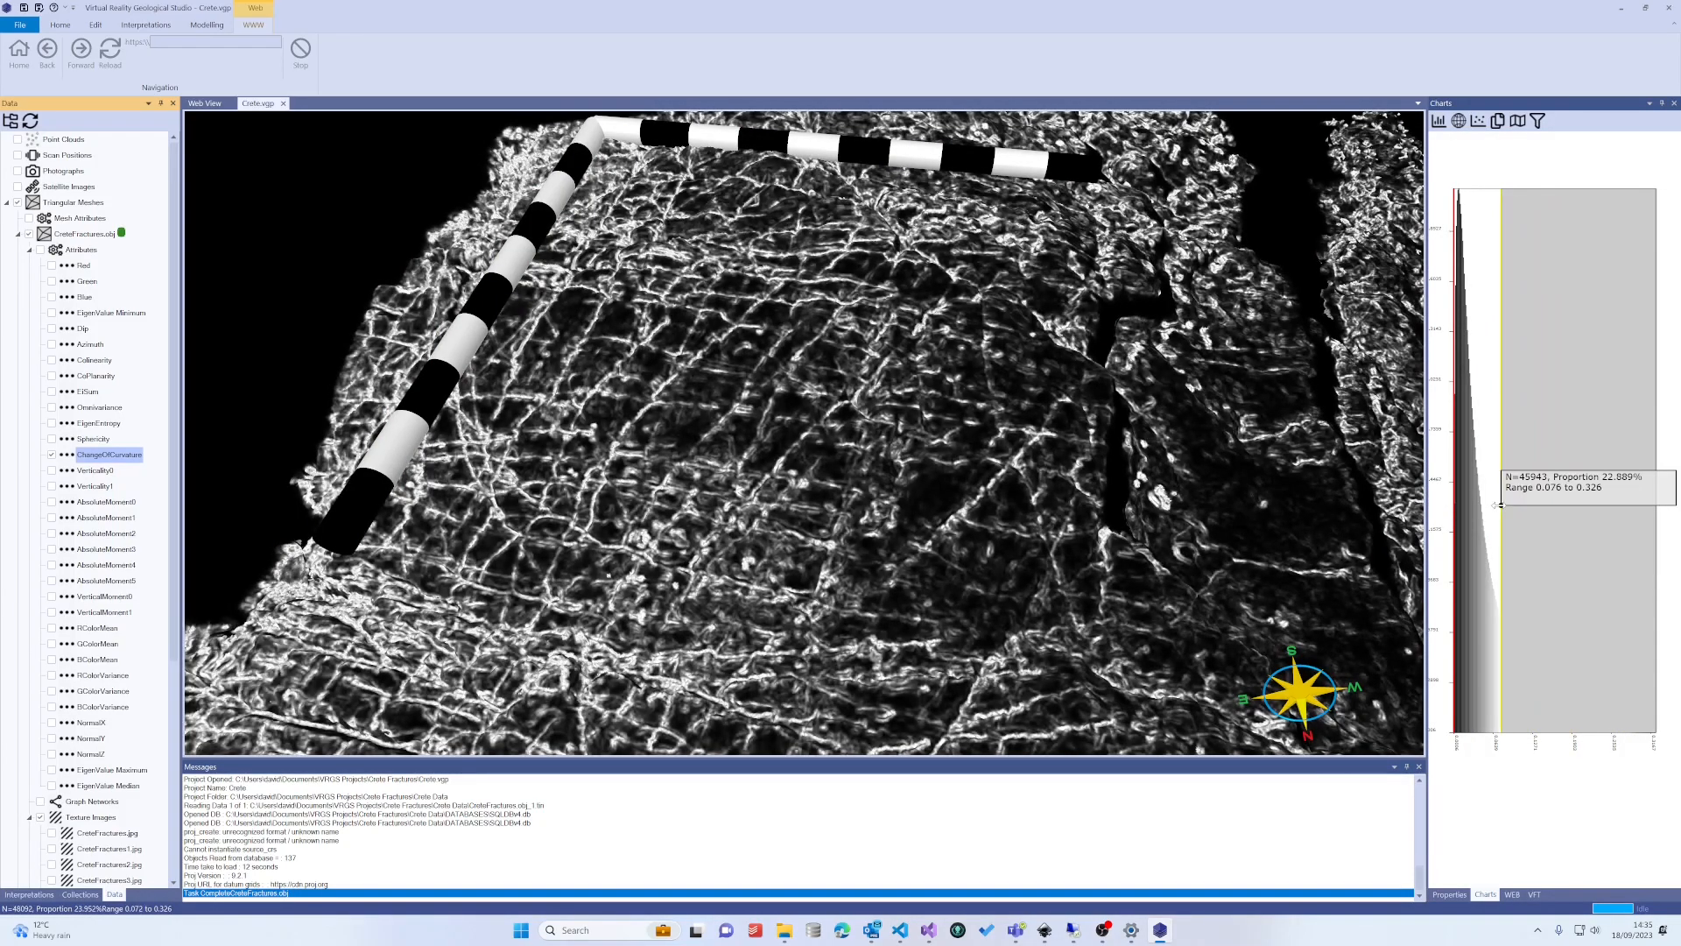
drag(1026, 462, 1039, 435)
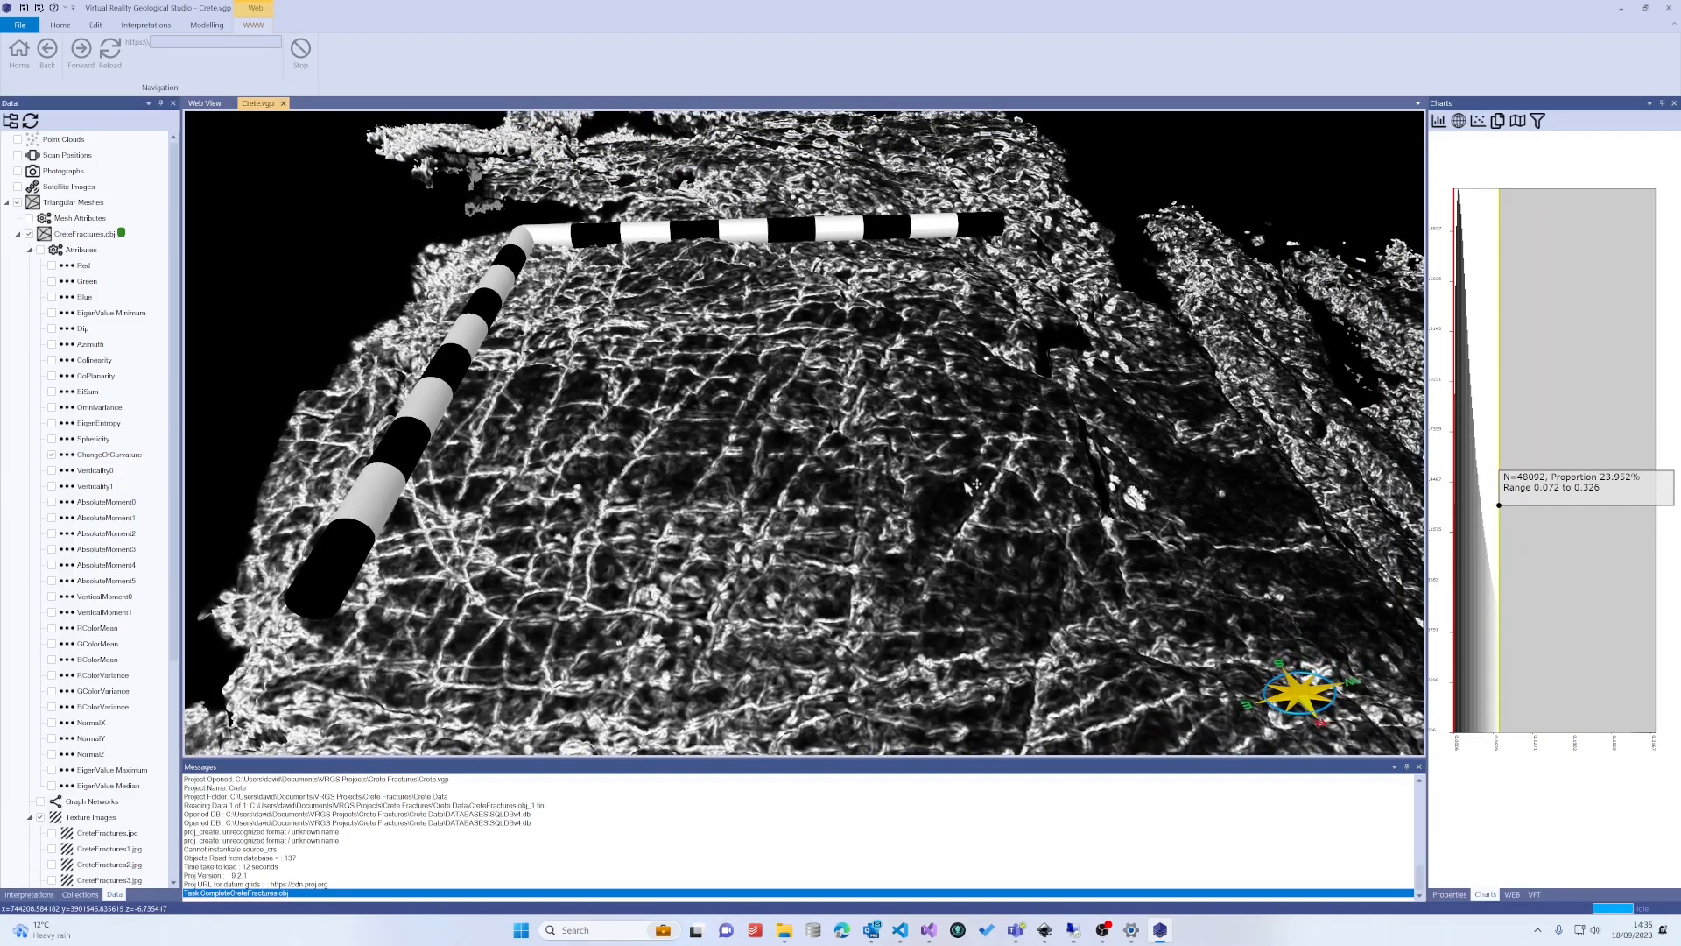
scroll(966, 487, down, 3)
drag(965, 487, 925, 542)
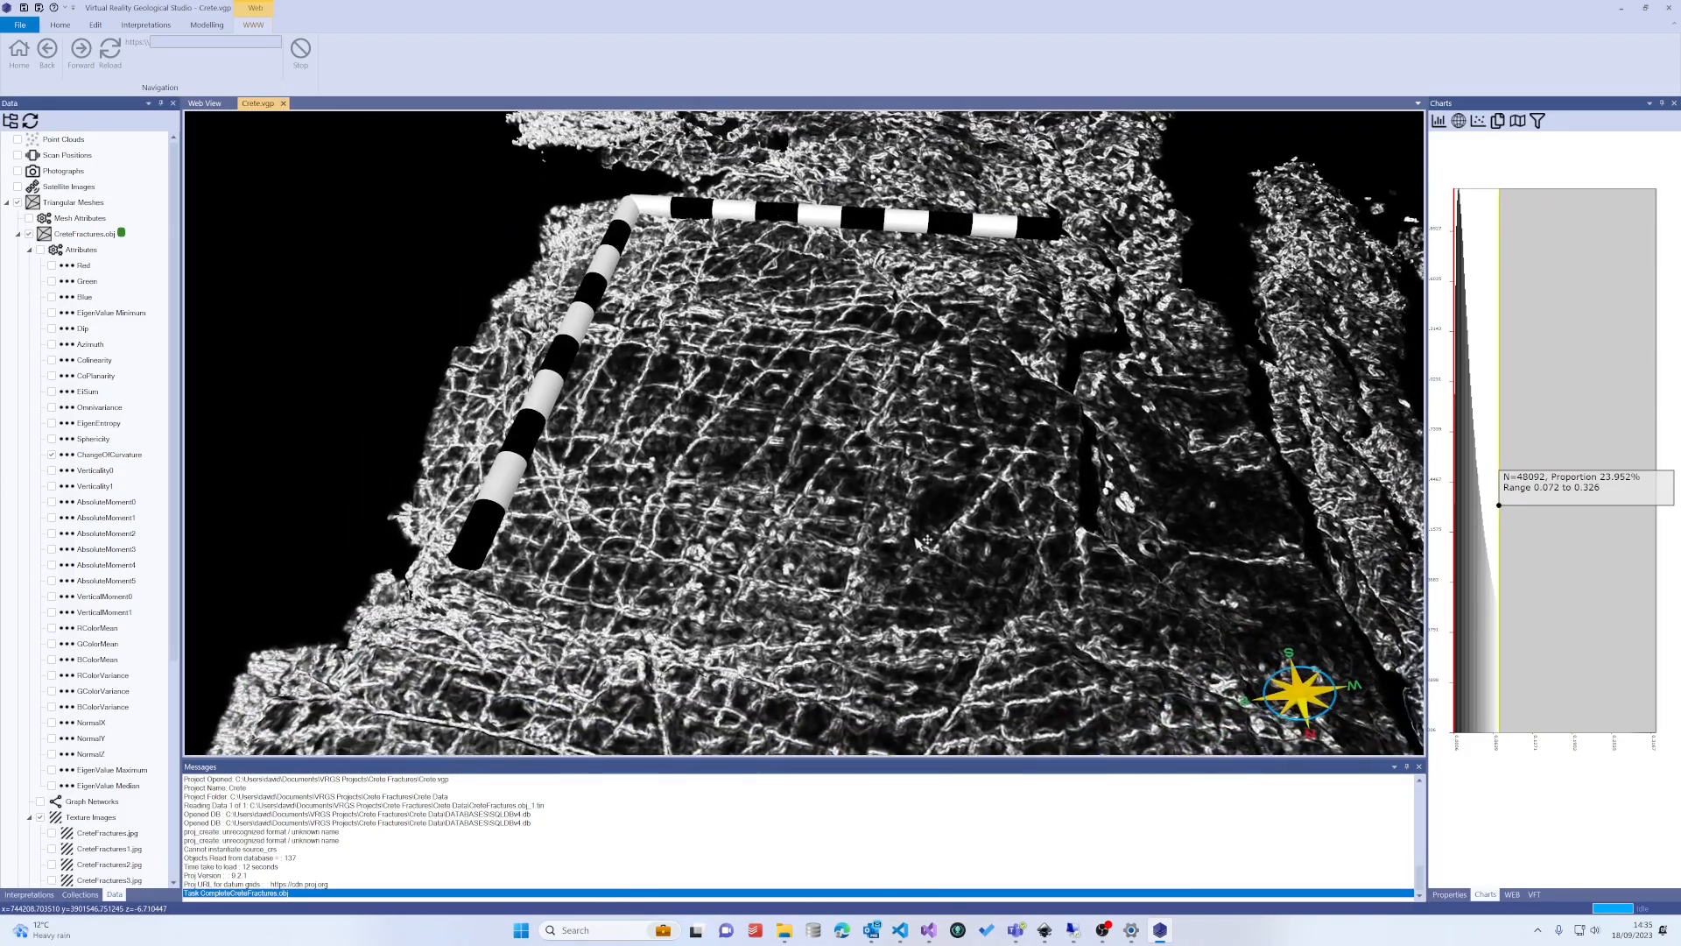
Hide the ChangeOfCurvature attribute and make CreteFractures.obj the active mesh
click(51, 455)
click(52, 455)
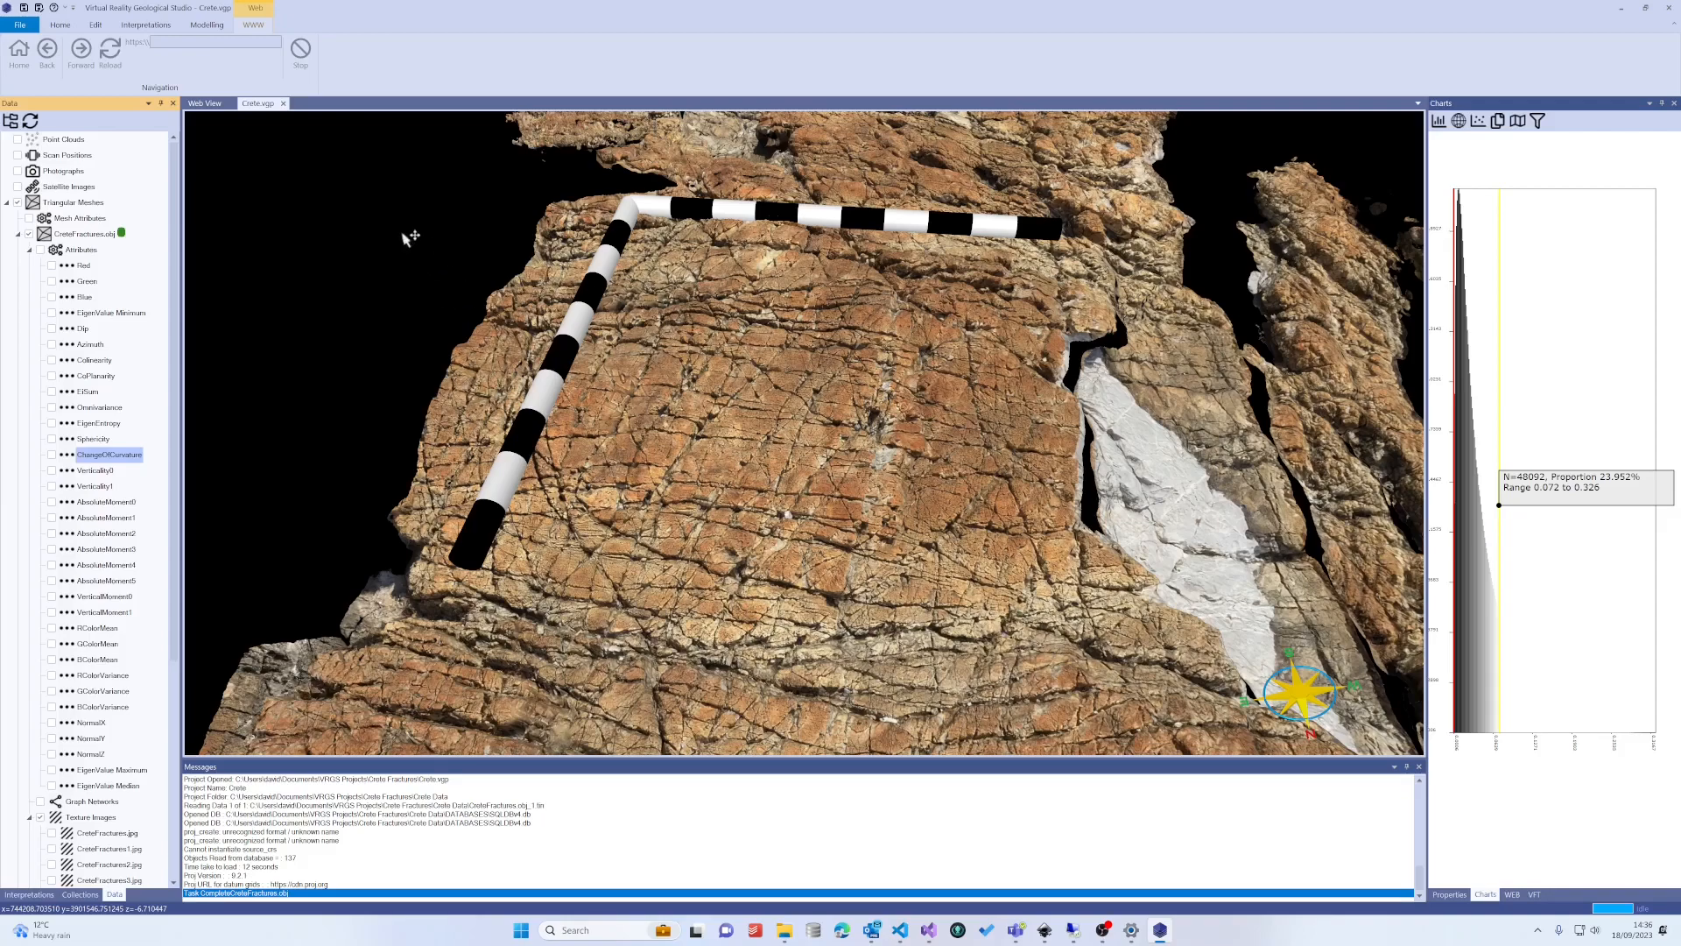
click(73, 235)
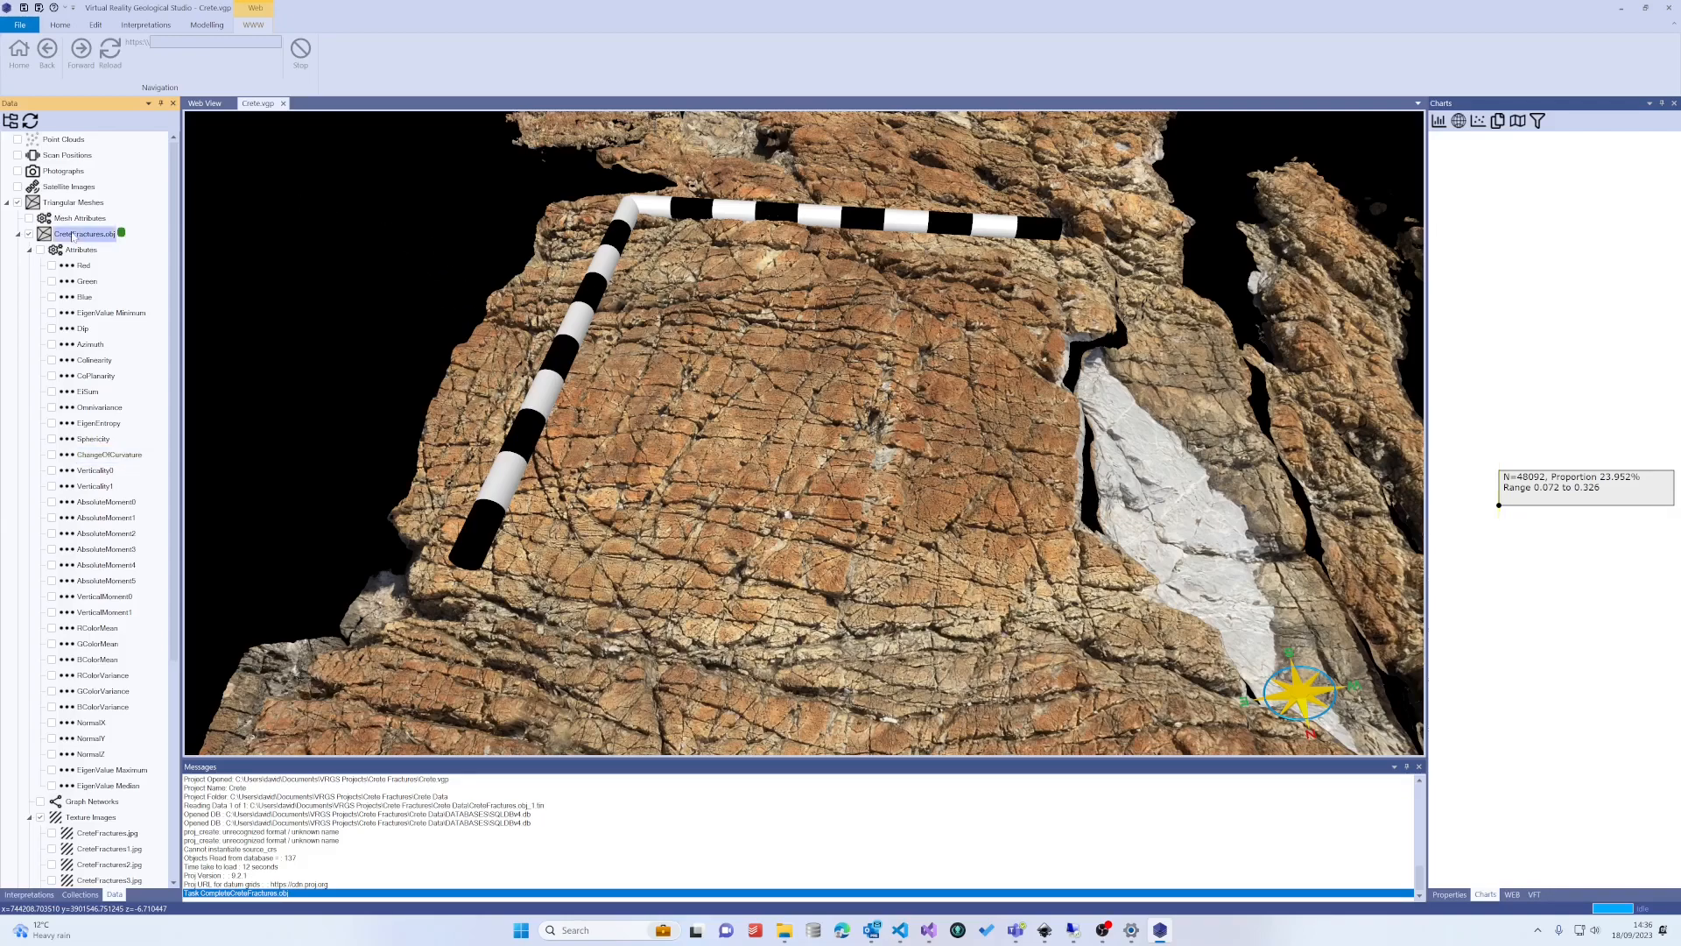
right_click(74, 236)
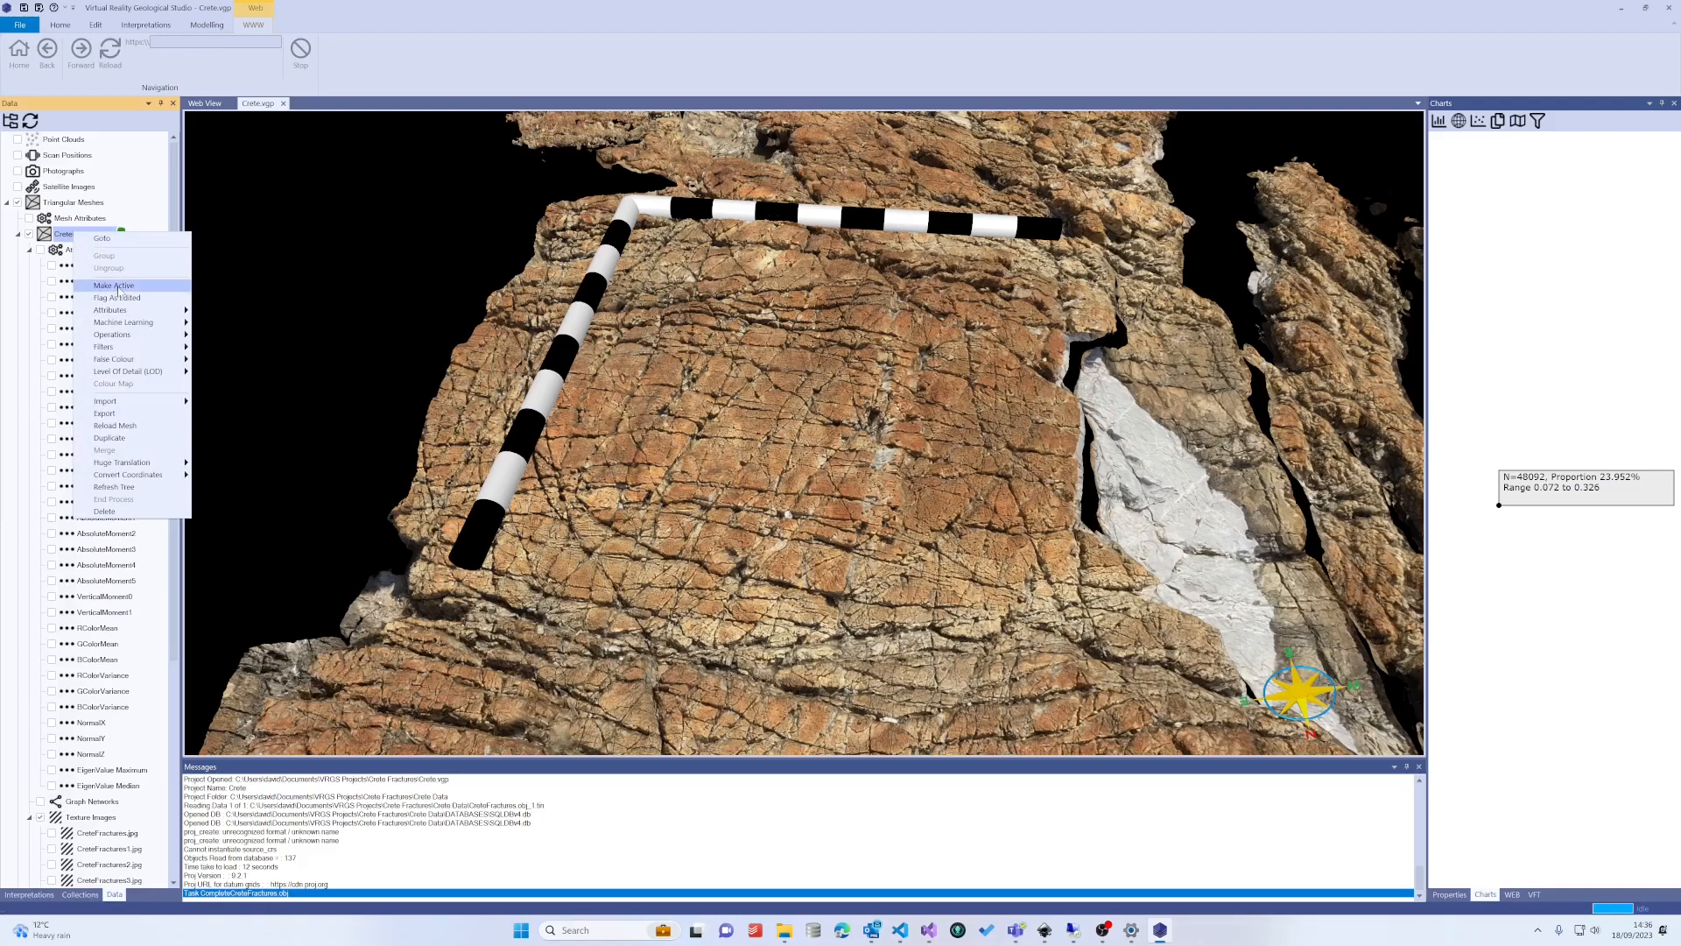
click(118, 287)
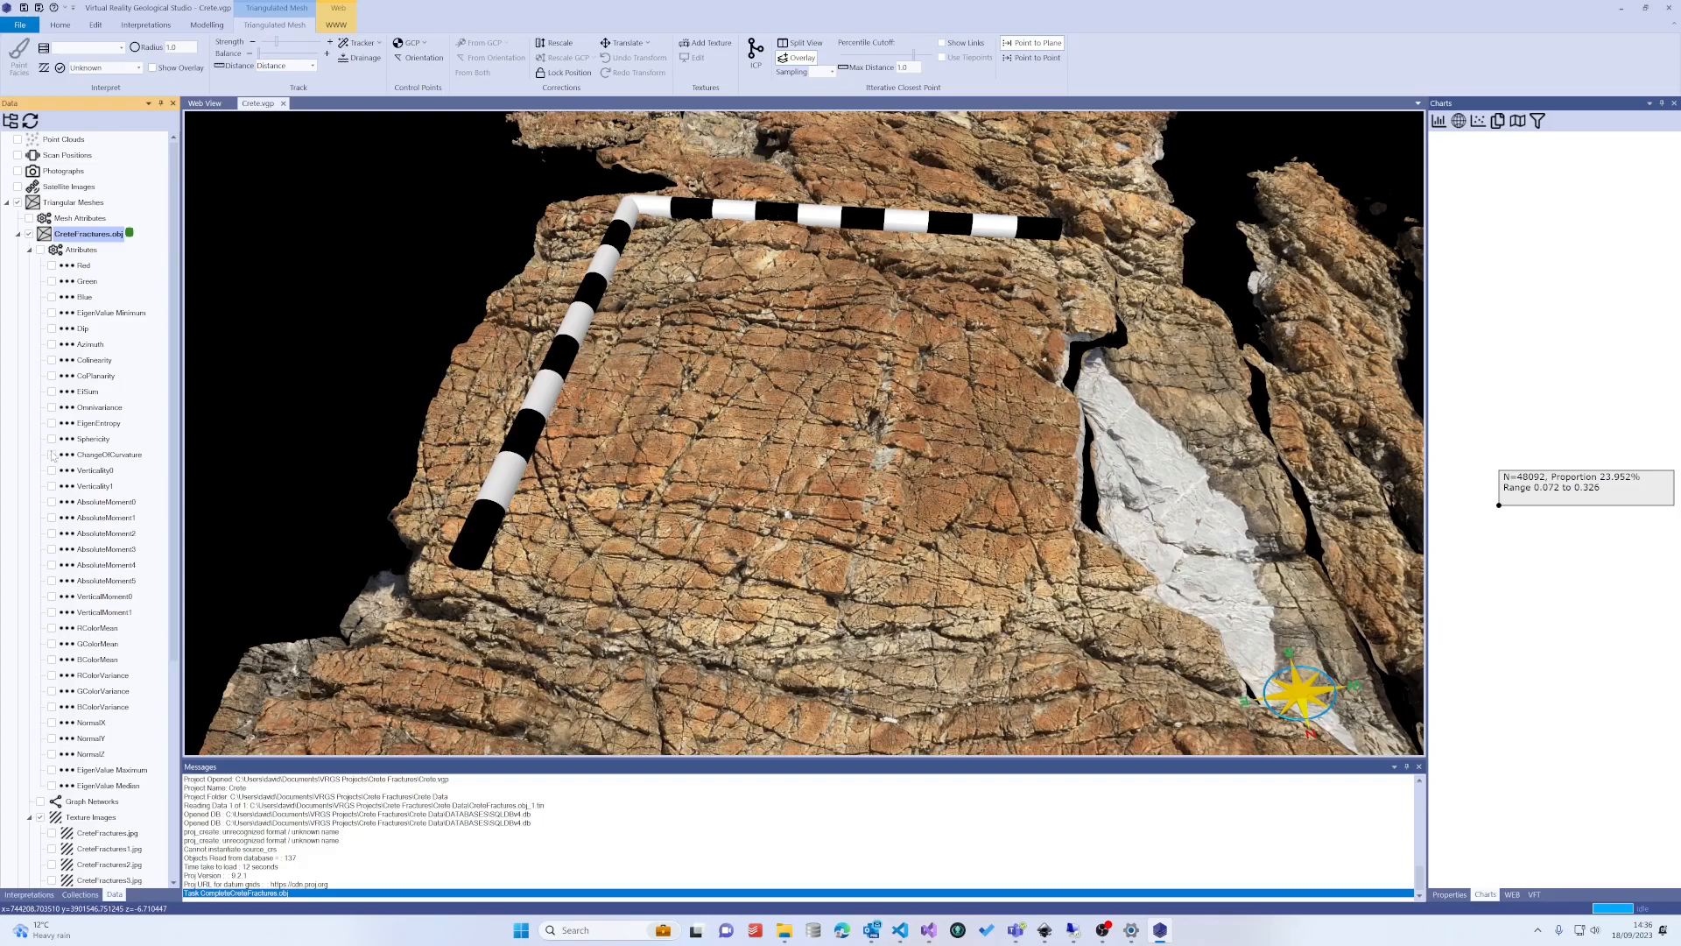
Display the CoPlanarity attribute on the active mesh and start the Track Minimum tracker
click(52, 376)
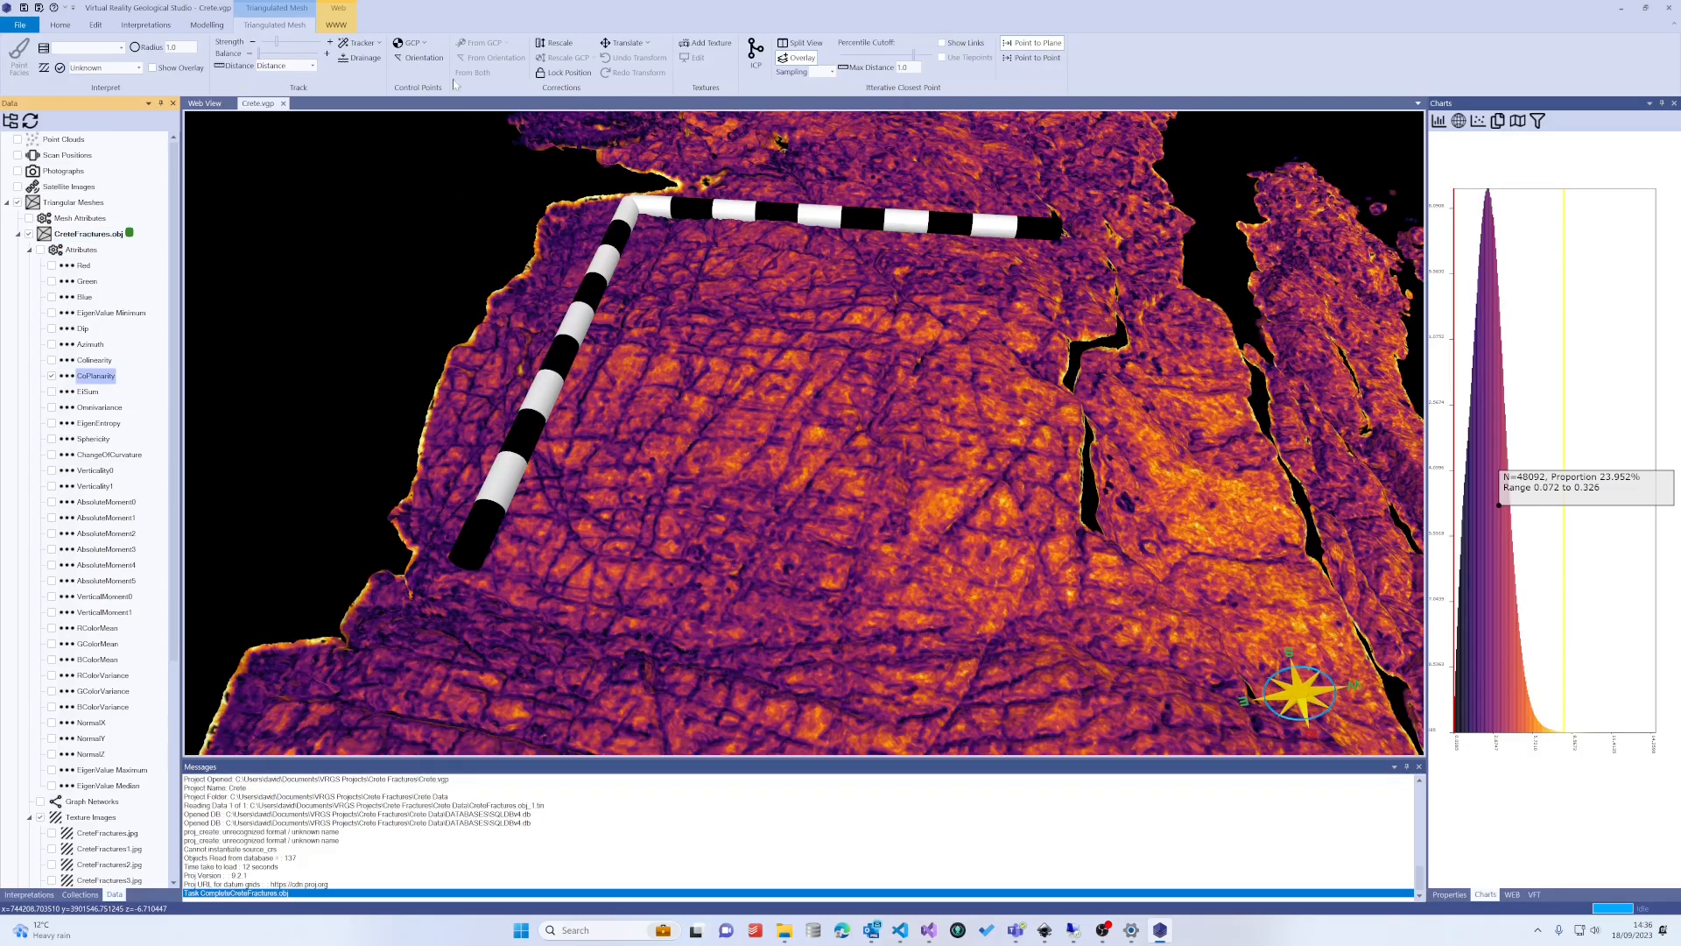
click(375, 43)
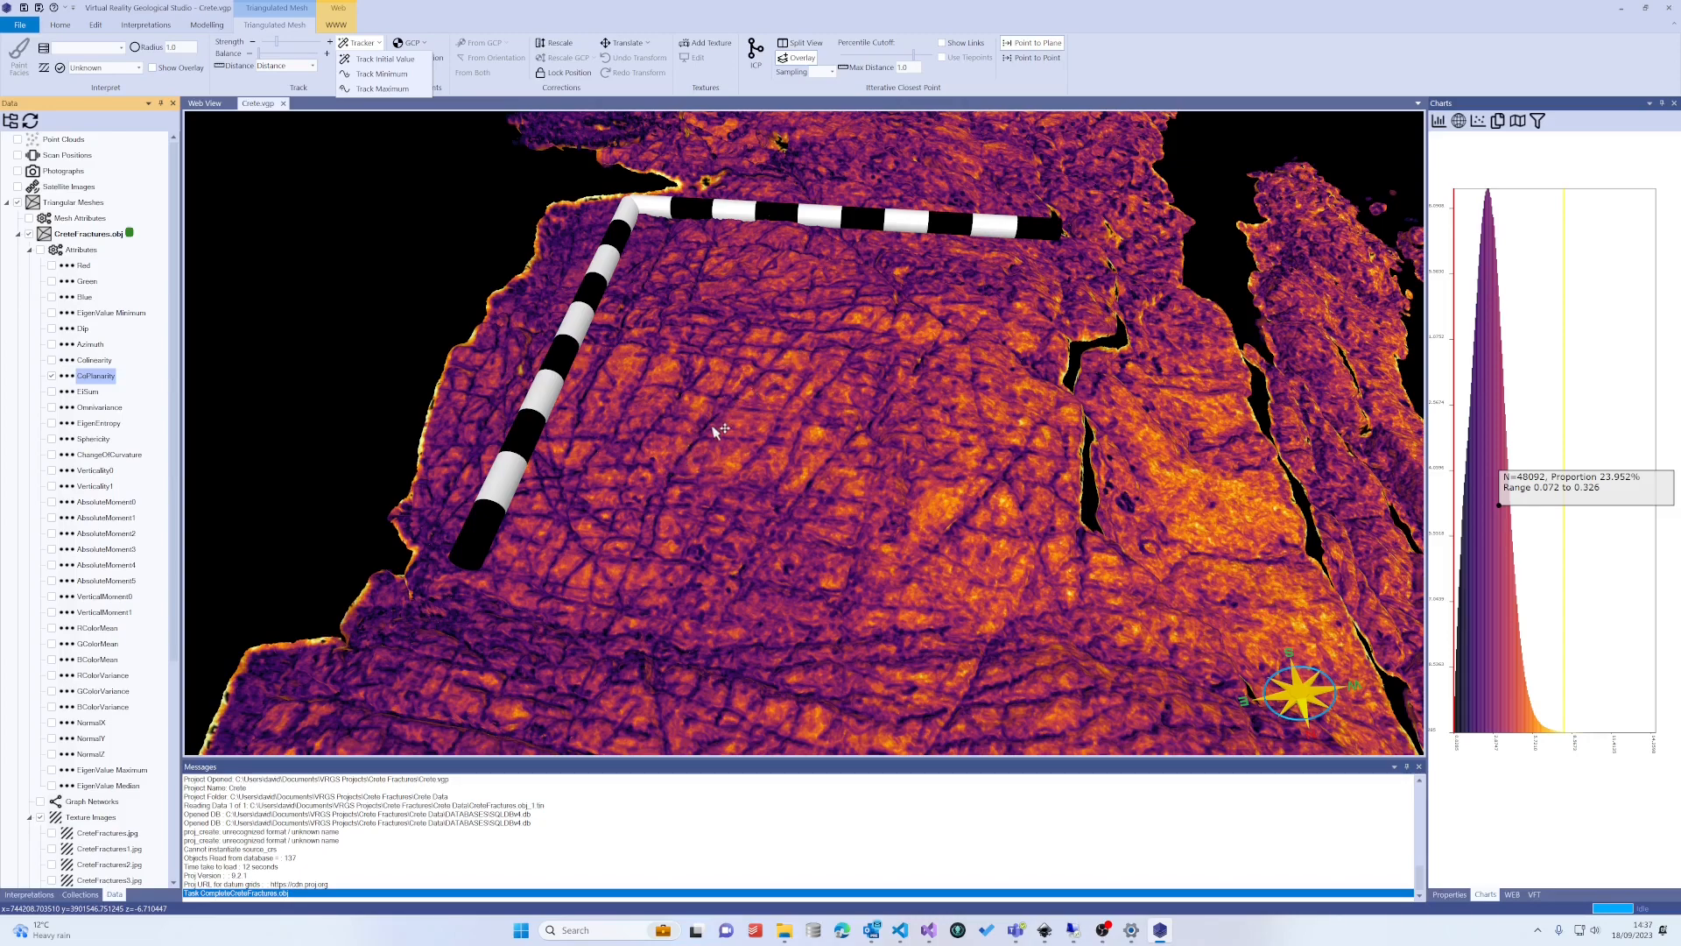
click(401, 75)
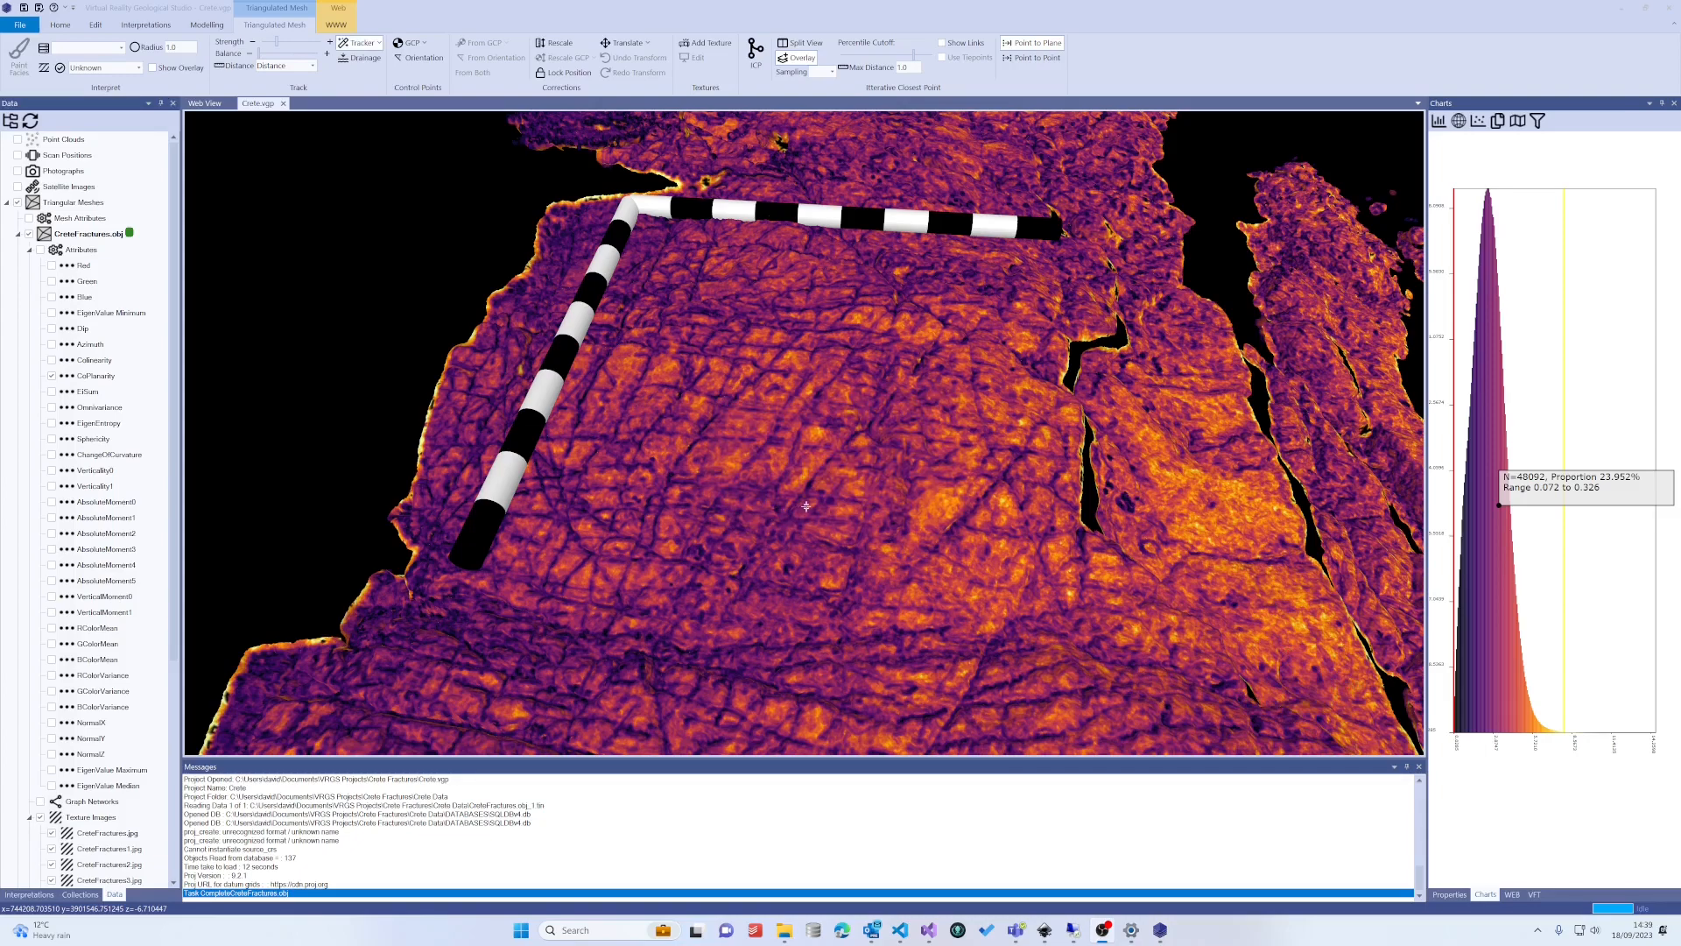
click(846, 516)
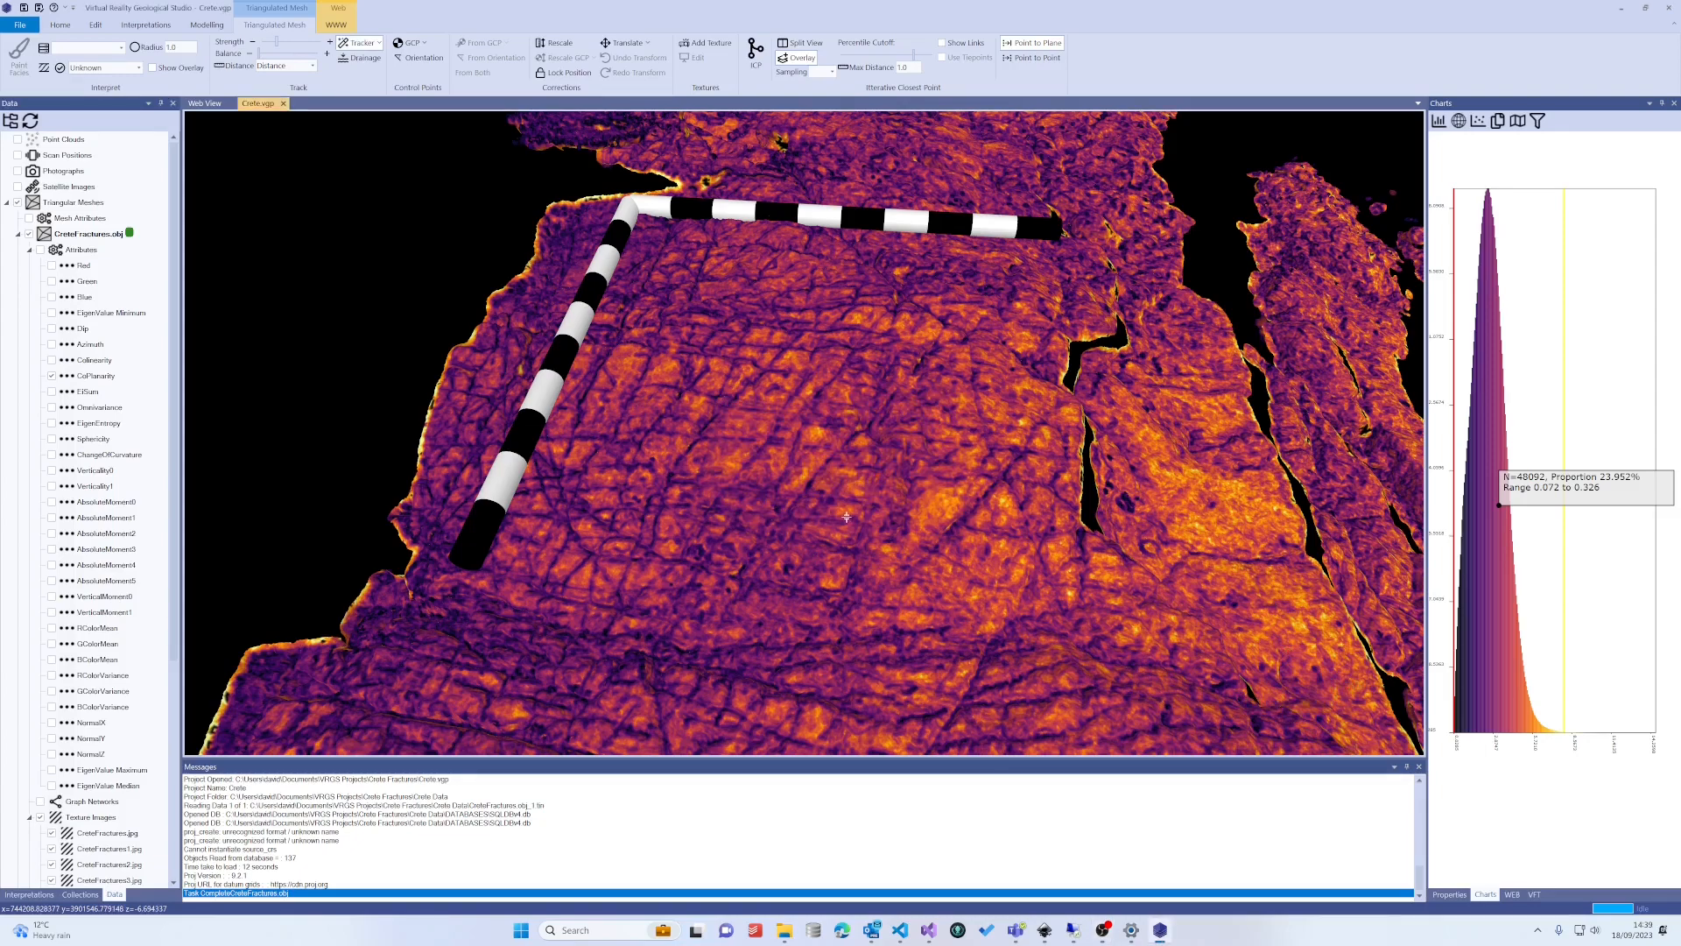
Trace the long dark fracture across the middle of the mesh as a polyline with the Track Minimum tracker
click(55, 26)
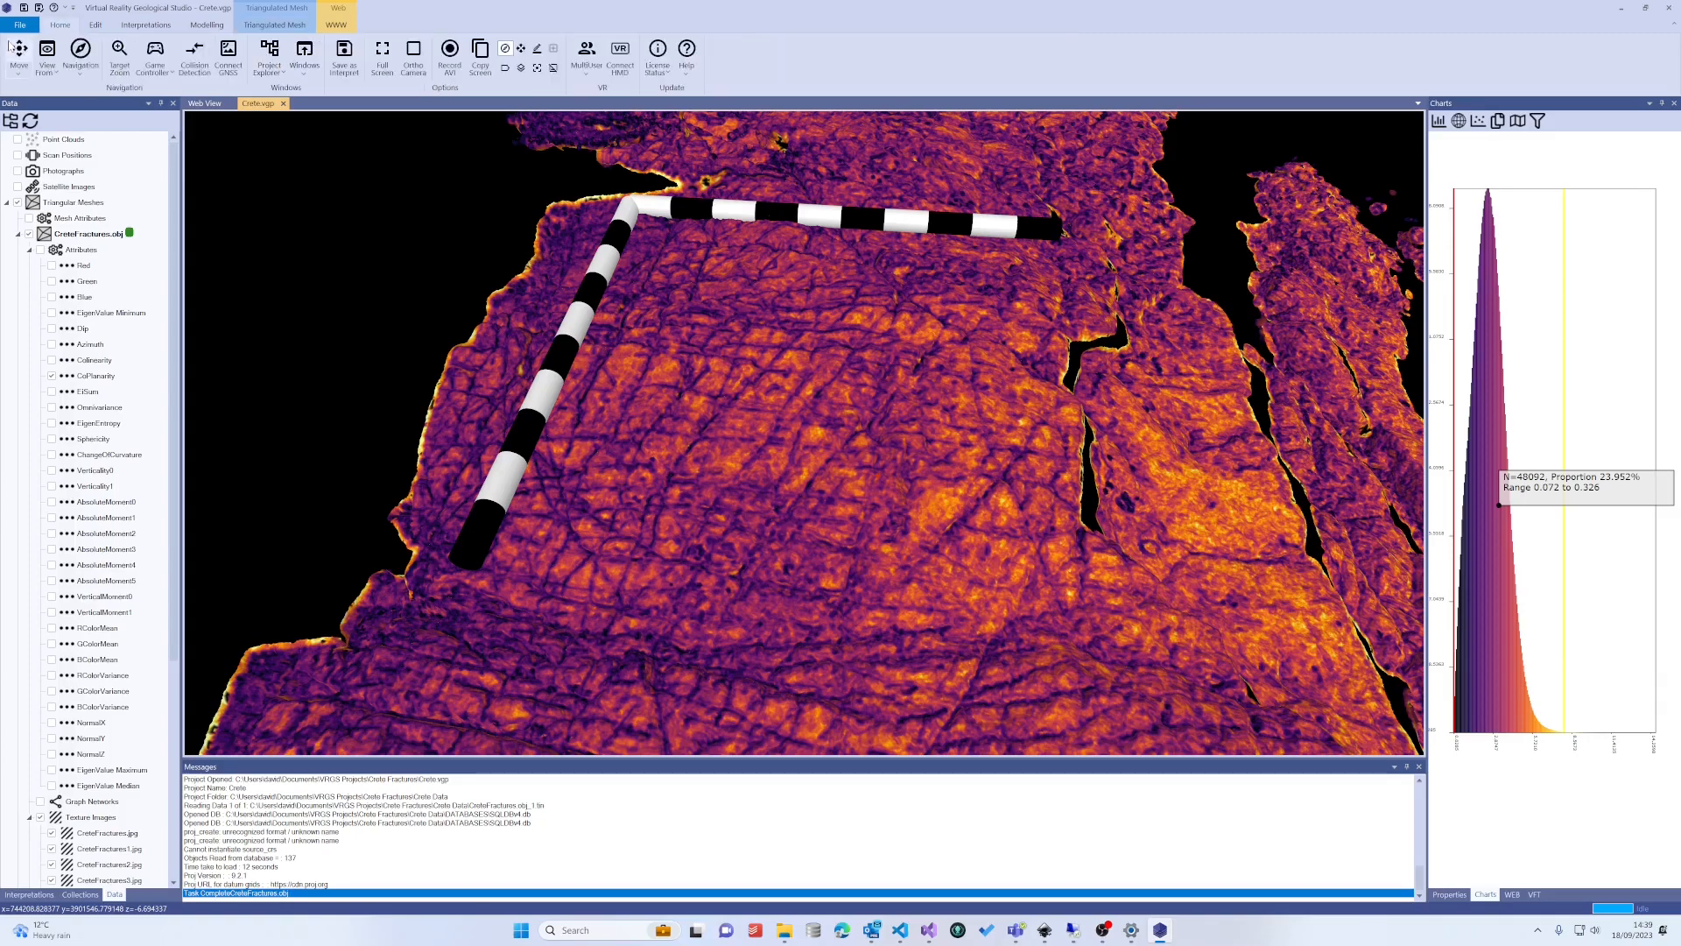
drag(821, 447, 878, 427)
scroll(878, 427, up, 8)
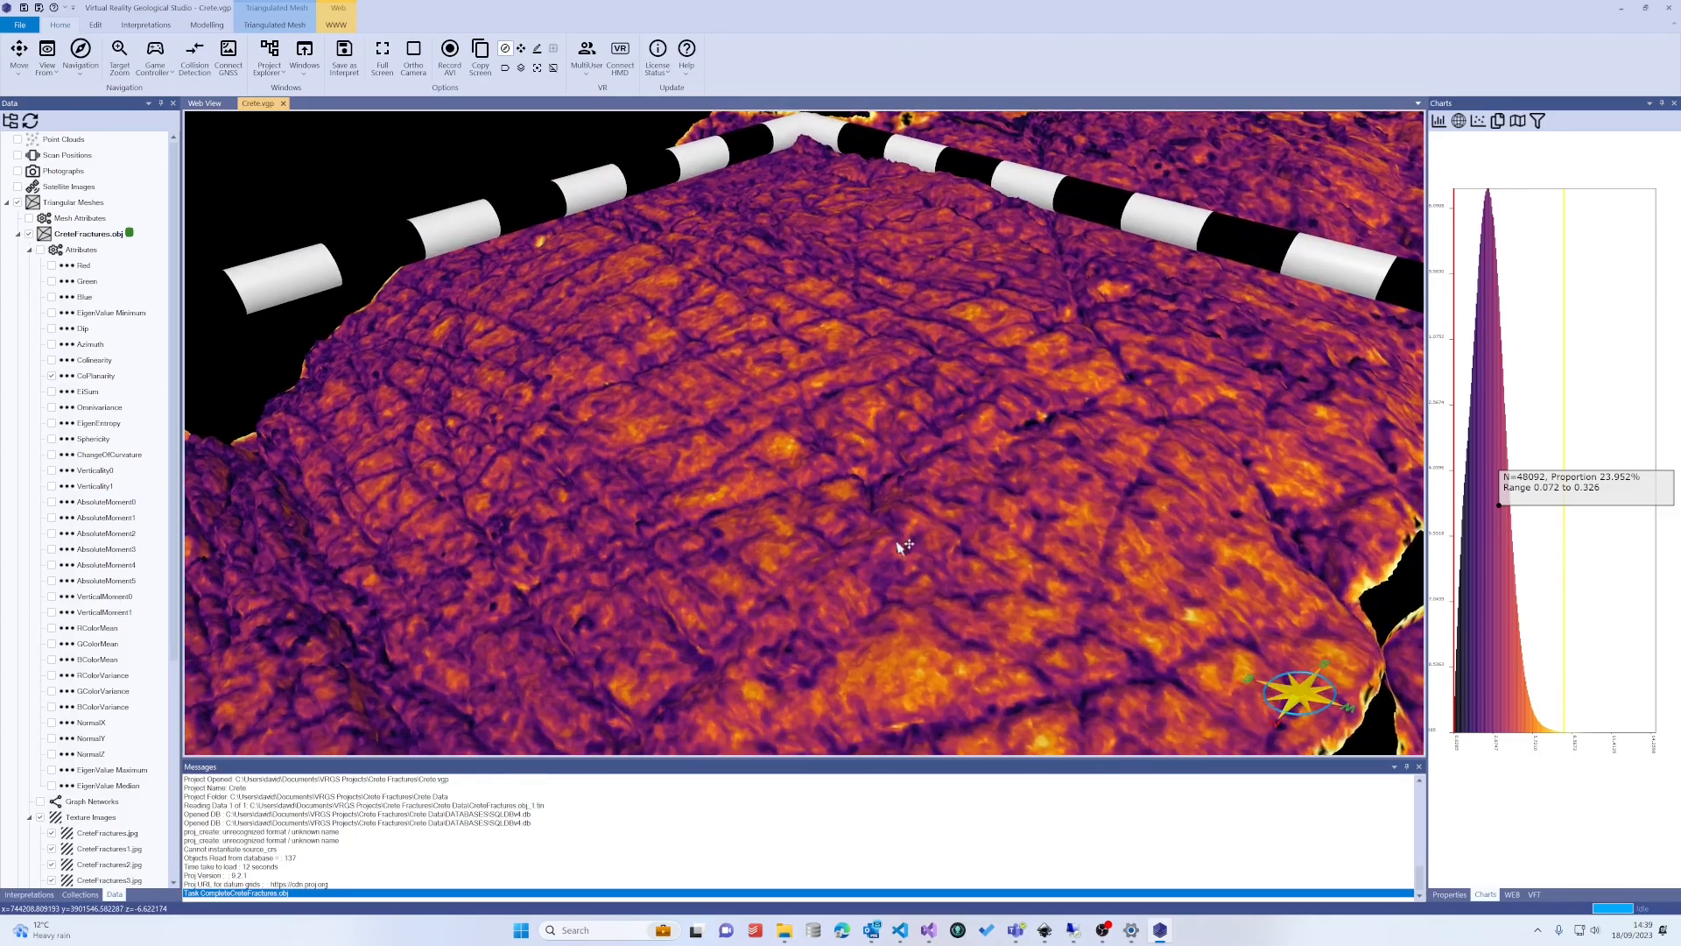
drag(902, 544, 890, 381)
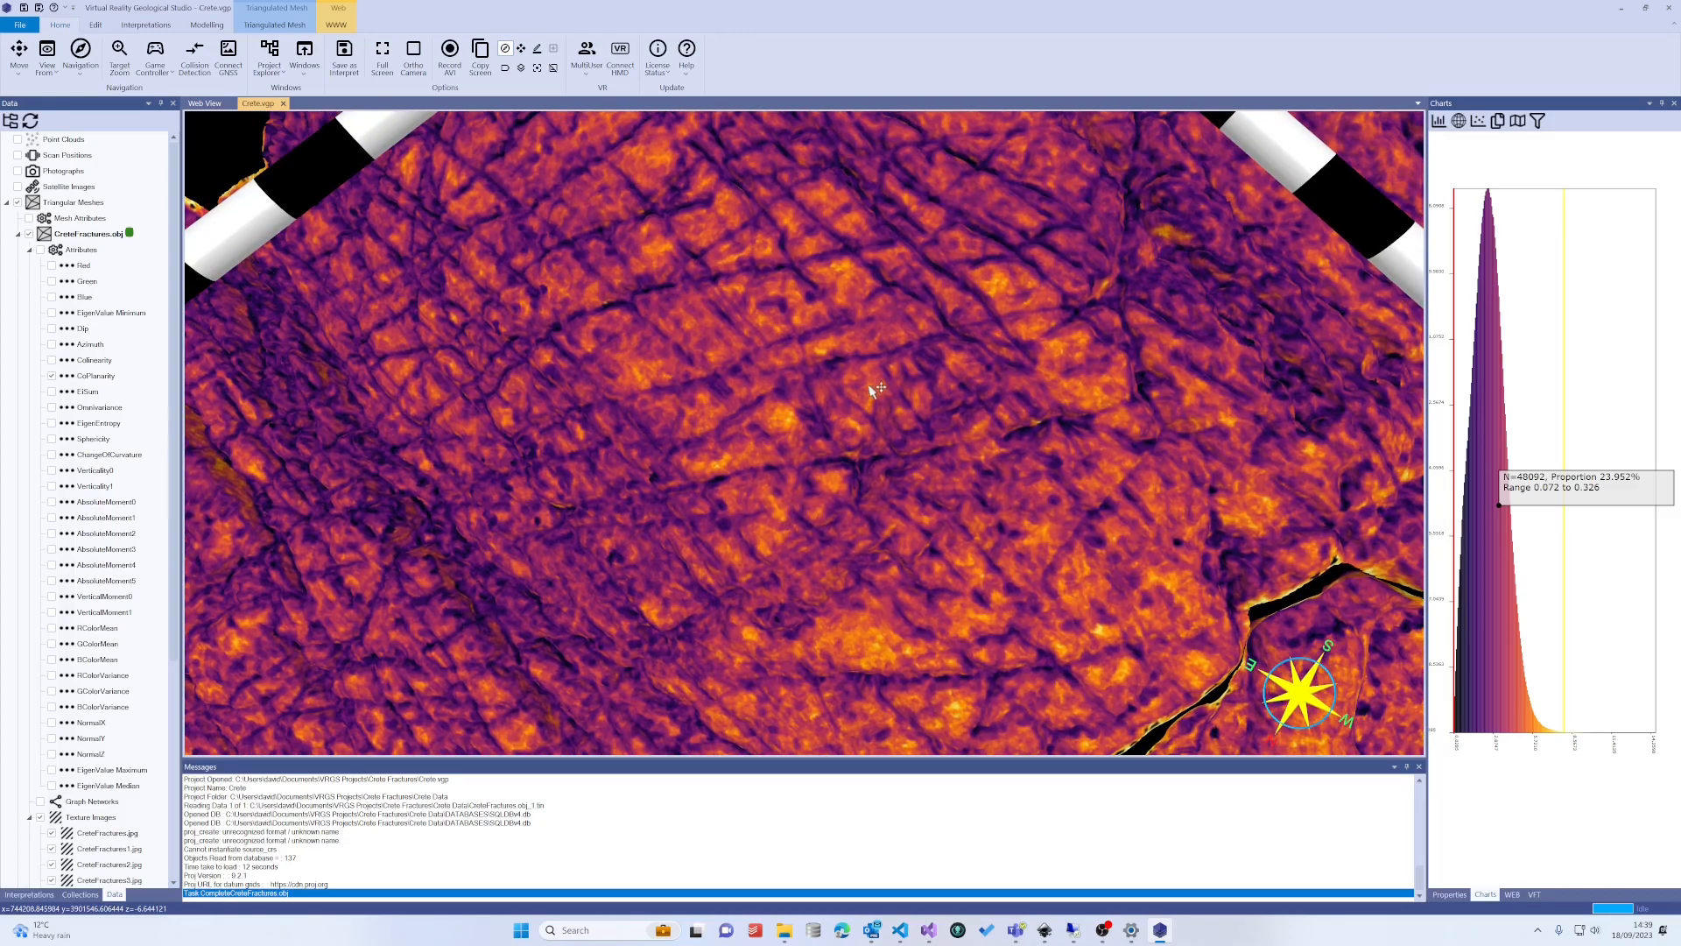
drag(755, 317, 937, 484)
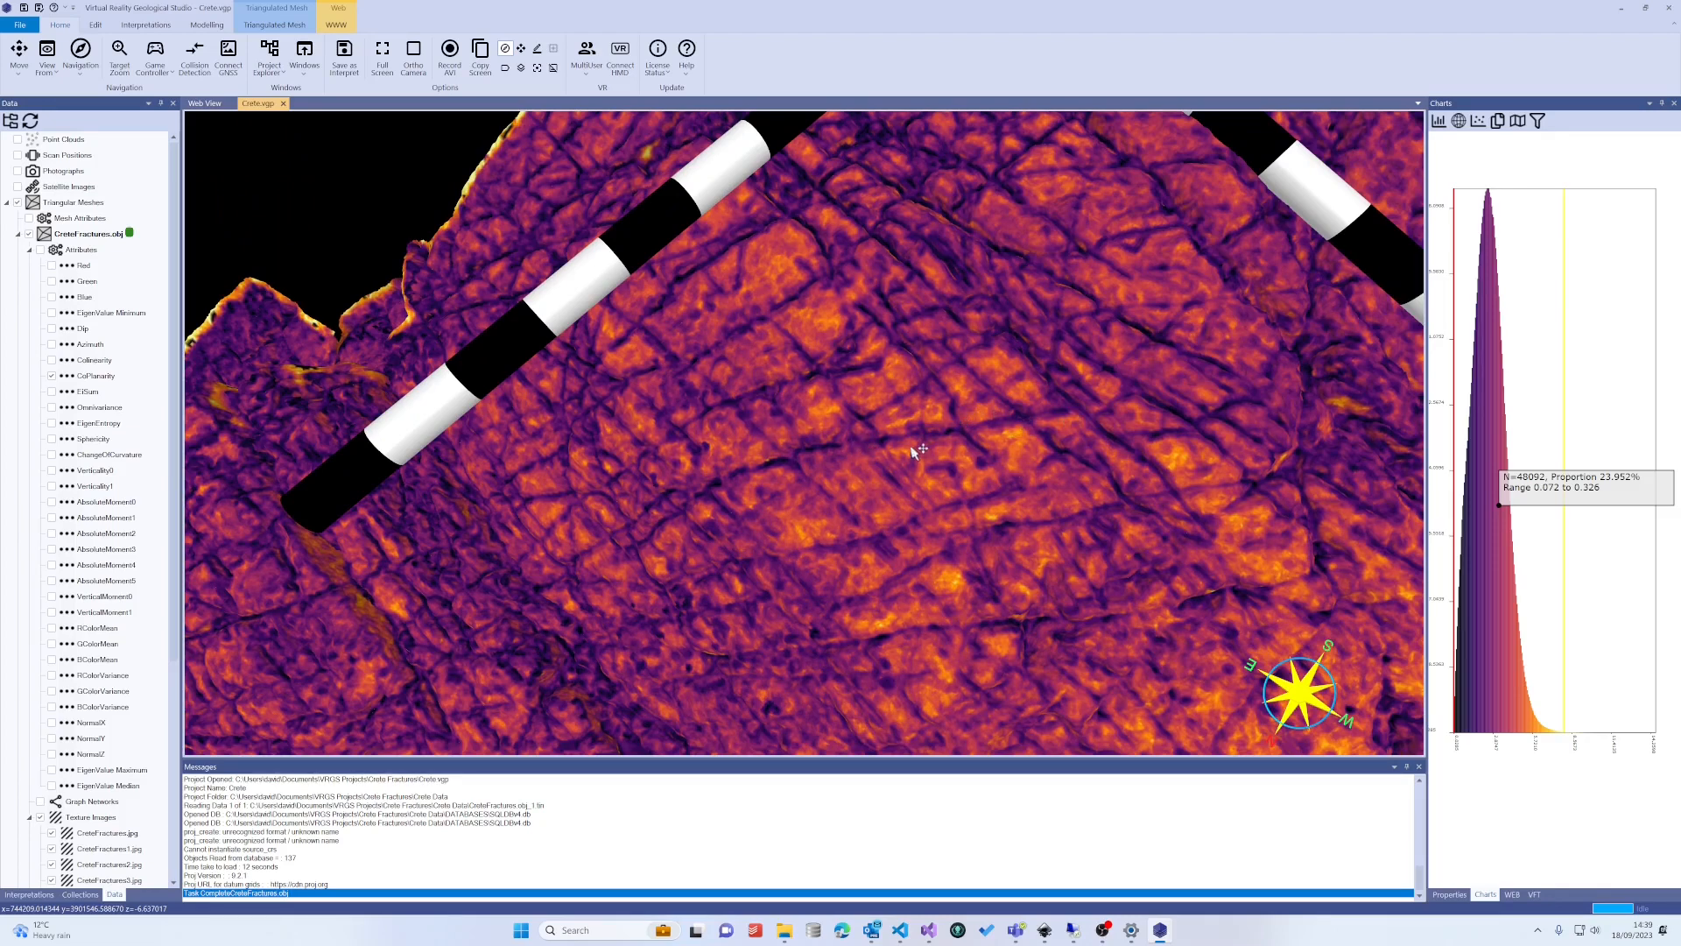
click(283, 27)
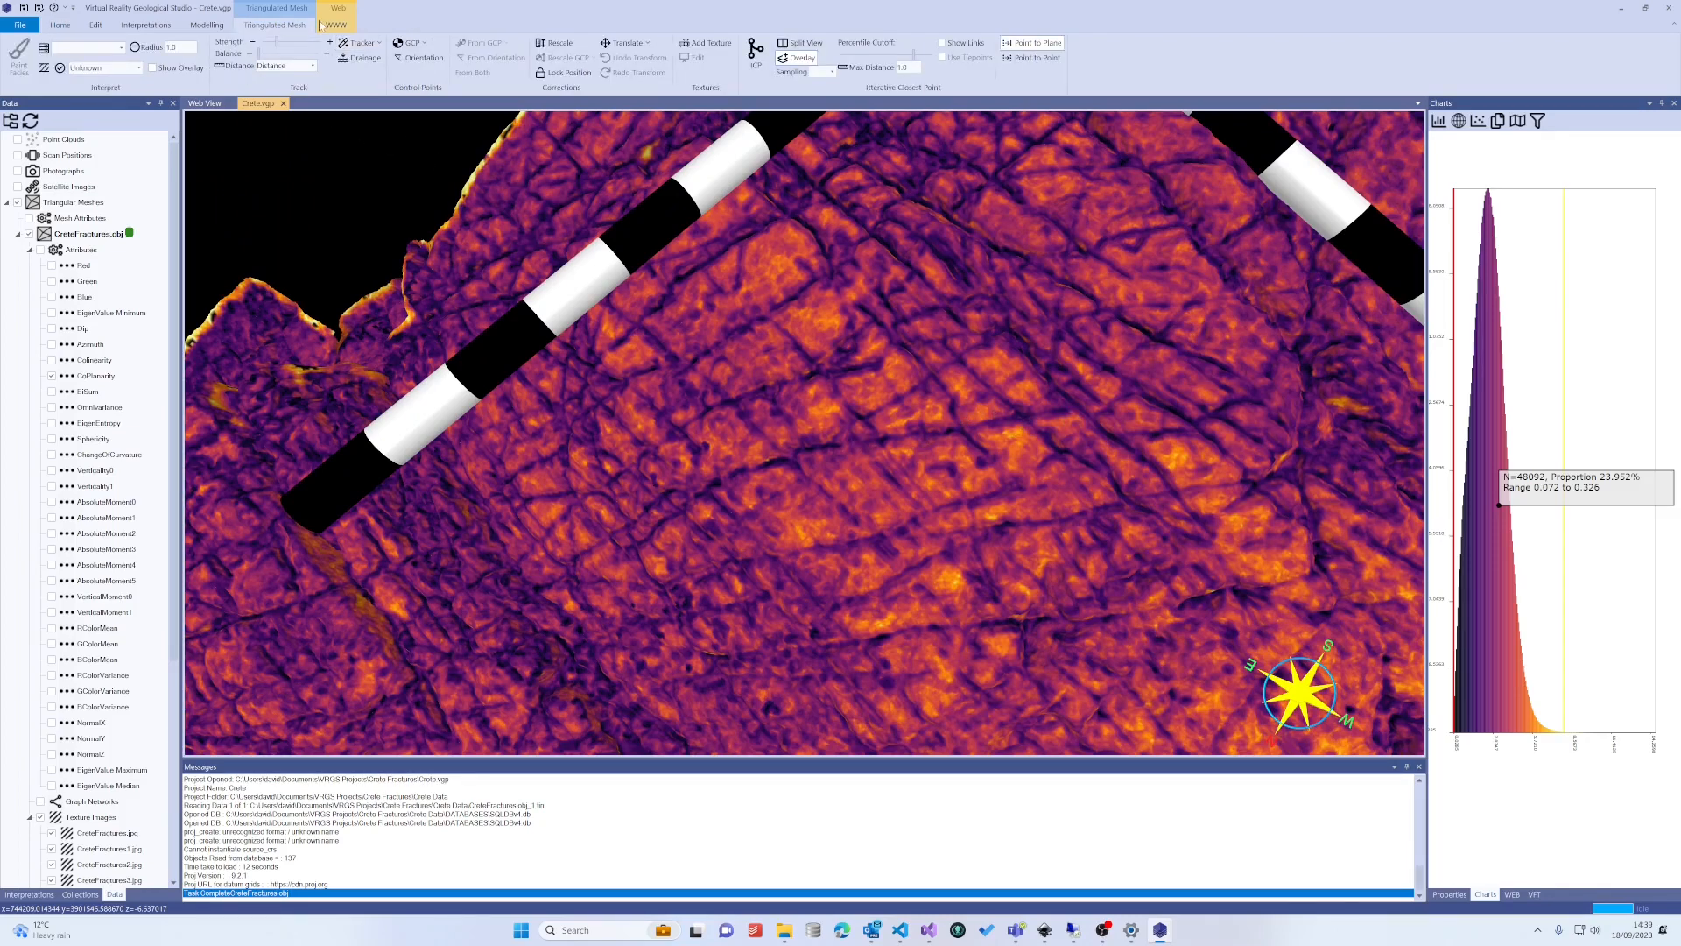
click(361, 43)
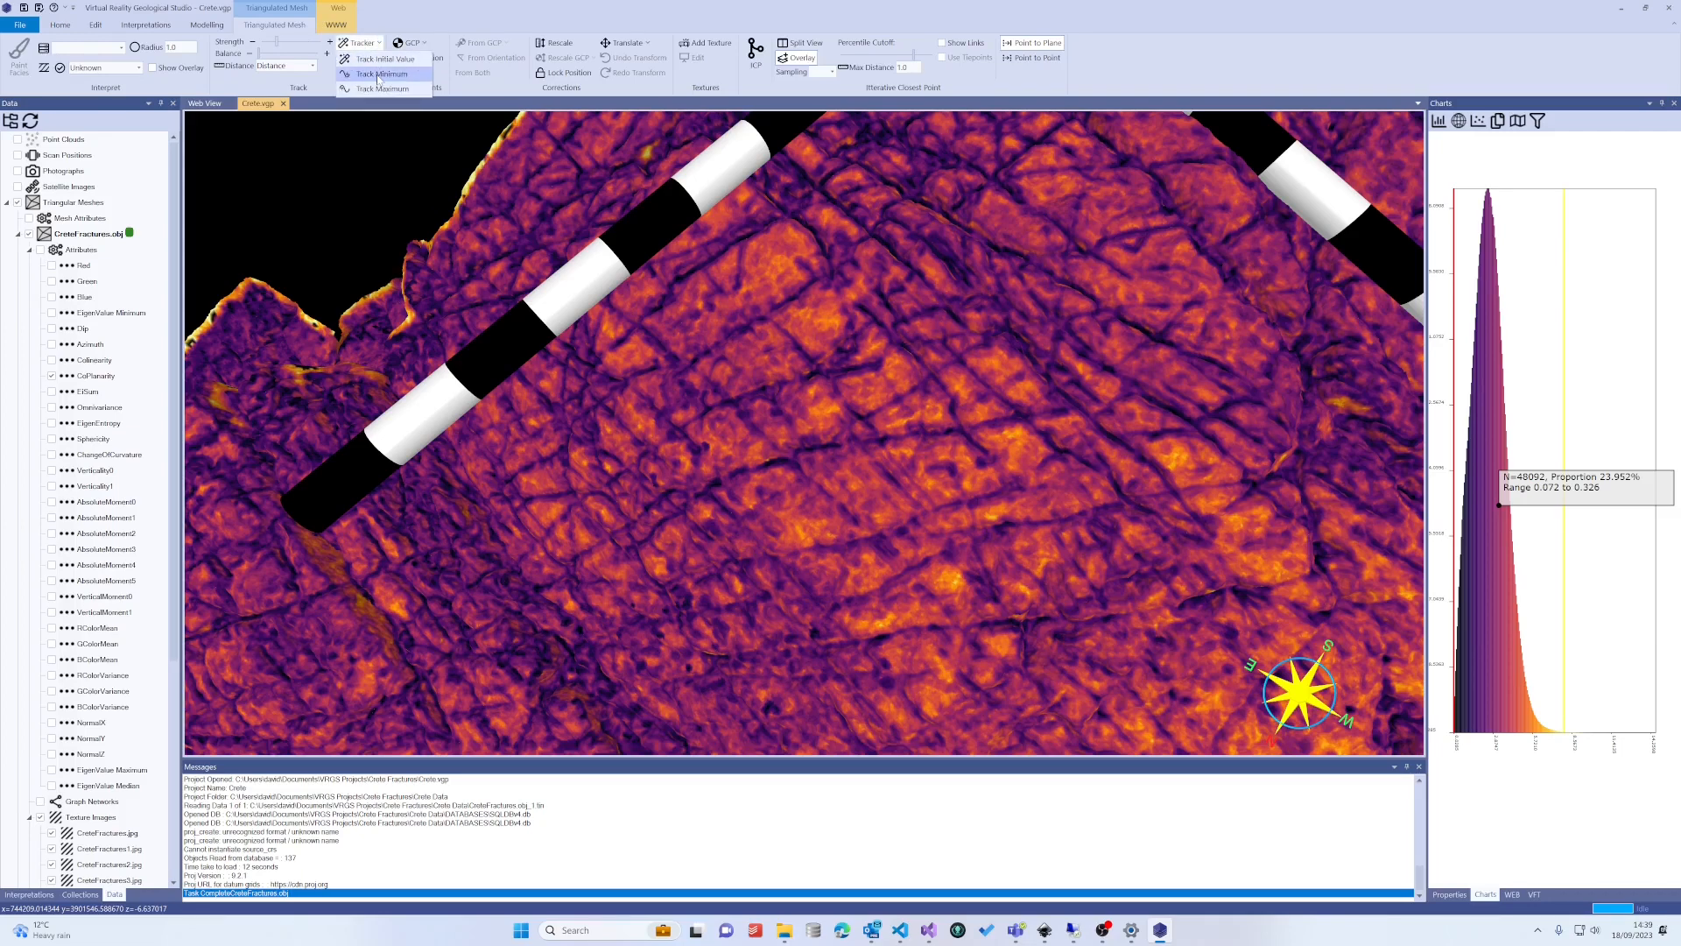
click(377, 59)
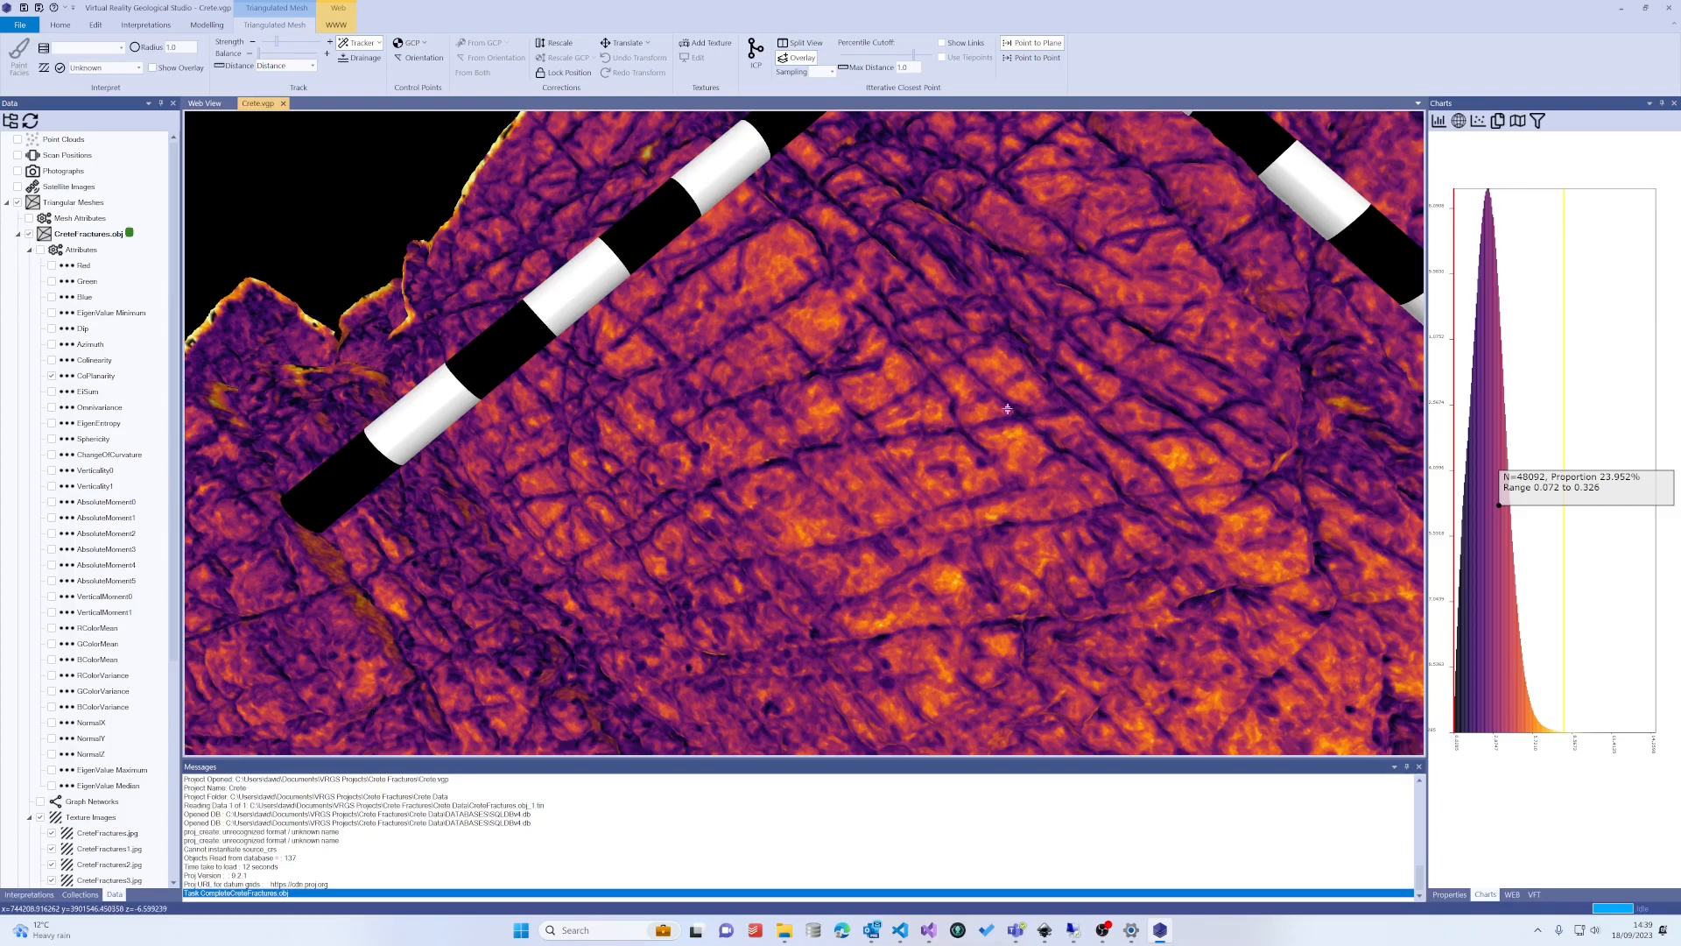
click(794, 455)
click(696, 497)
double_click(697, 498)
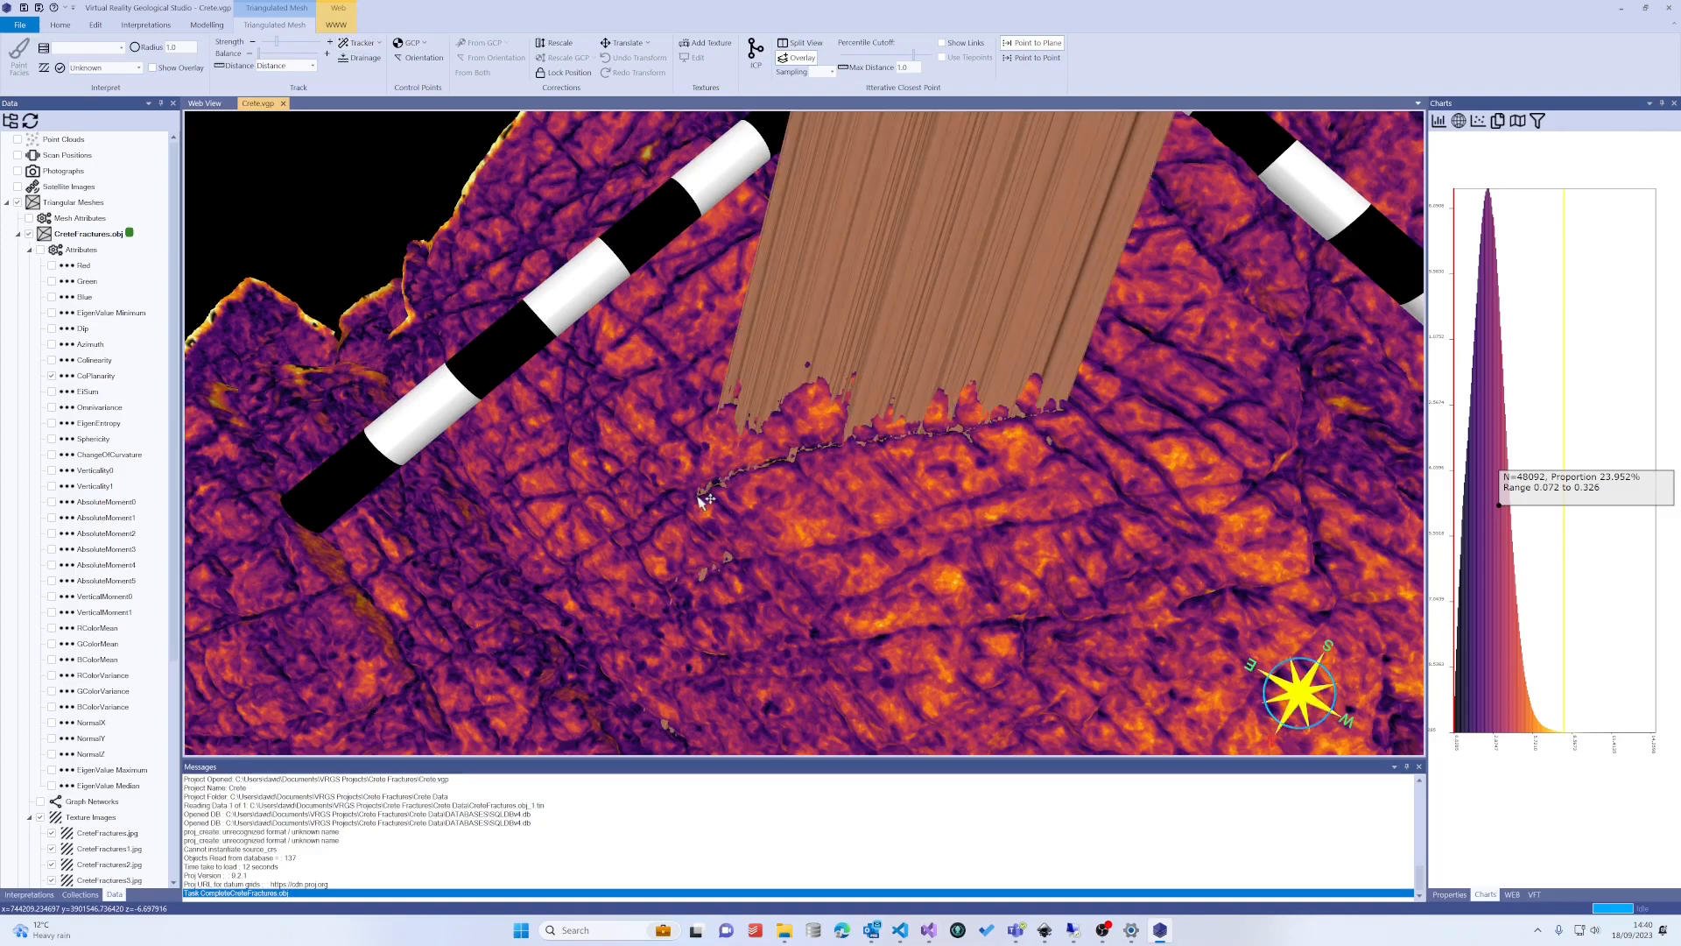
Select the traced fracture polyline and examine its nodes and projected plane
click(821, 435)
drag(825, 432, 996, 262)
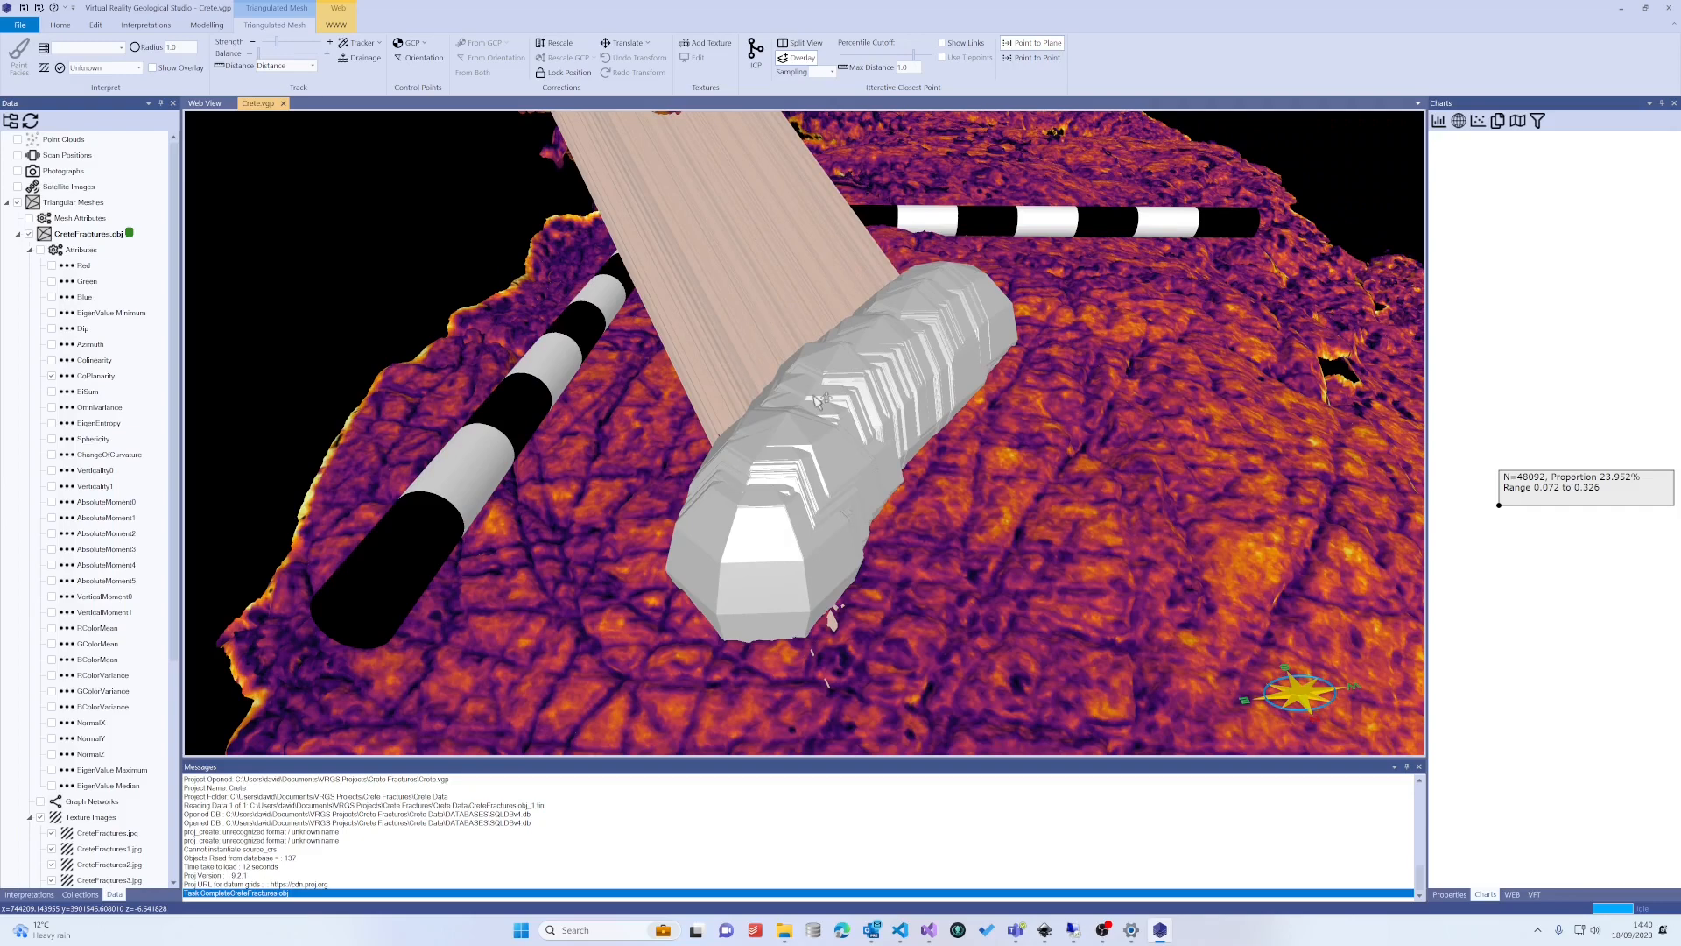
drag(985, 423, 893, 303)
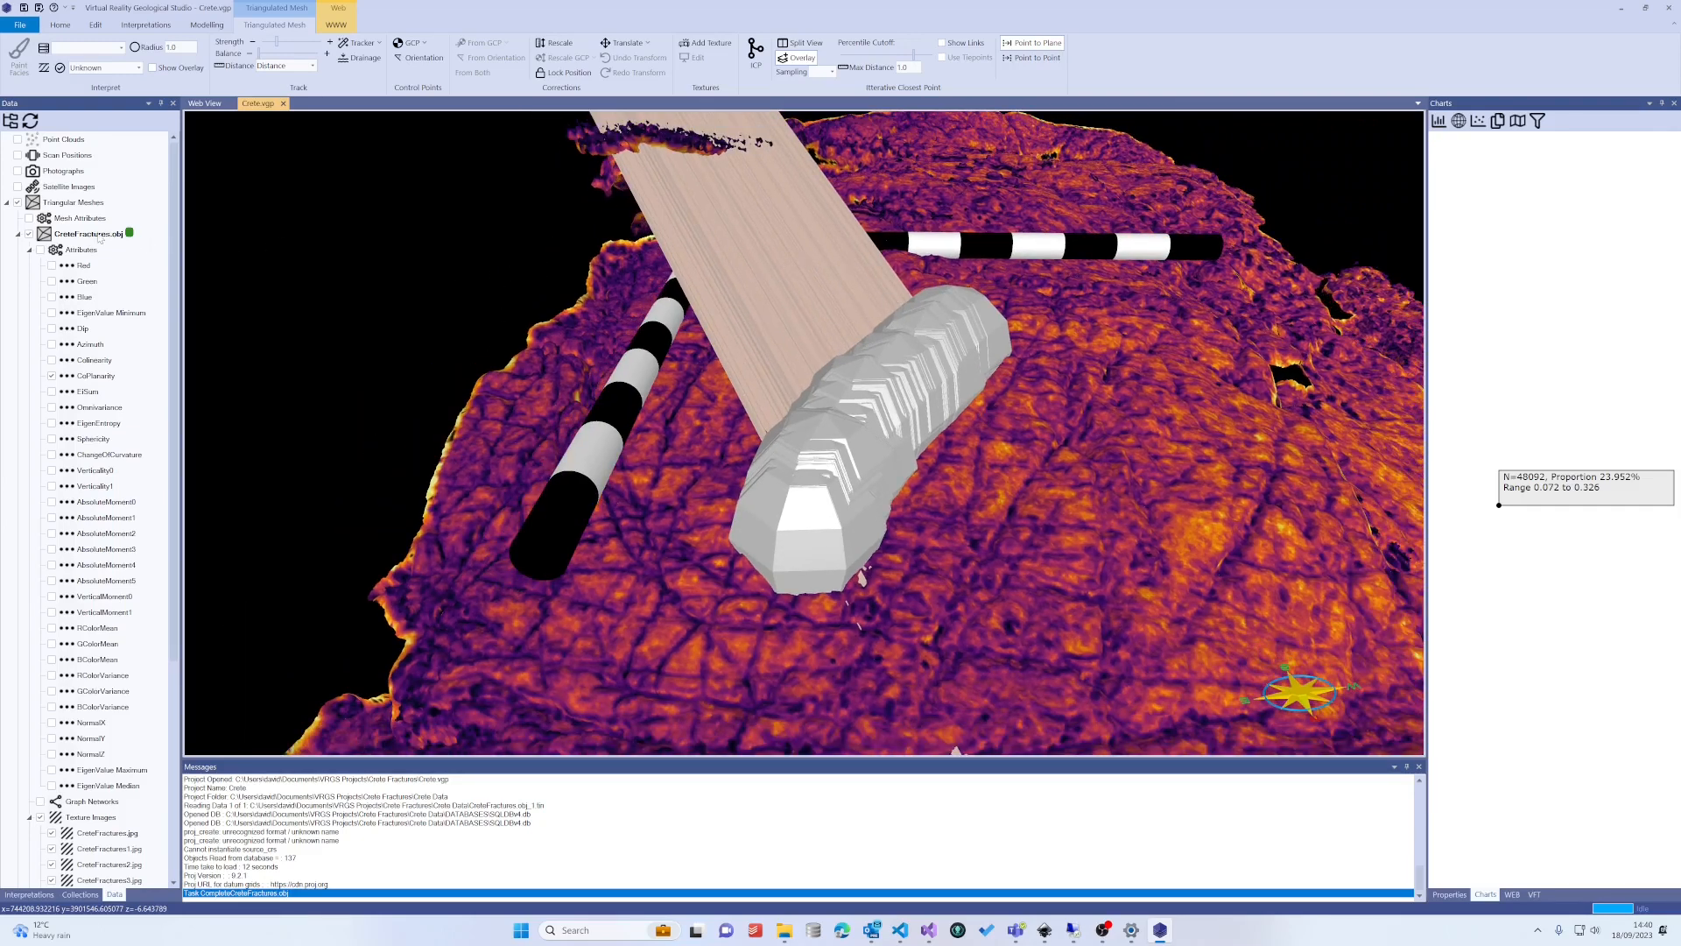
Set the node size for the whole Polylines group to 0.01
click(19, 893)
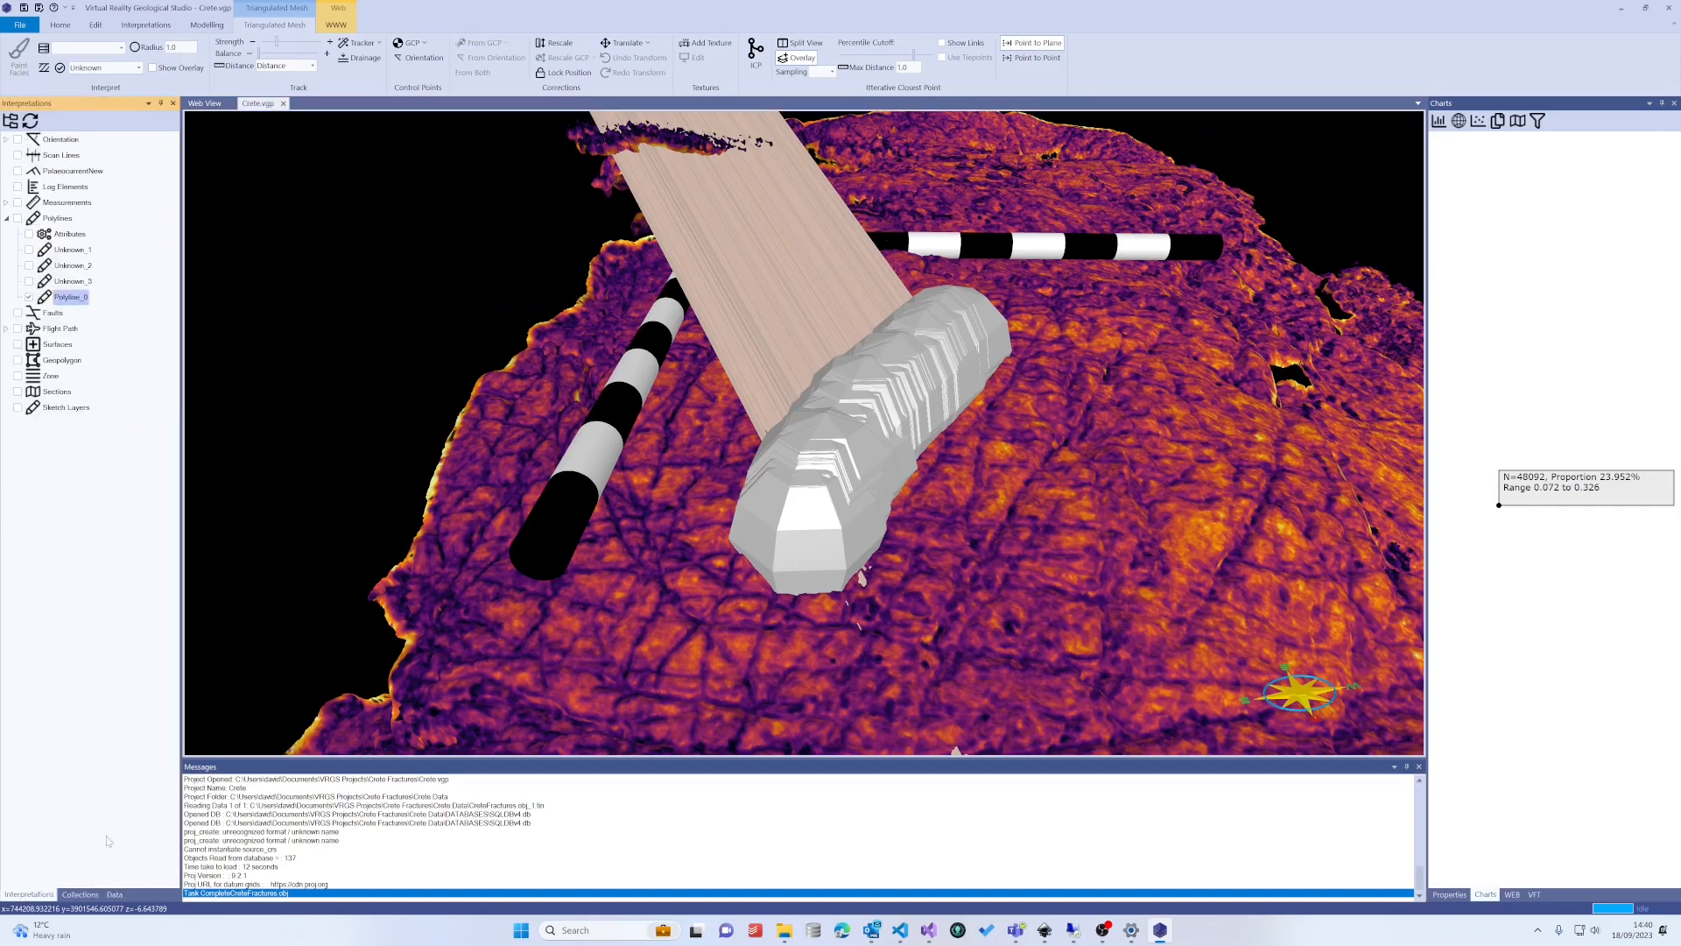
click(54, 221)
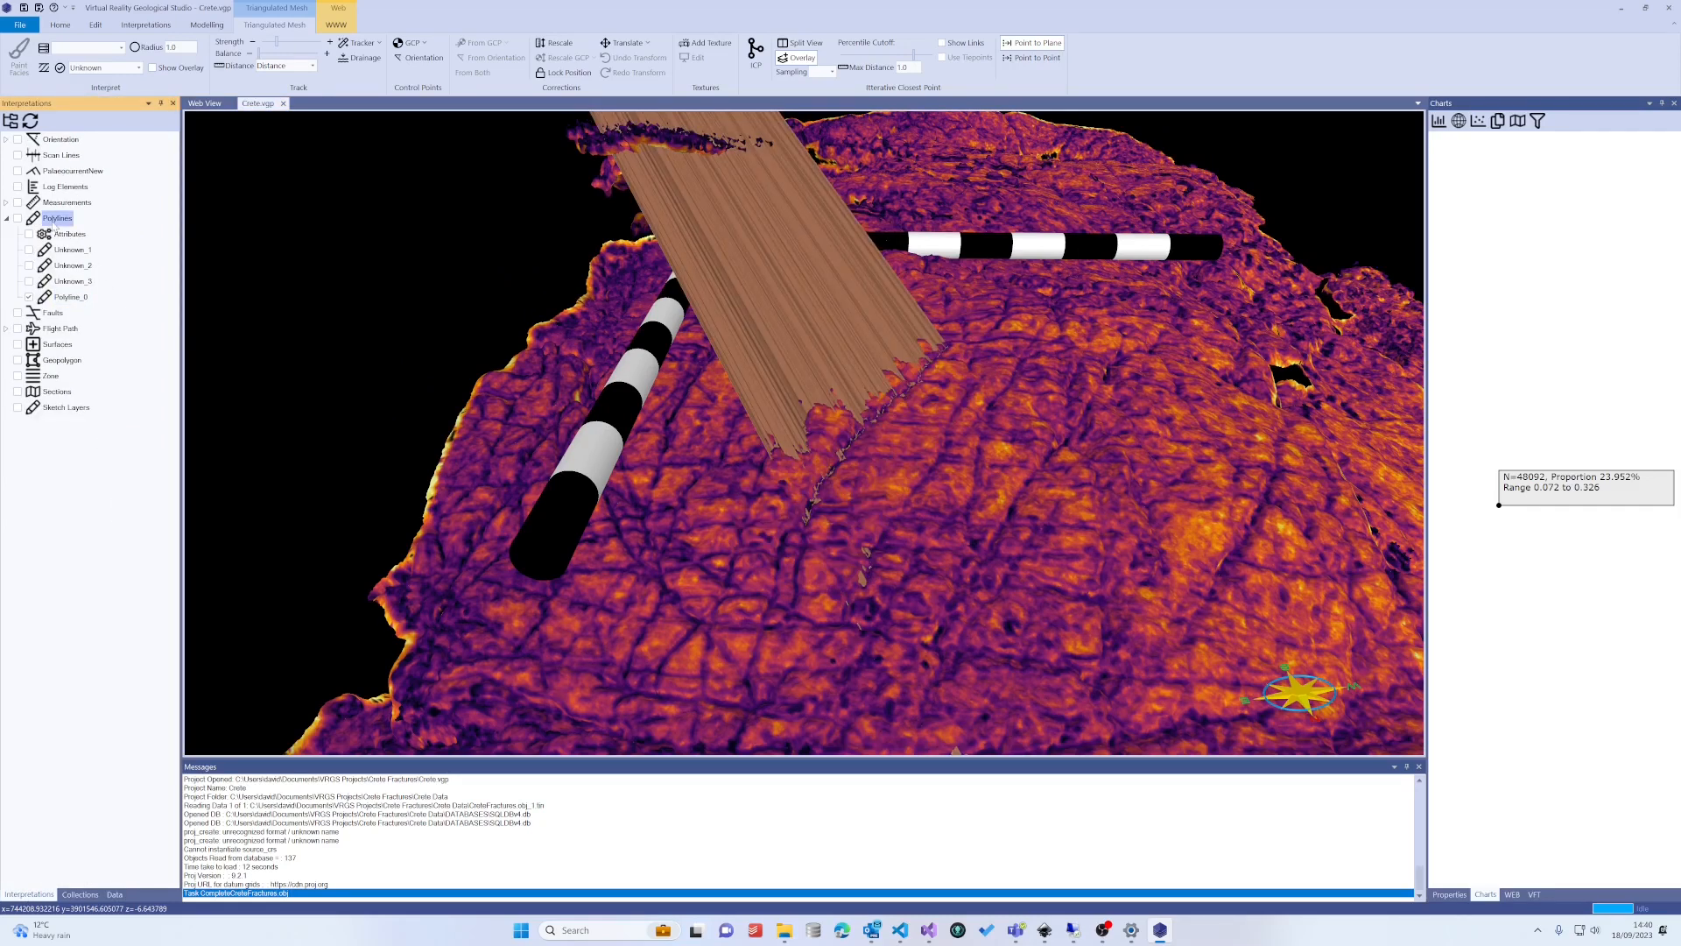
scroll(1337, 746, up, 1)
click(1443, 894)
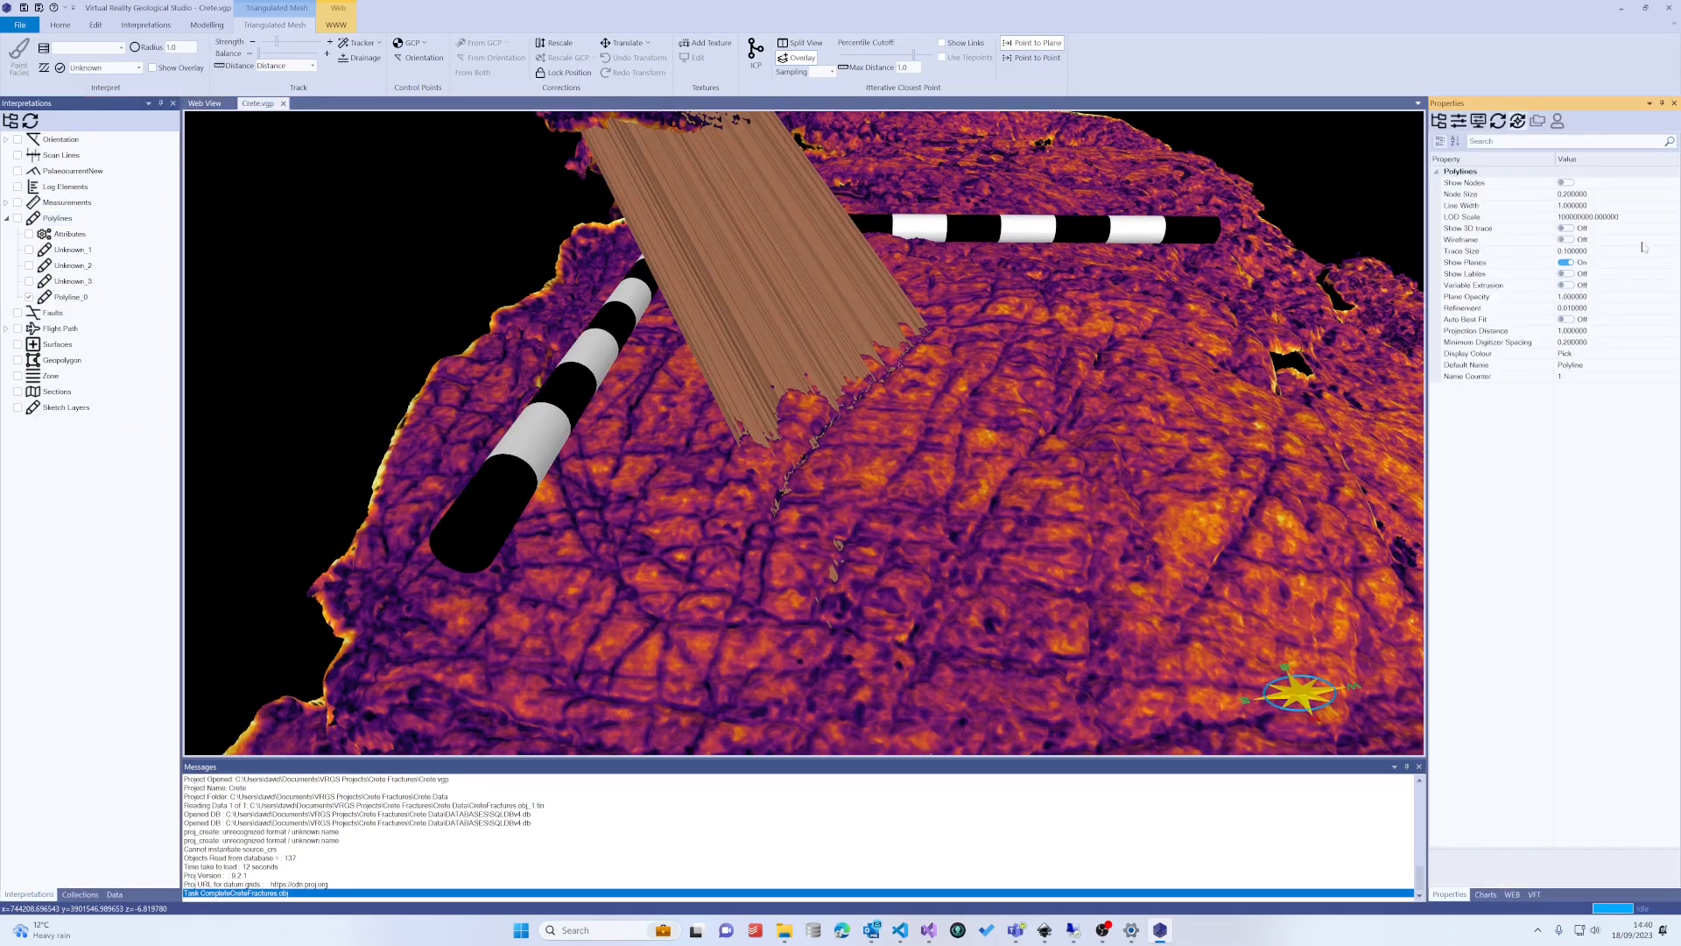
click(1595, 197)
drag(1594, 198, 1563, 195)
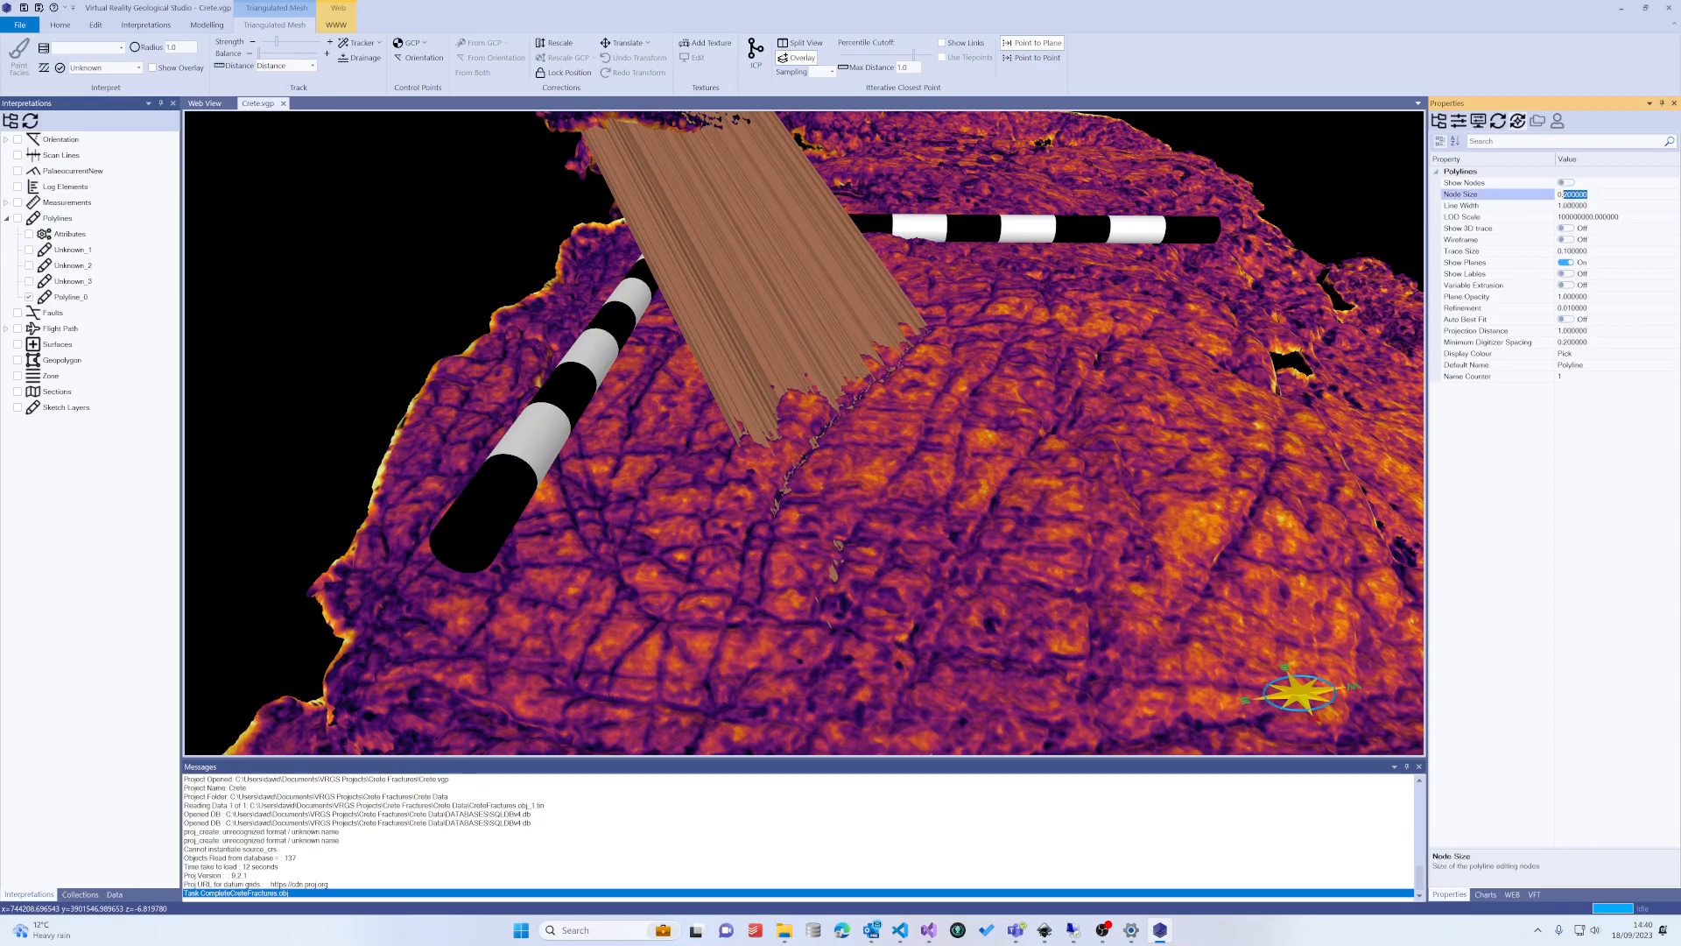
text(01)
key(Return)
Set the Polylines group's projection distance to 0.05 and turn off Show Planes
click(1597, 334)
click(1555, 333)
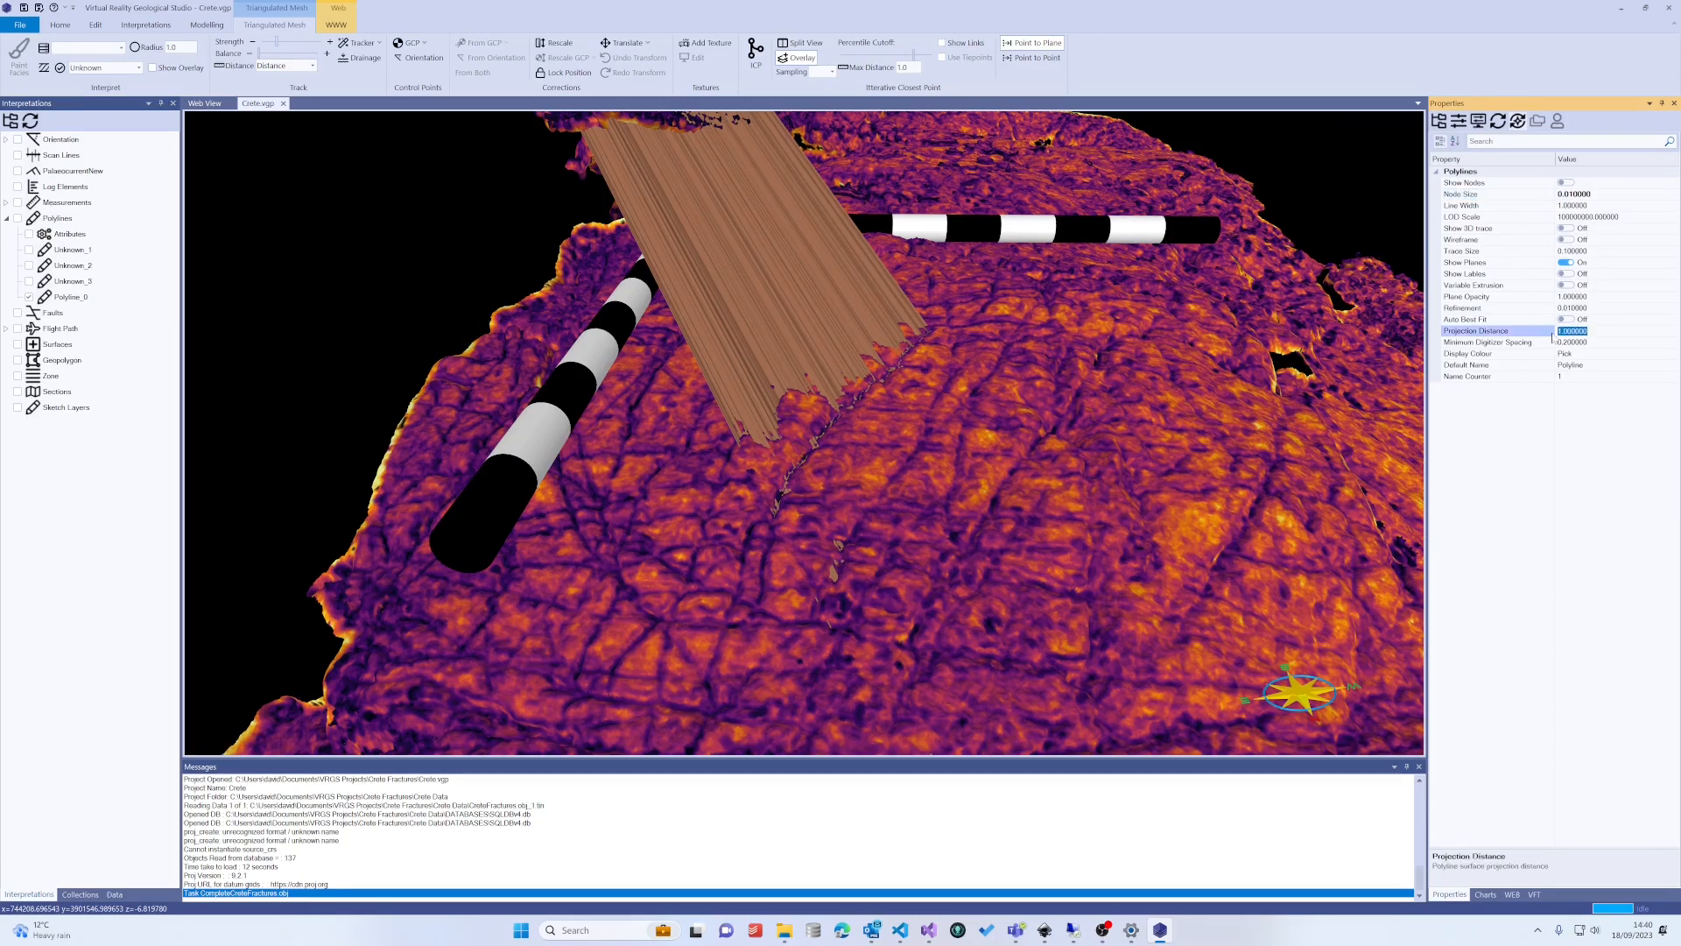
text(.05)
key(Return)
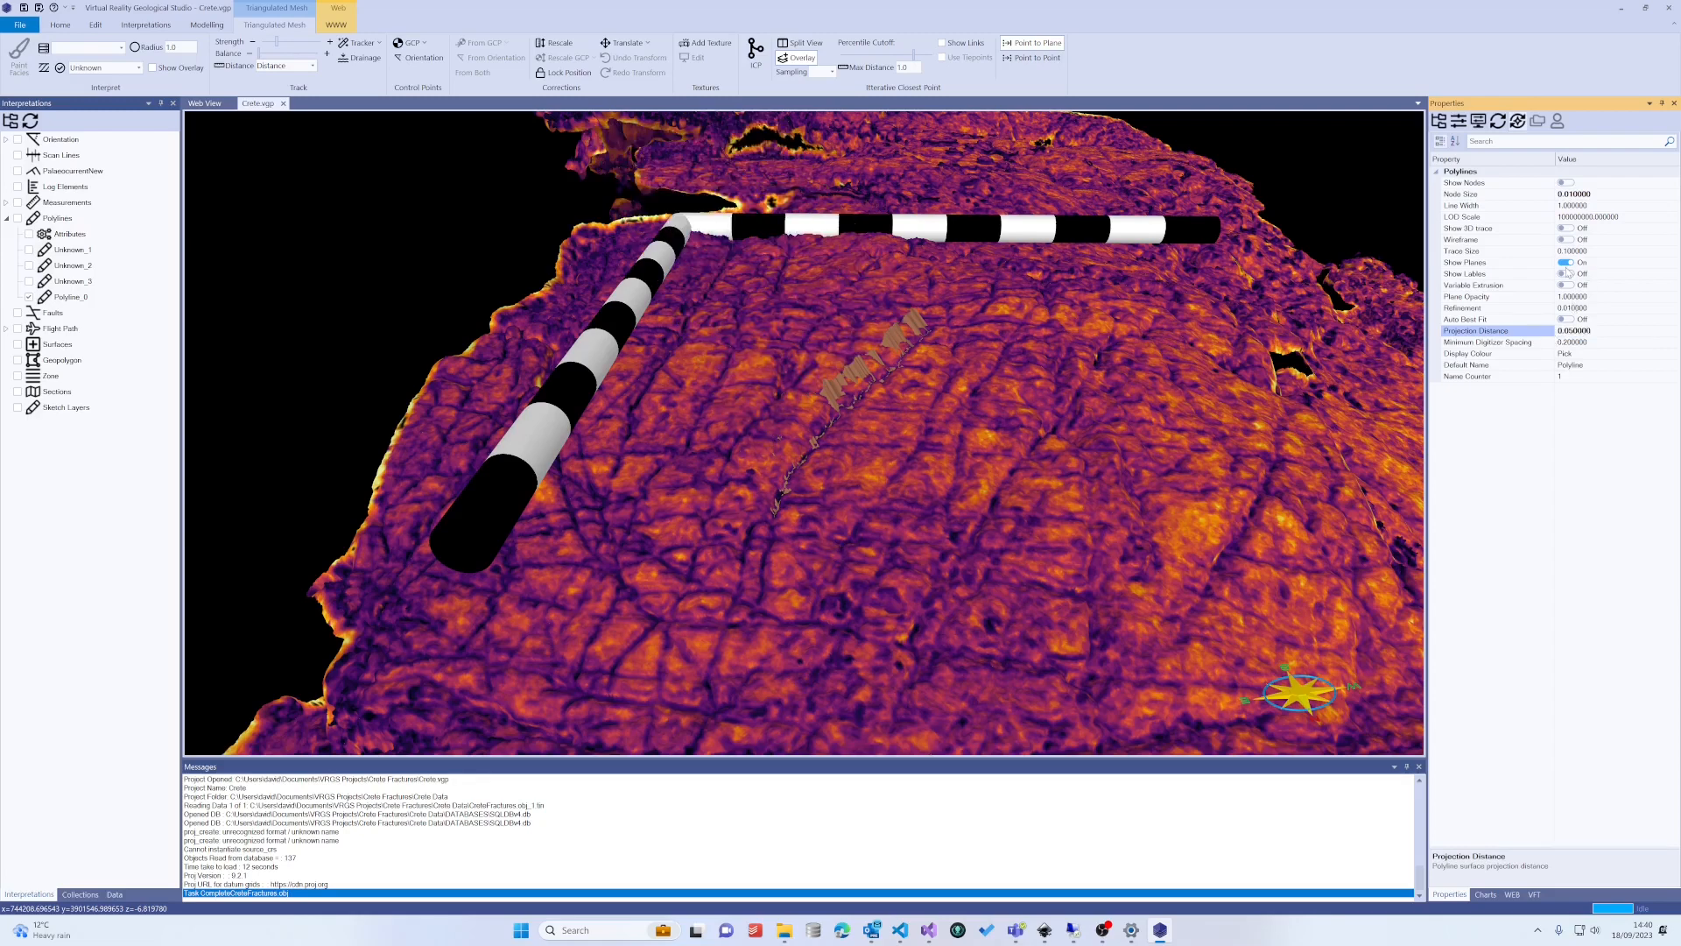
click(1568, 264)
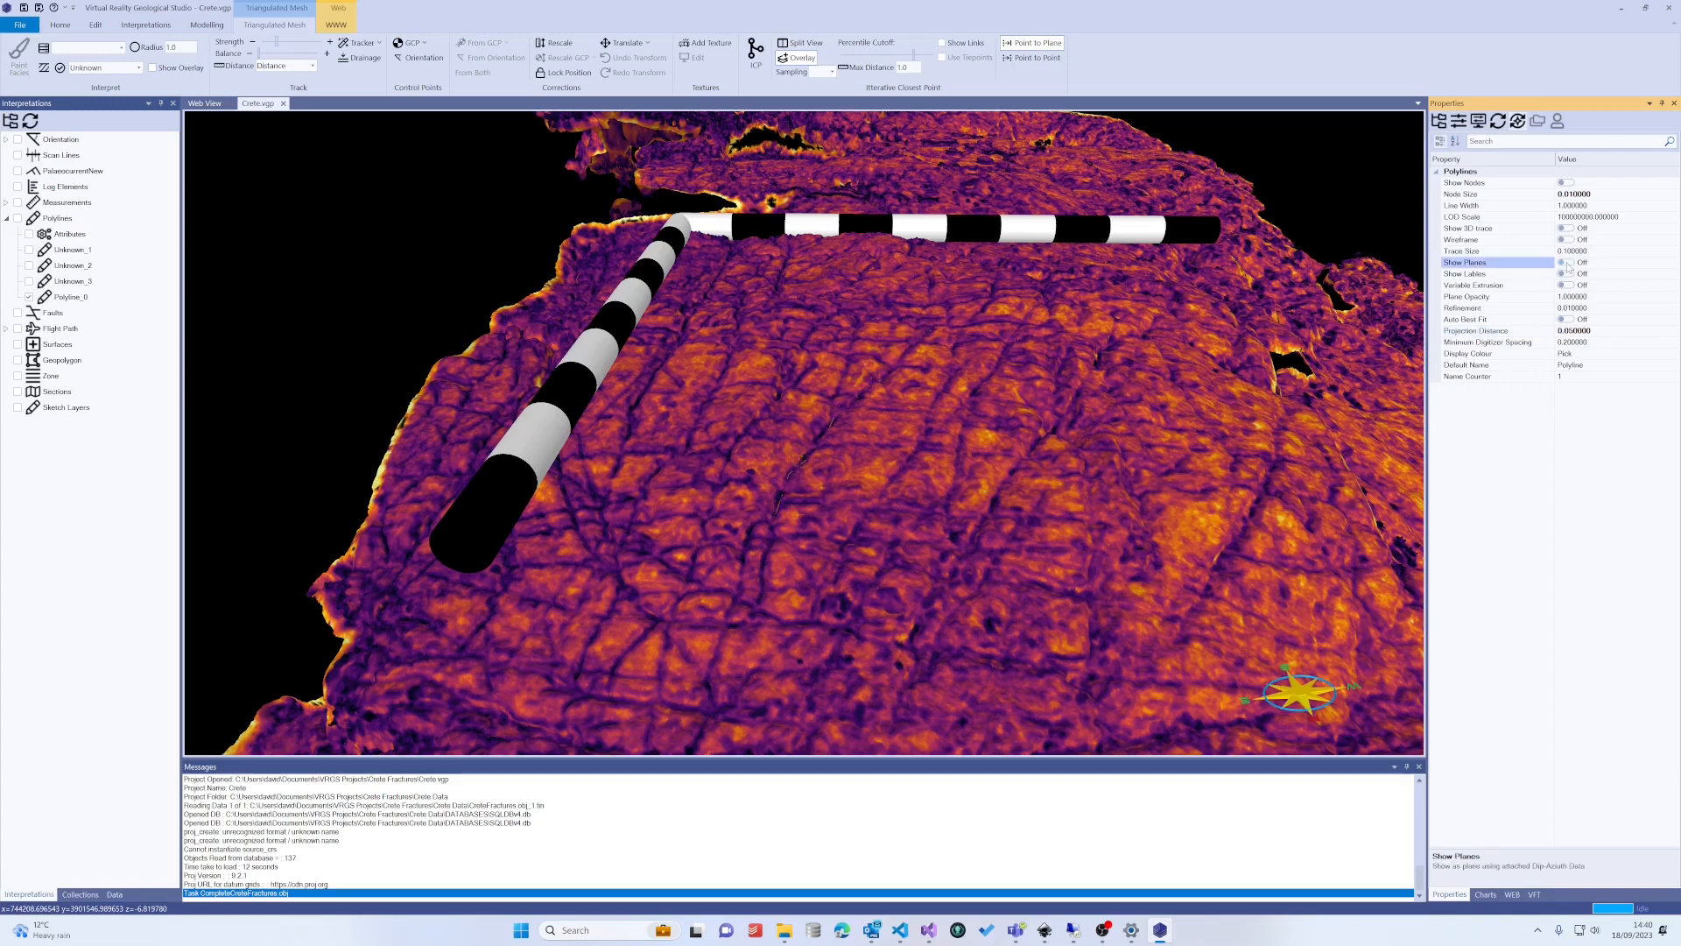
Select the traced fracture polyline and examine how closely it follows the dark fracture on the mesh from several angles
click(839, 424)
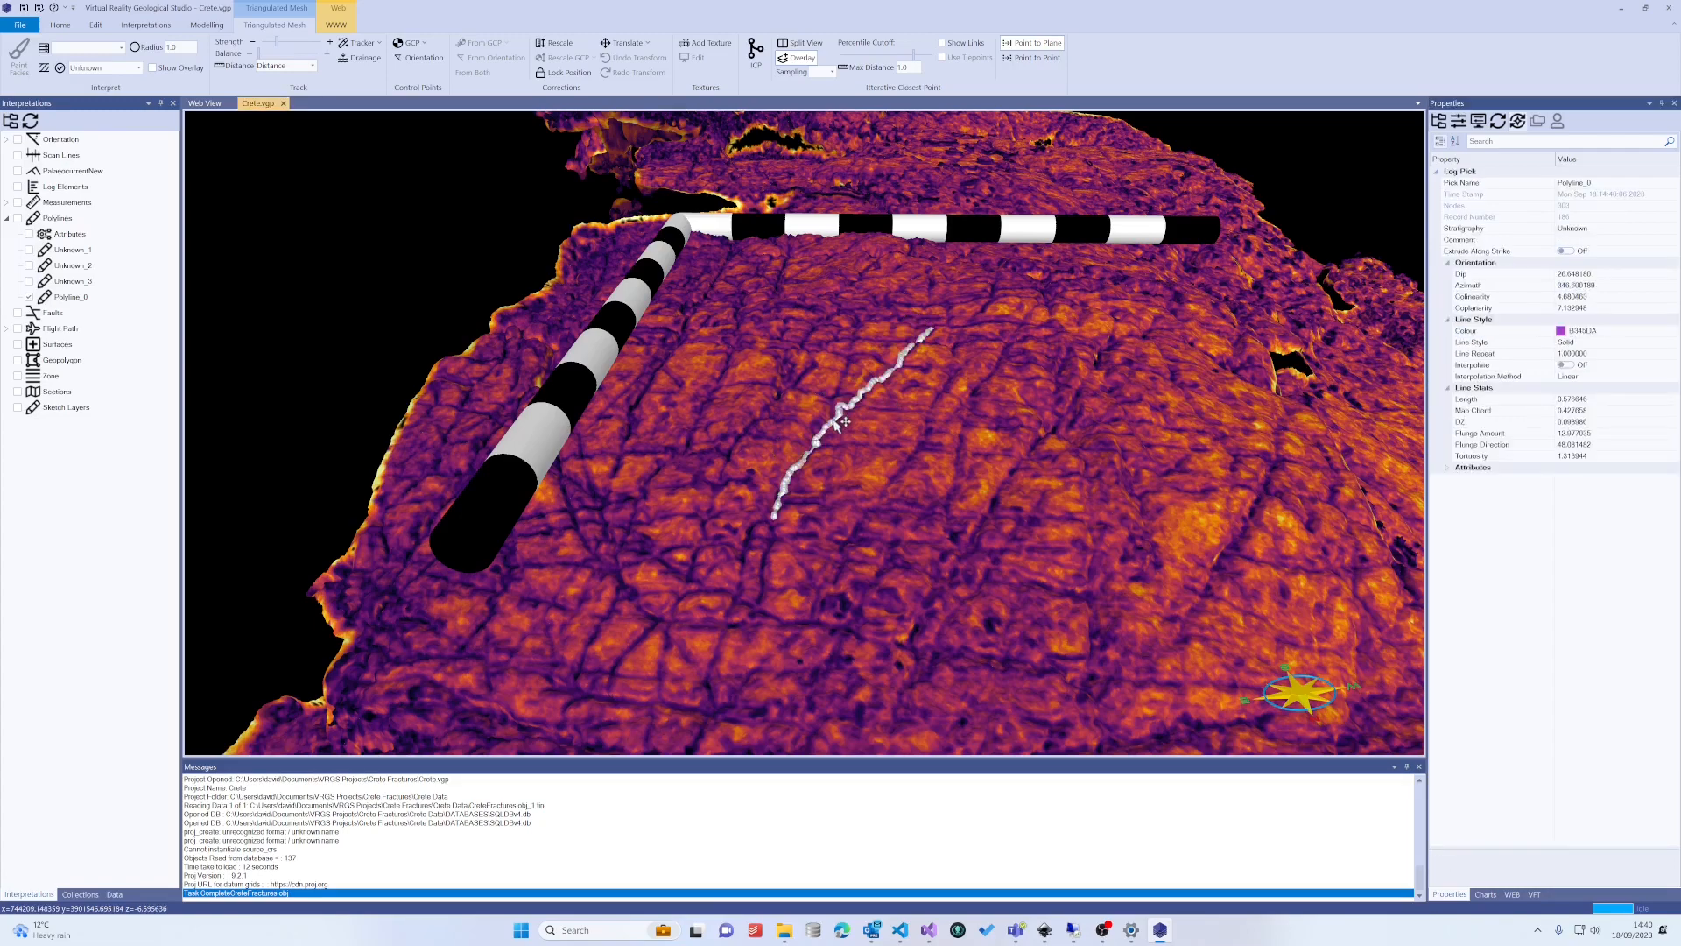
scroll(867, 425, up, 5)
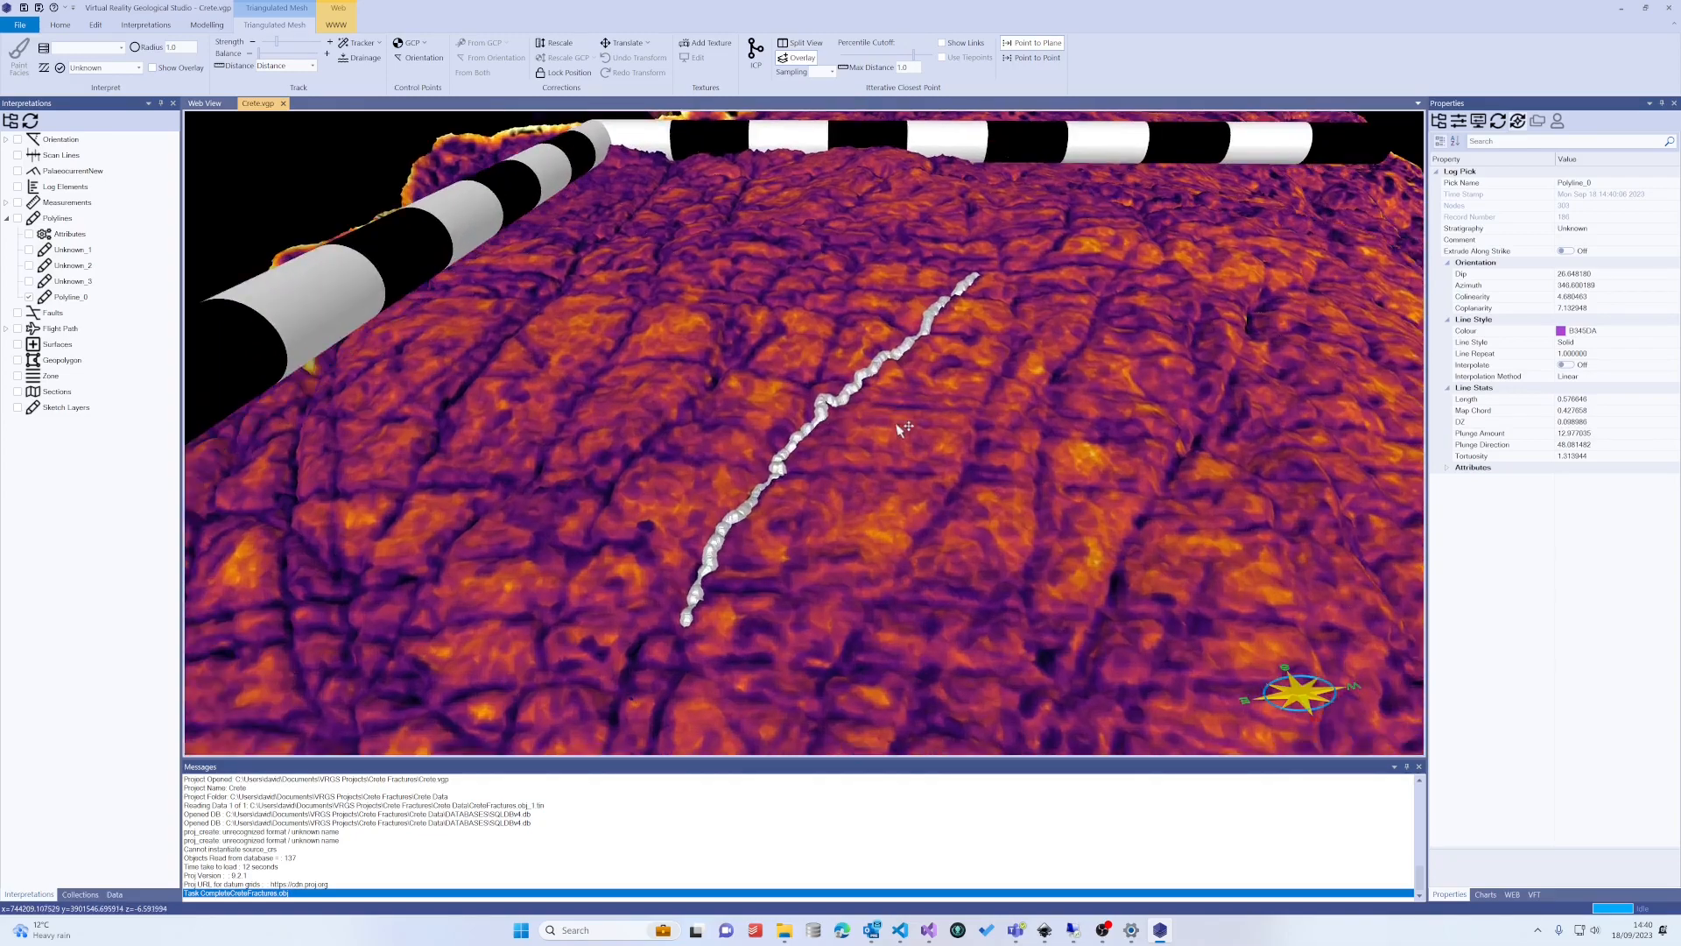
scroll(902, 427, up, 6)
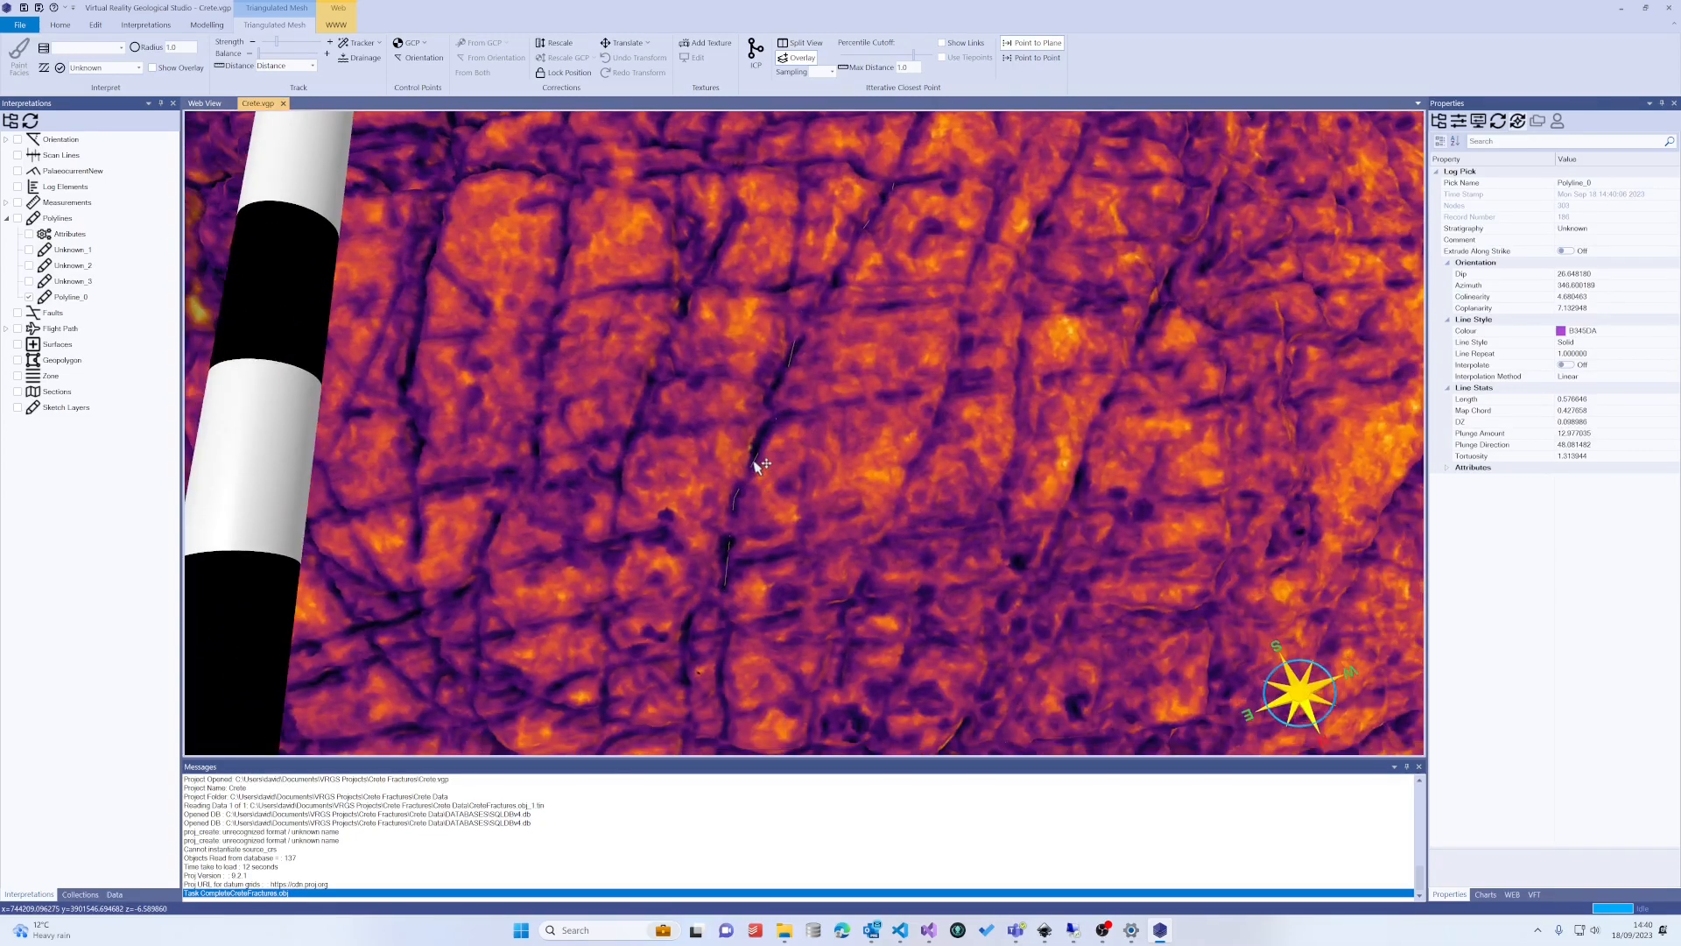
middle_drag(983, 454, 919, 493)
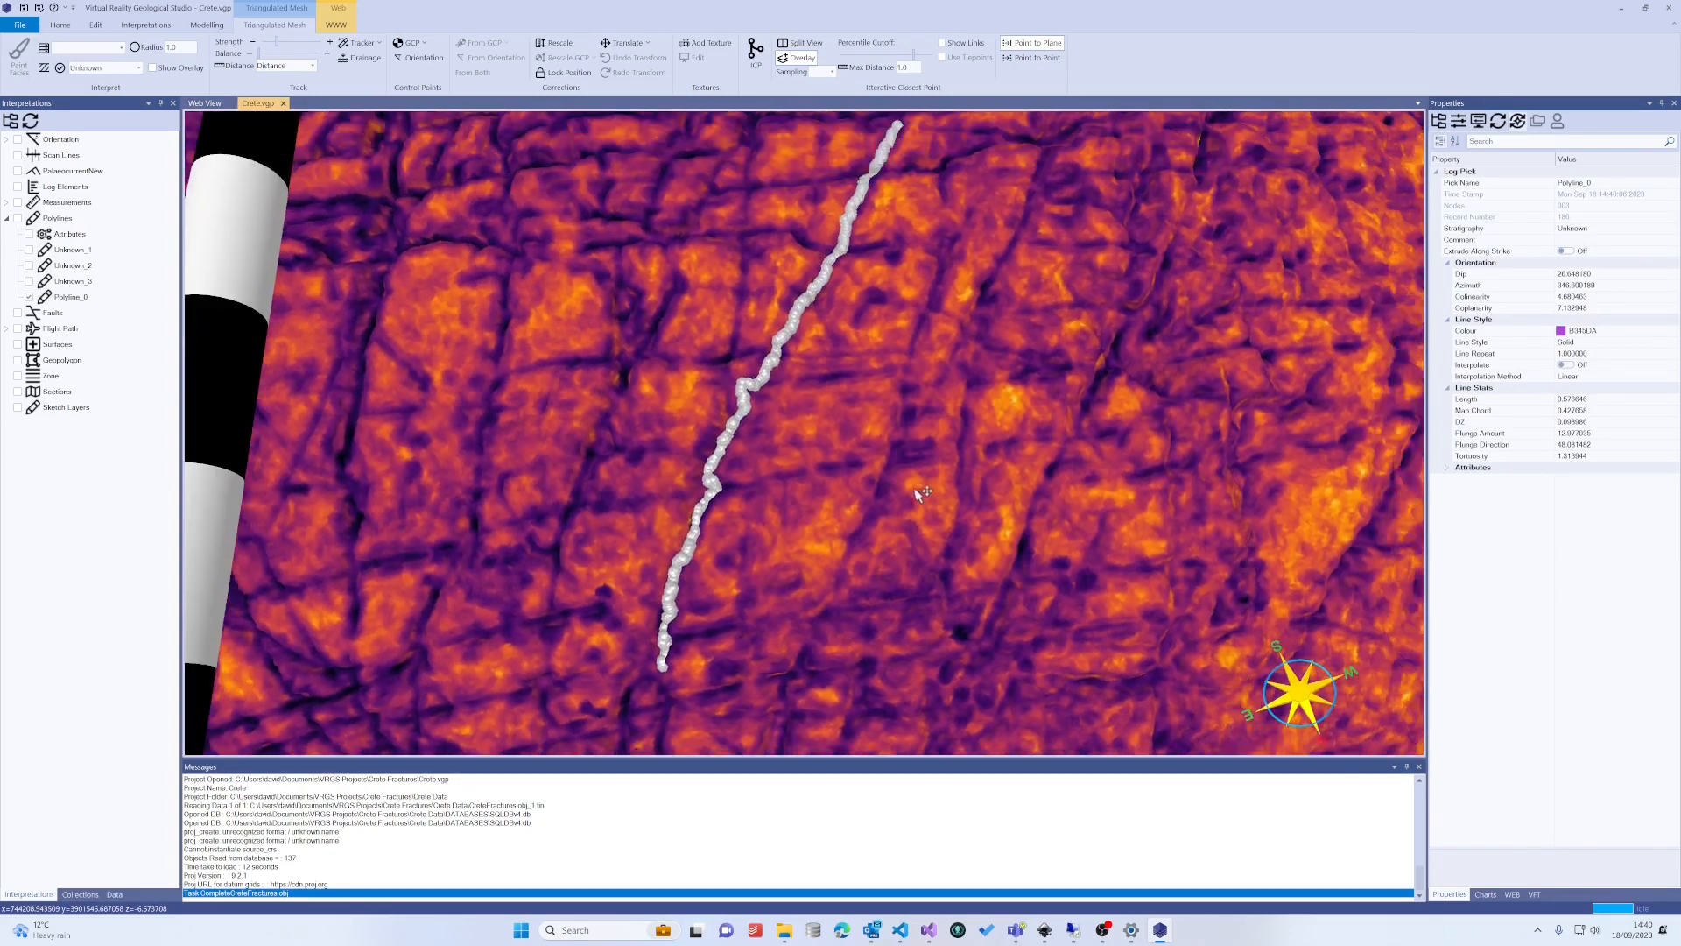
drag(919, 493, 814, 376)
scroll(865, 393, up, 2)
scroll(865, 393, down, 3)
scroll(866, 392, down, 3)
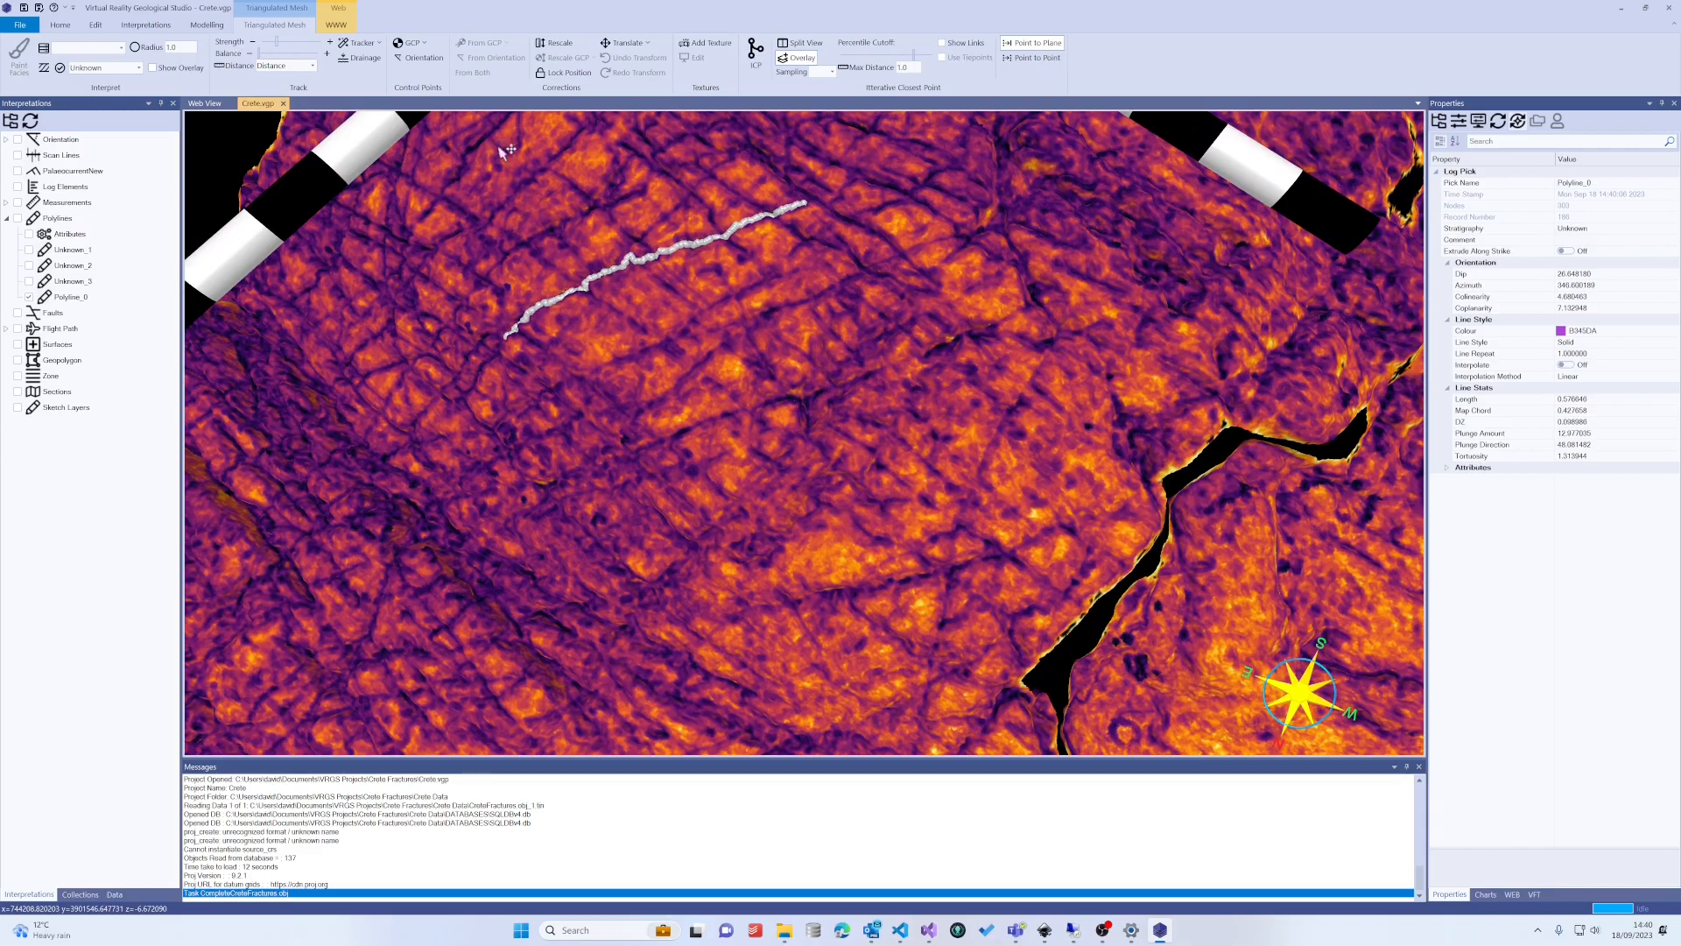
Trace the longer dark fracture running below the first polyline with the tracker and finish the line
click(377, 42)
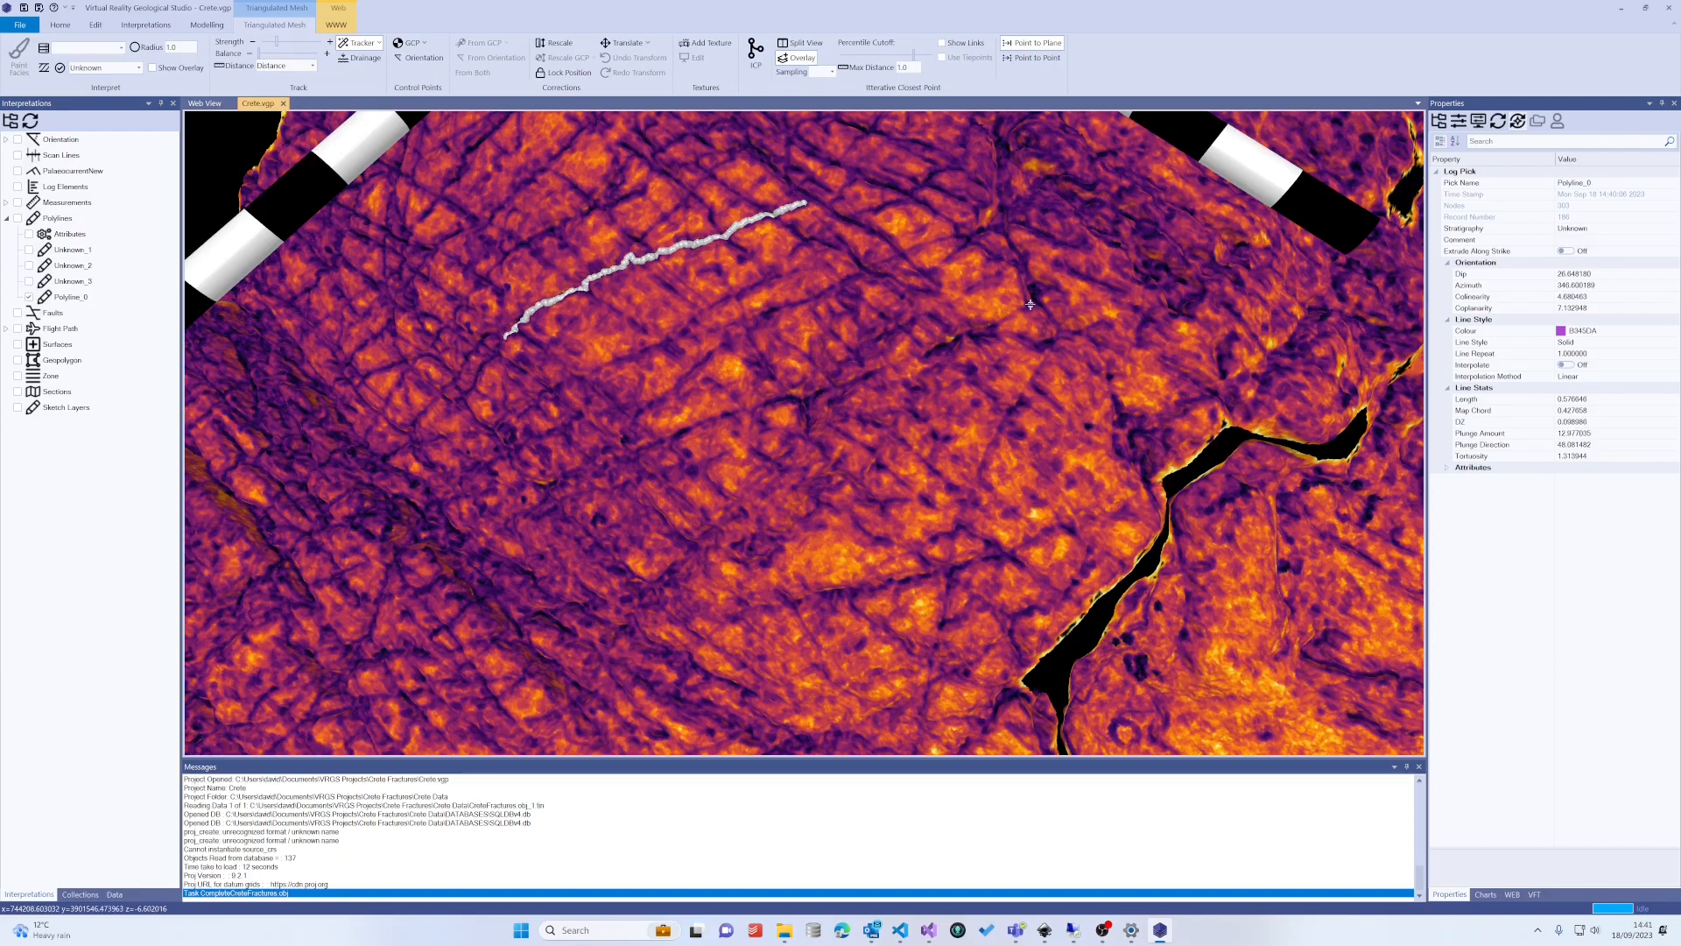
click(547, 486)
scroll(619, 380, down, 5)
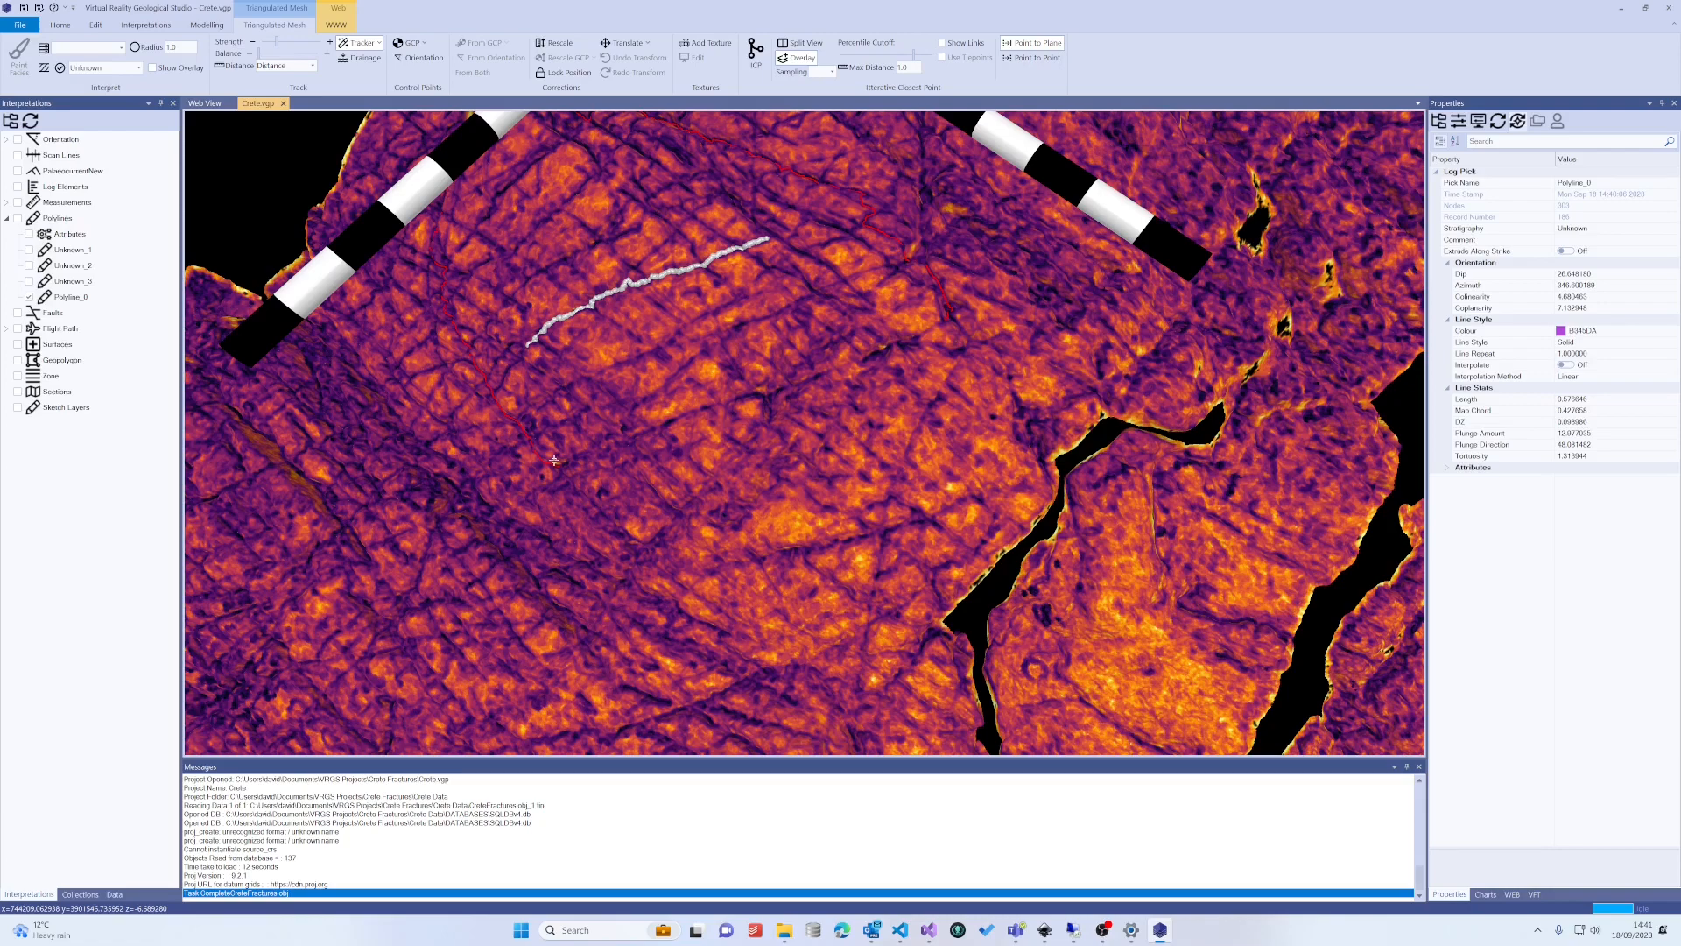
scroll(554, 460, up, 1)
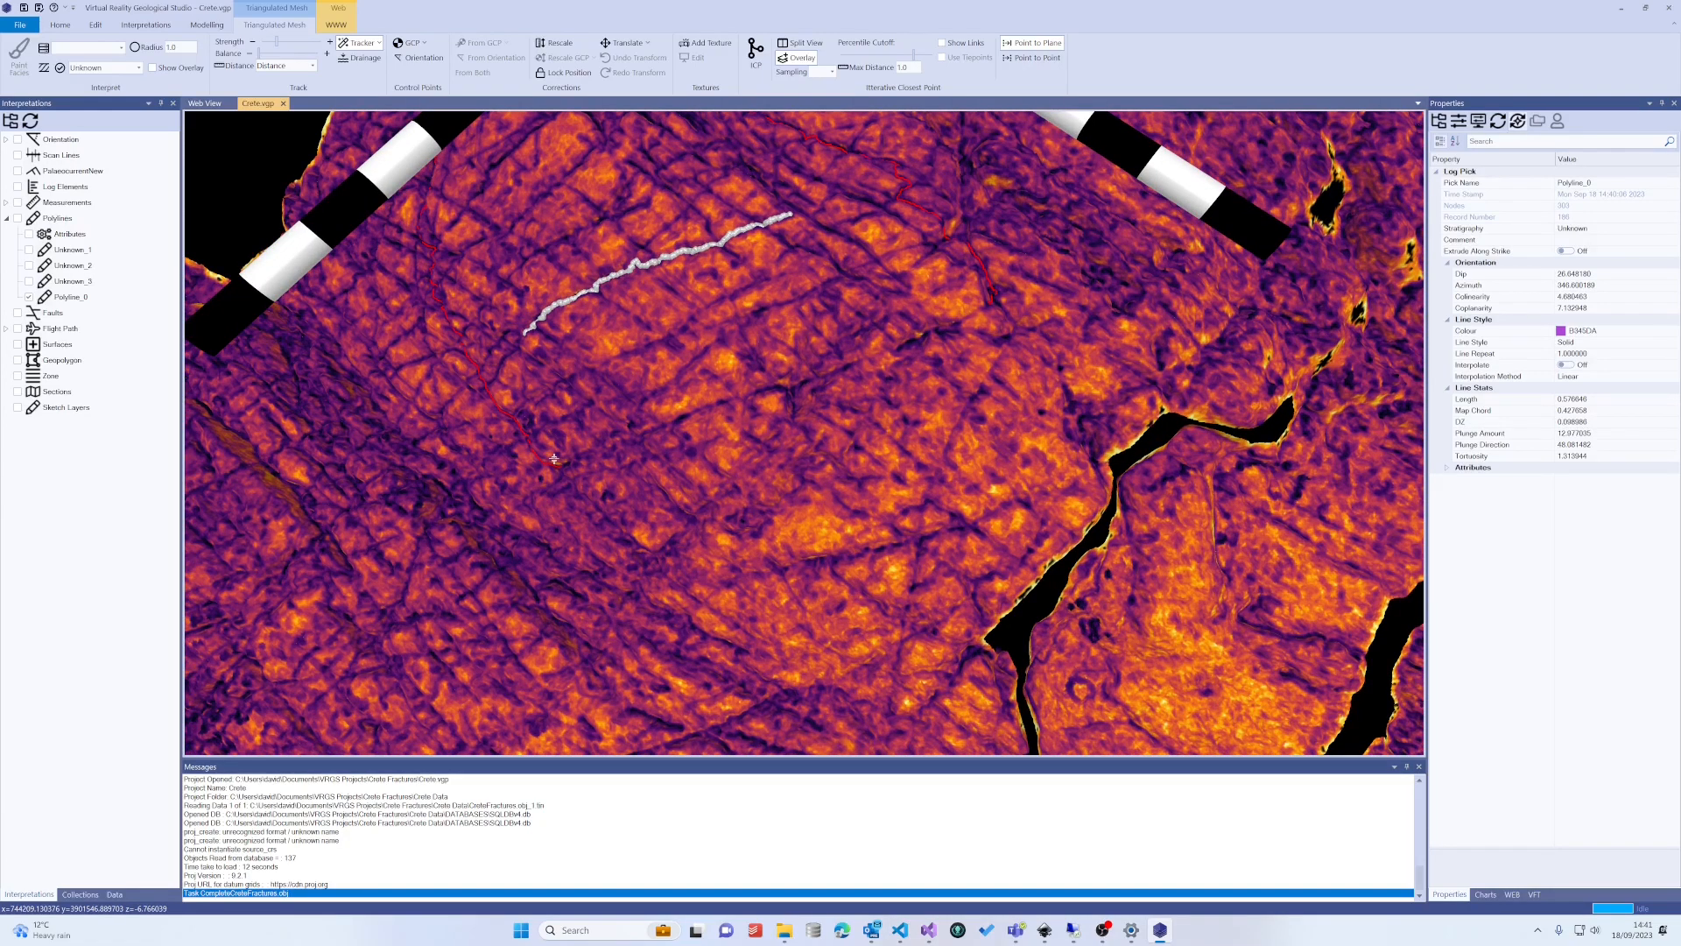
click(554, 459)
key(Escape)
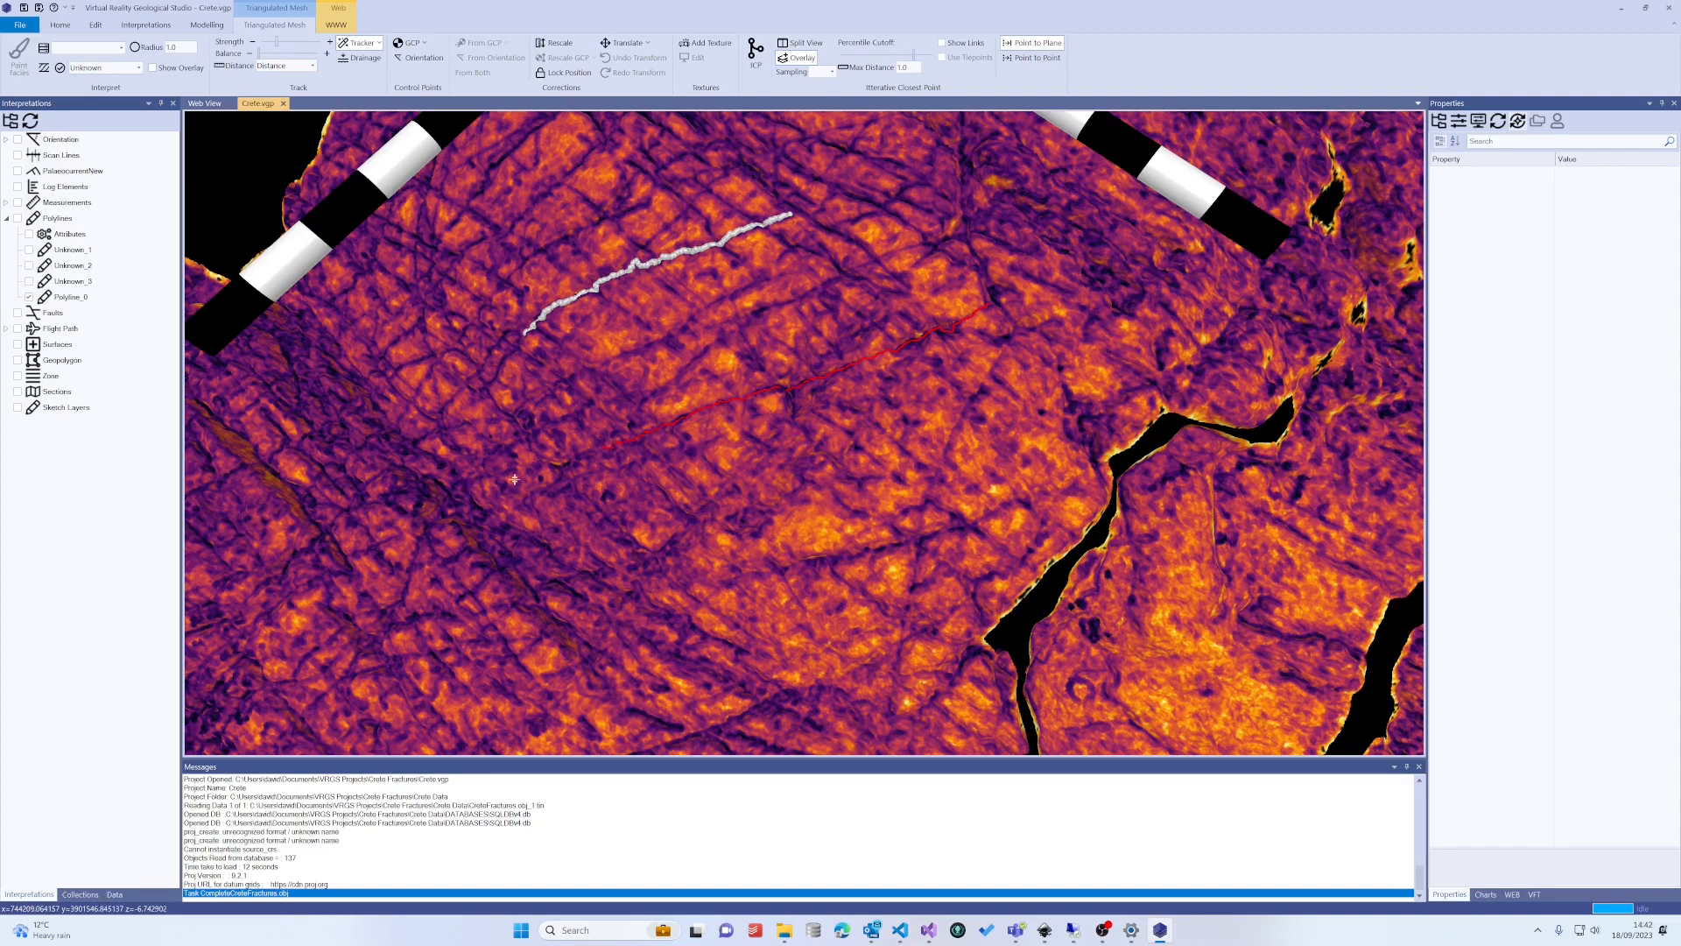
click(554, 465)
double_click(479, 478)
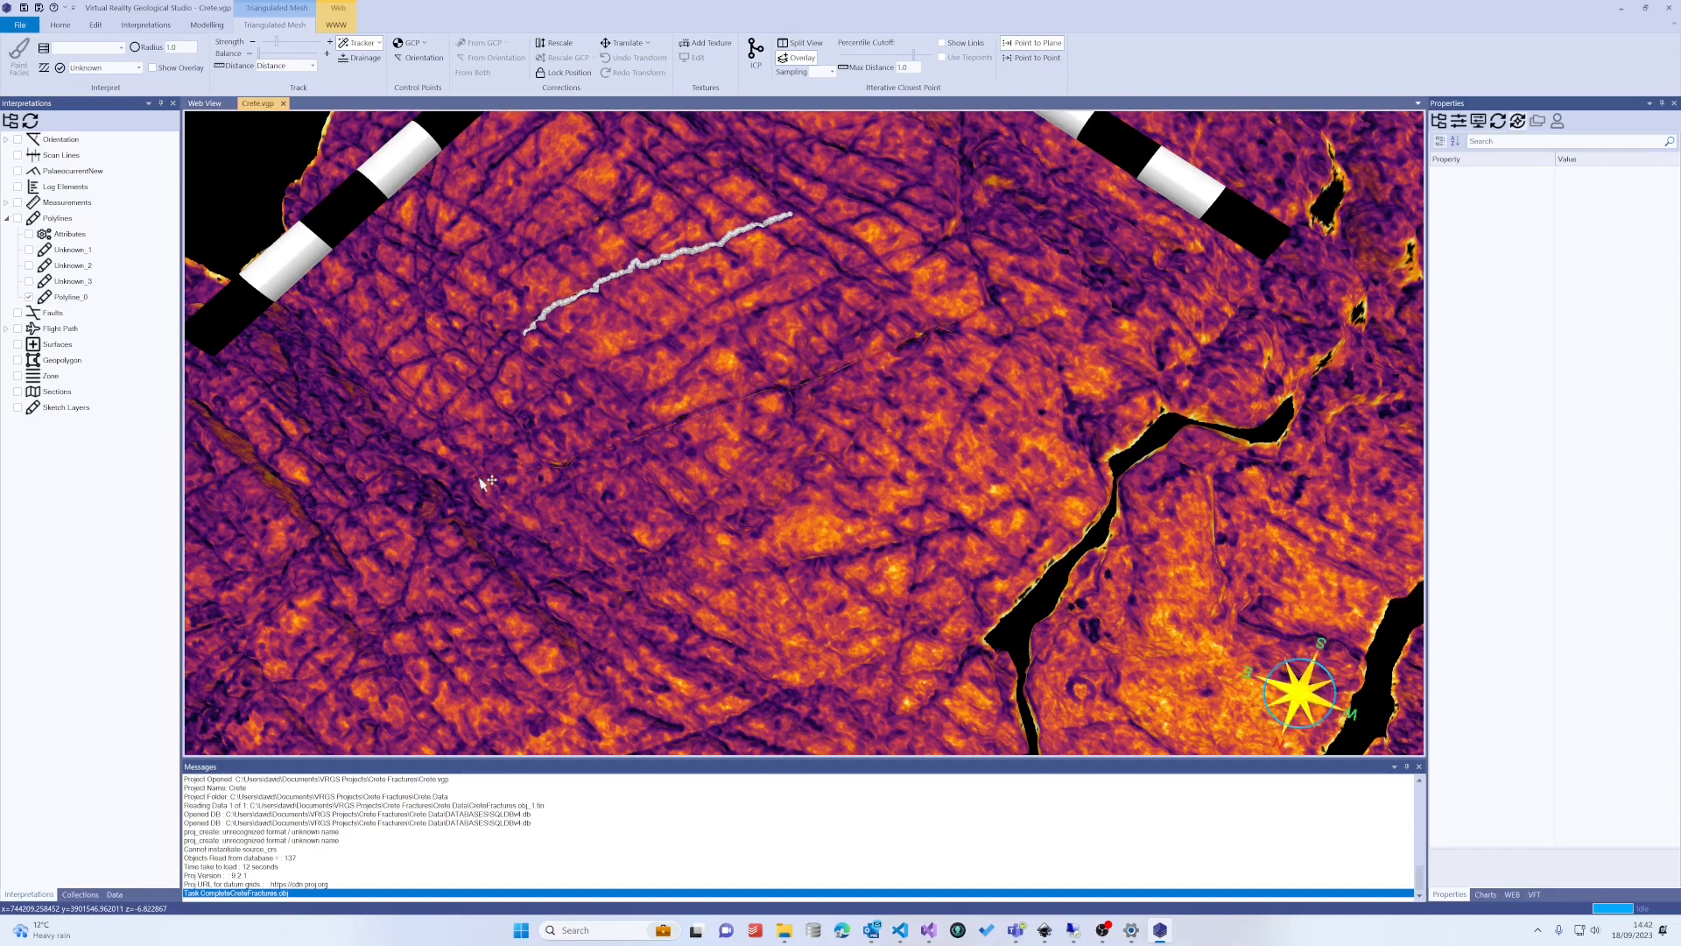
Select the newly traced longer polyline and hide it from the mesh view
click(642, 439)
drag(740, 432, 291, 414)
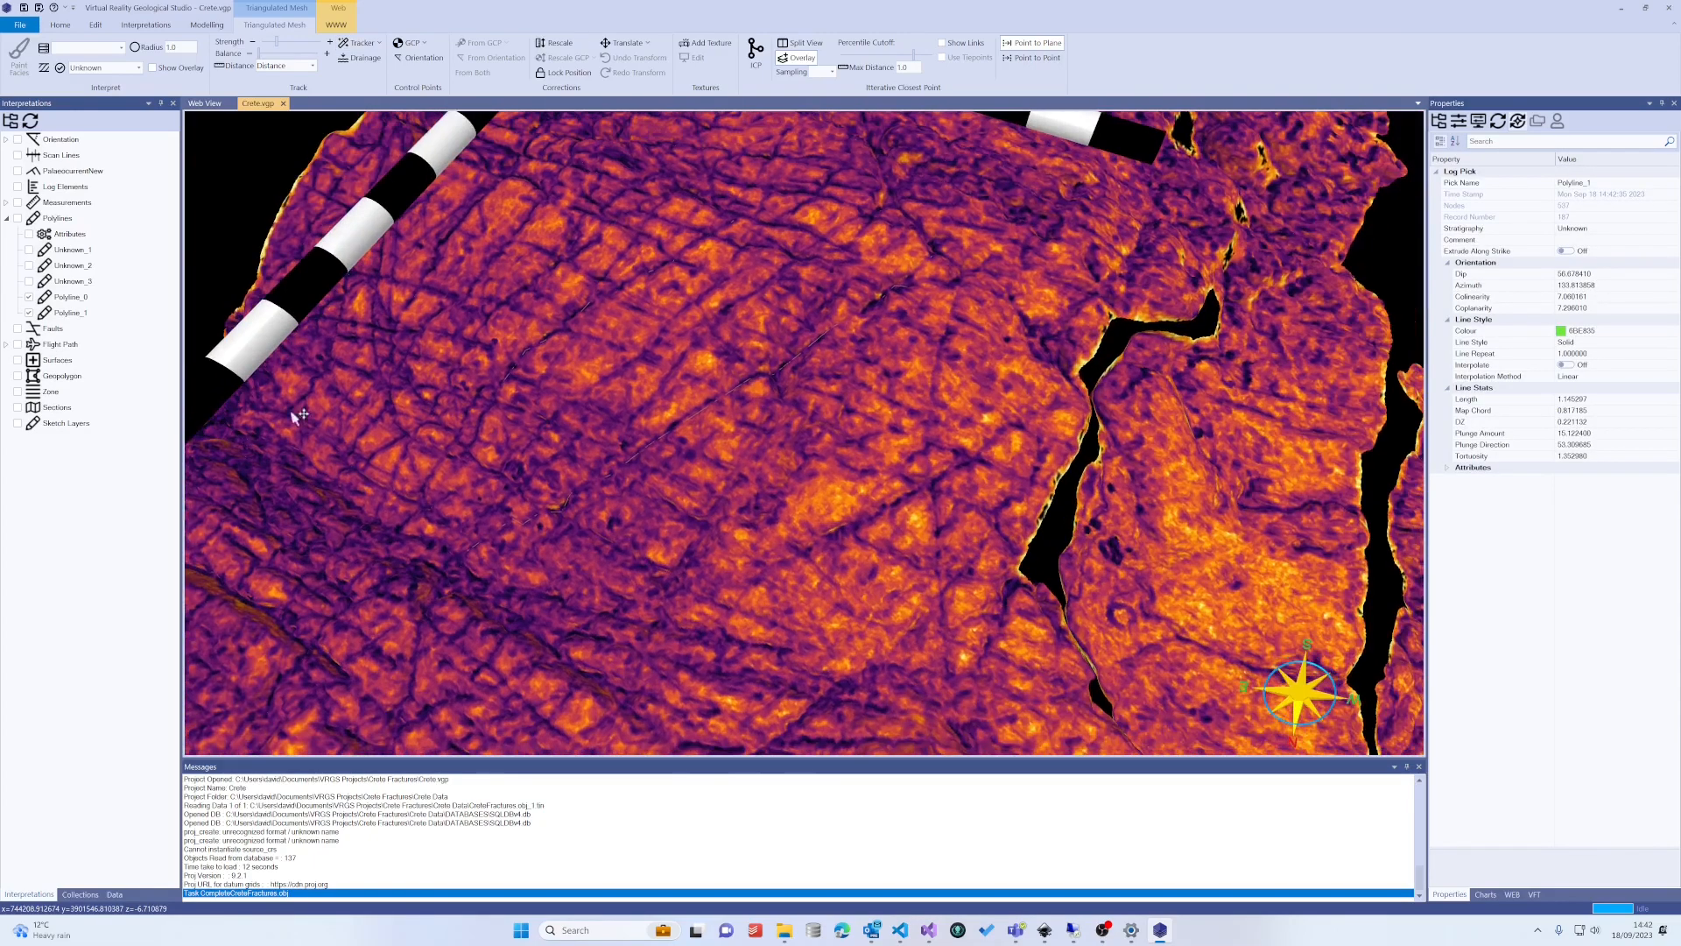
click(29, 313)
drag(926, 336, 917, 371)
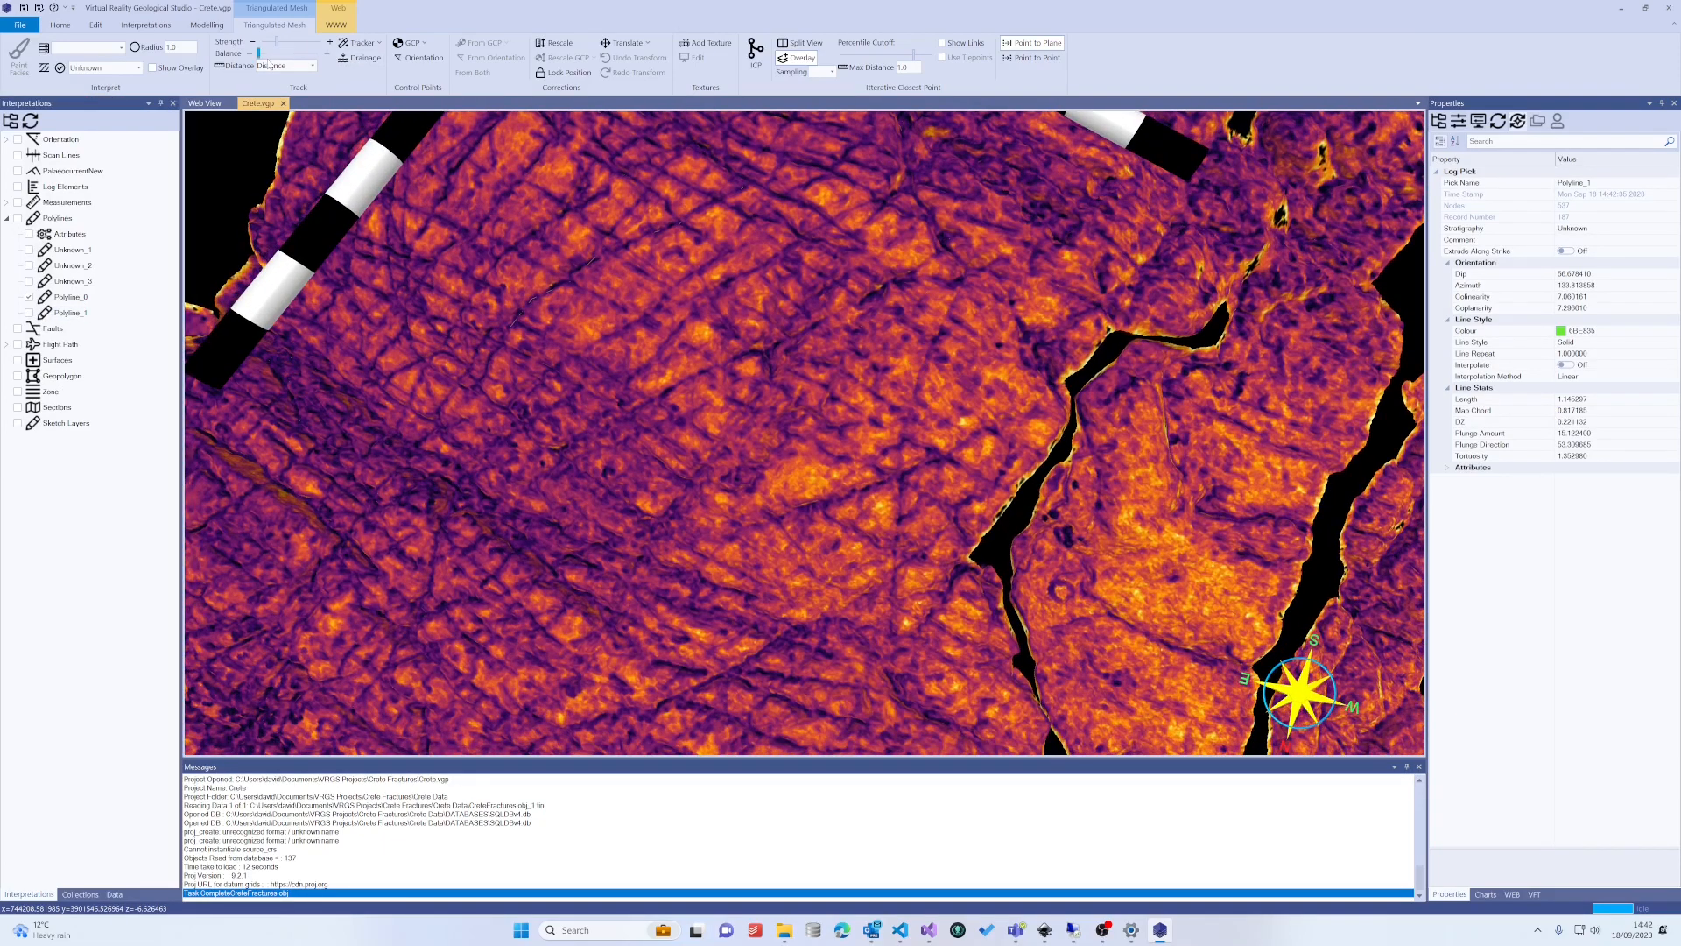
click(377, 42)
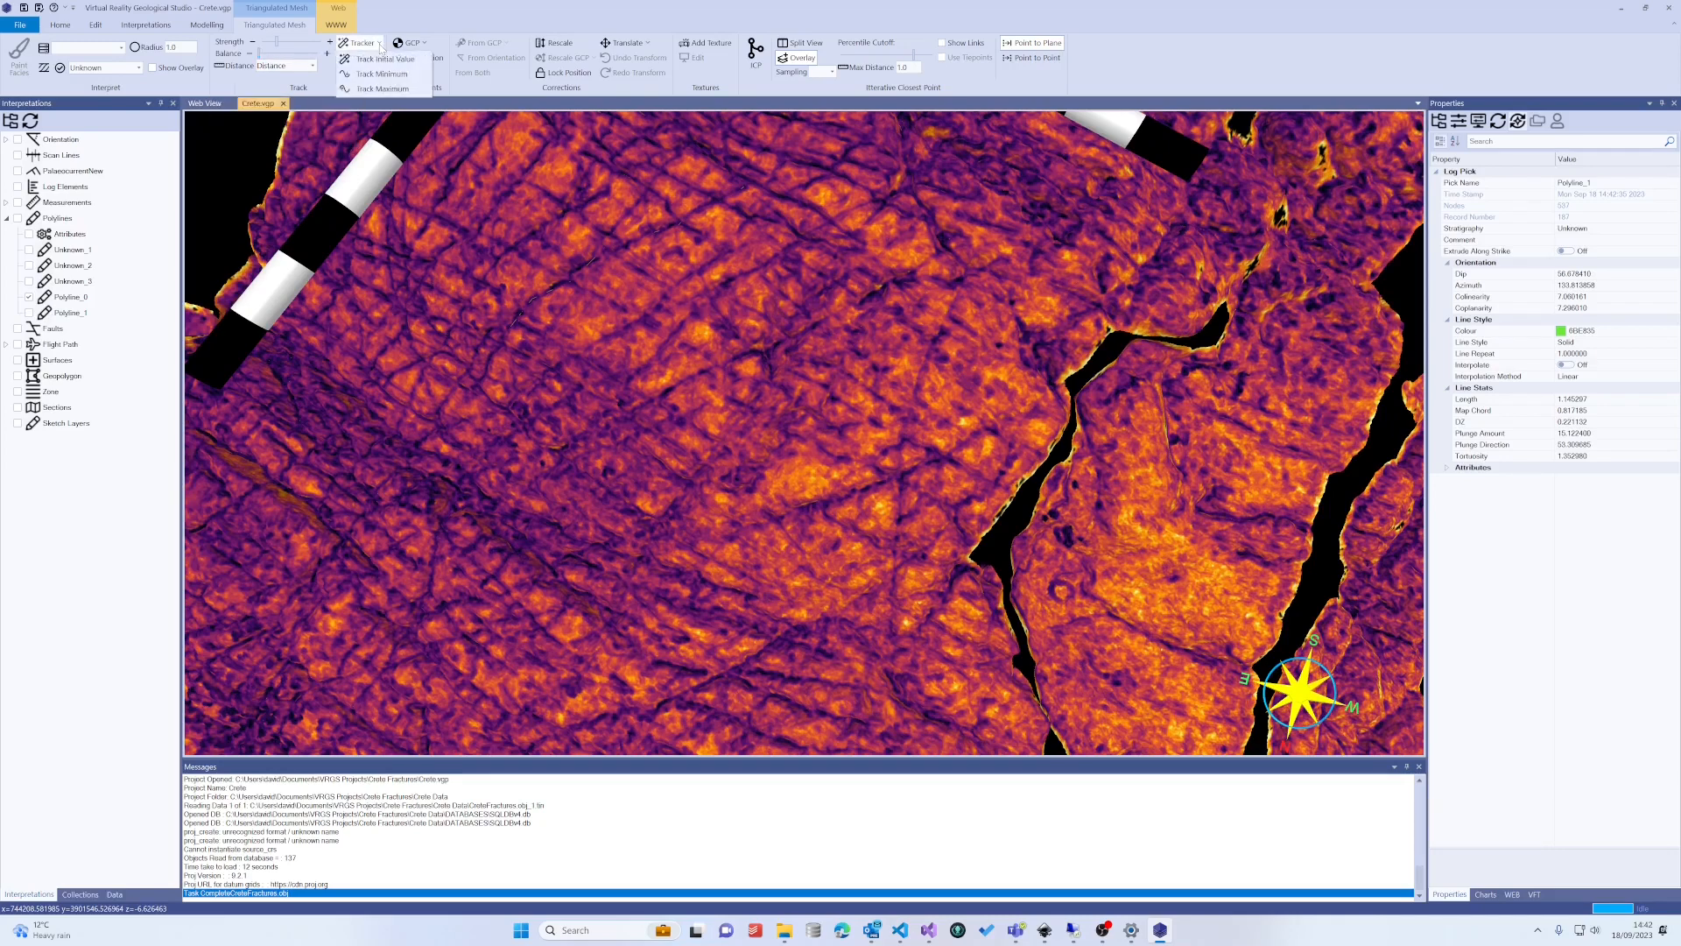
click(383, 75)
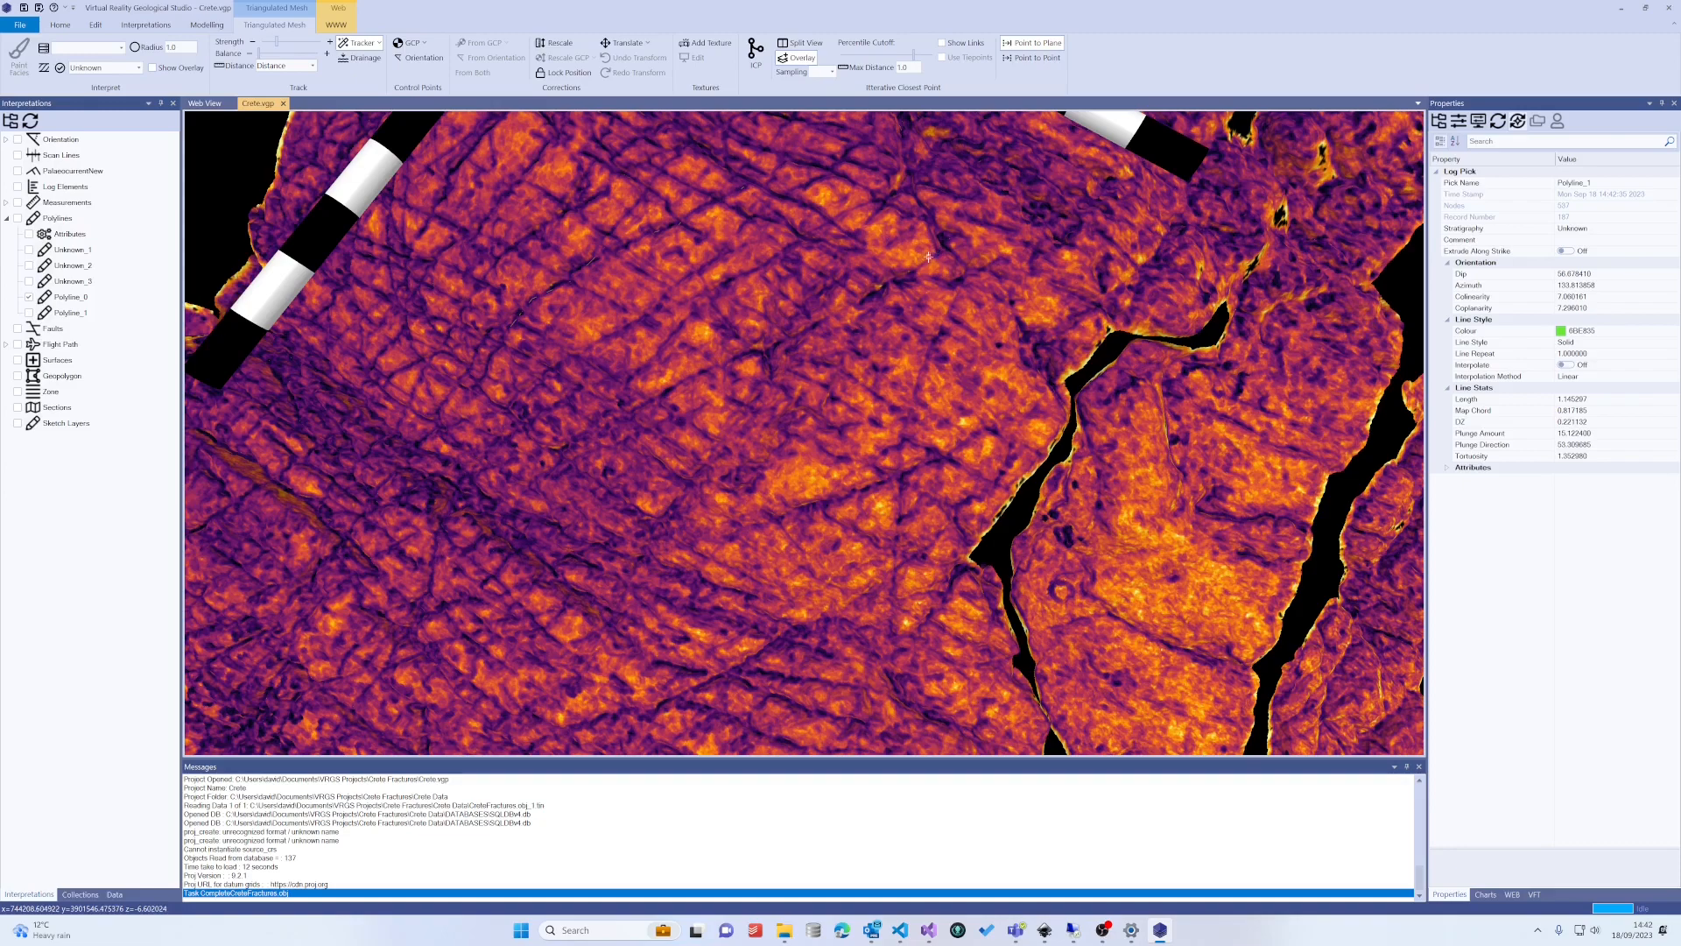
click(554, 452)
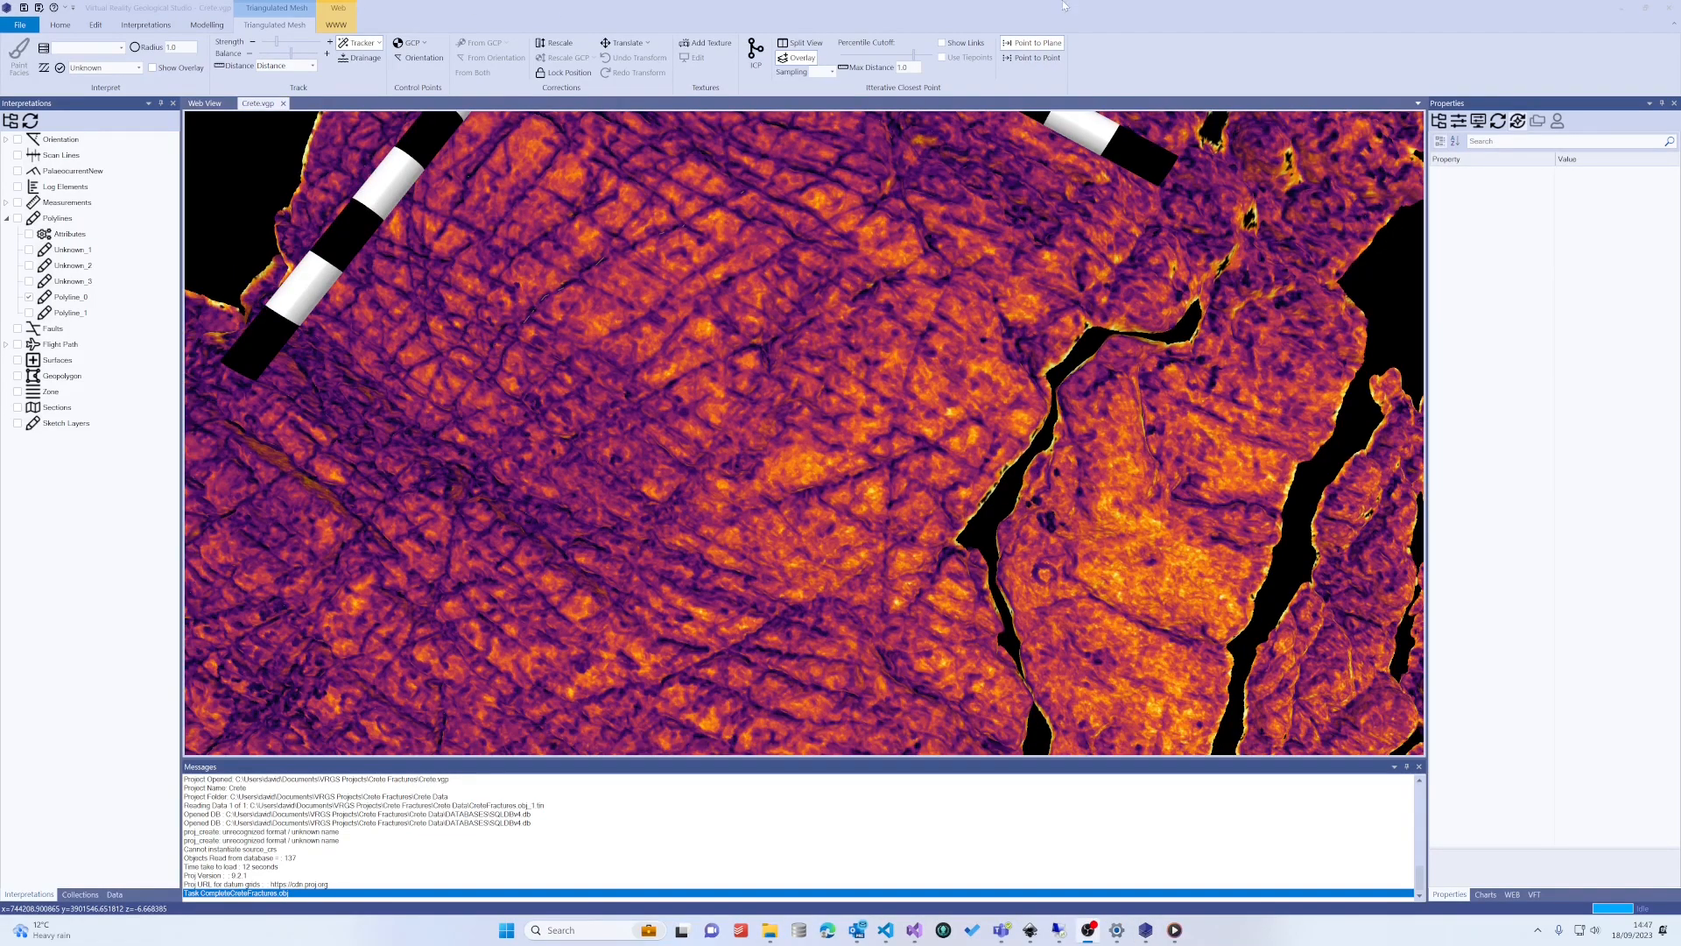
click(338, 7)
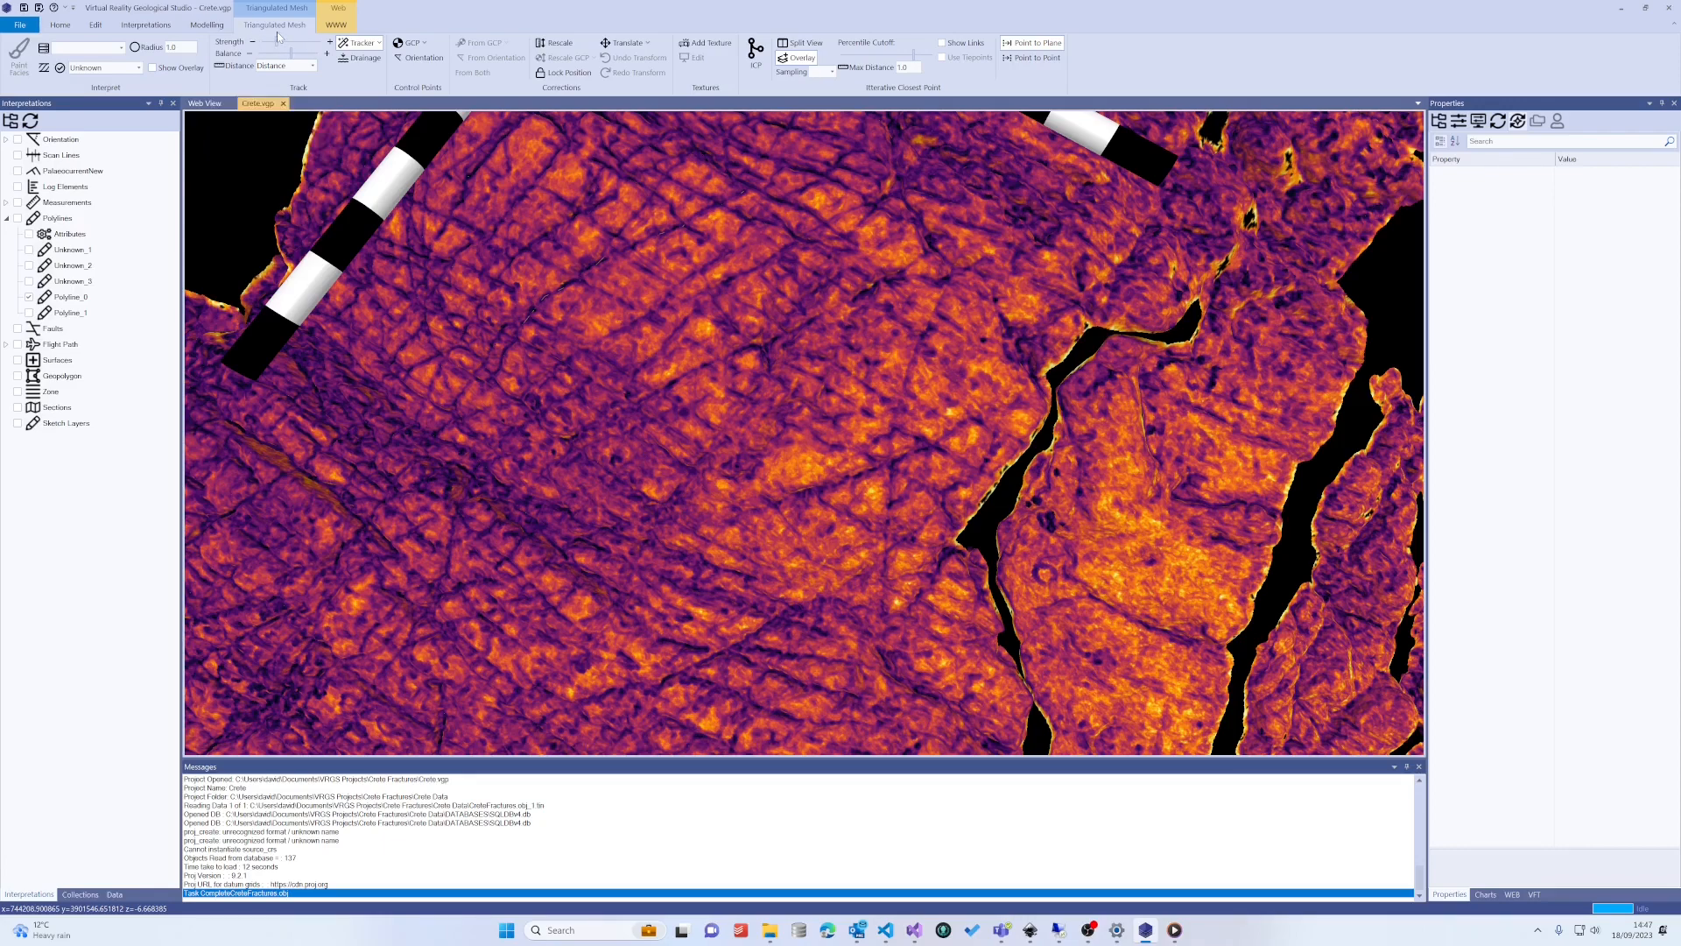
Lower the tracker's Balance between attributes and distance to its minimum
drag(291, 54, 259, 59)
mouse_move(288, 56)
mouse_down()
mouse_move(315, 53)
mouse_move(272, 54)
mouse_up()
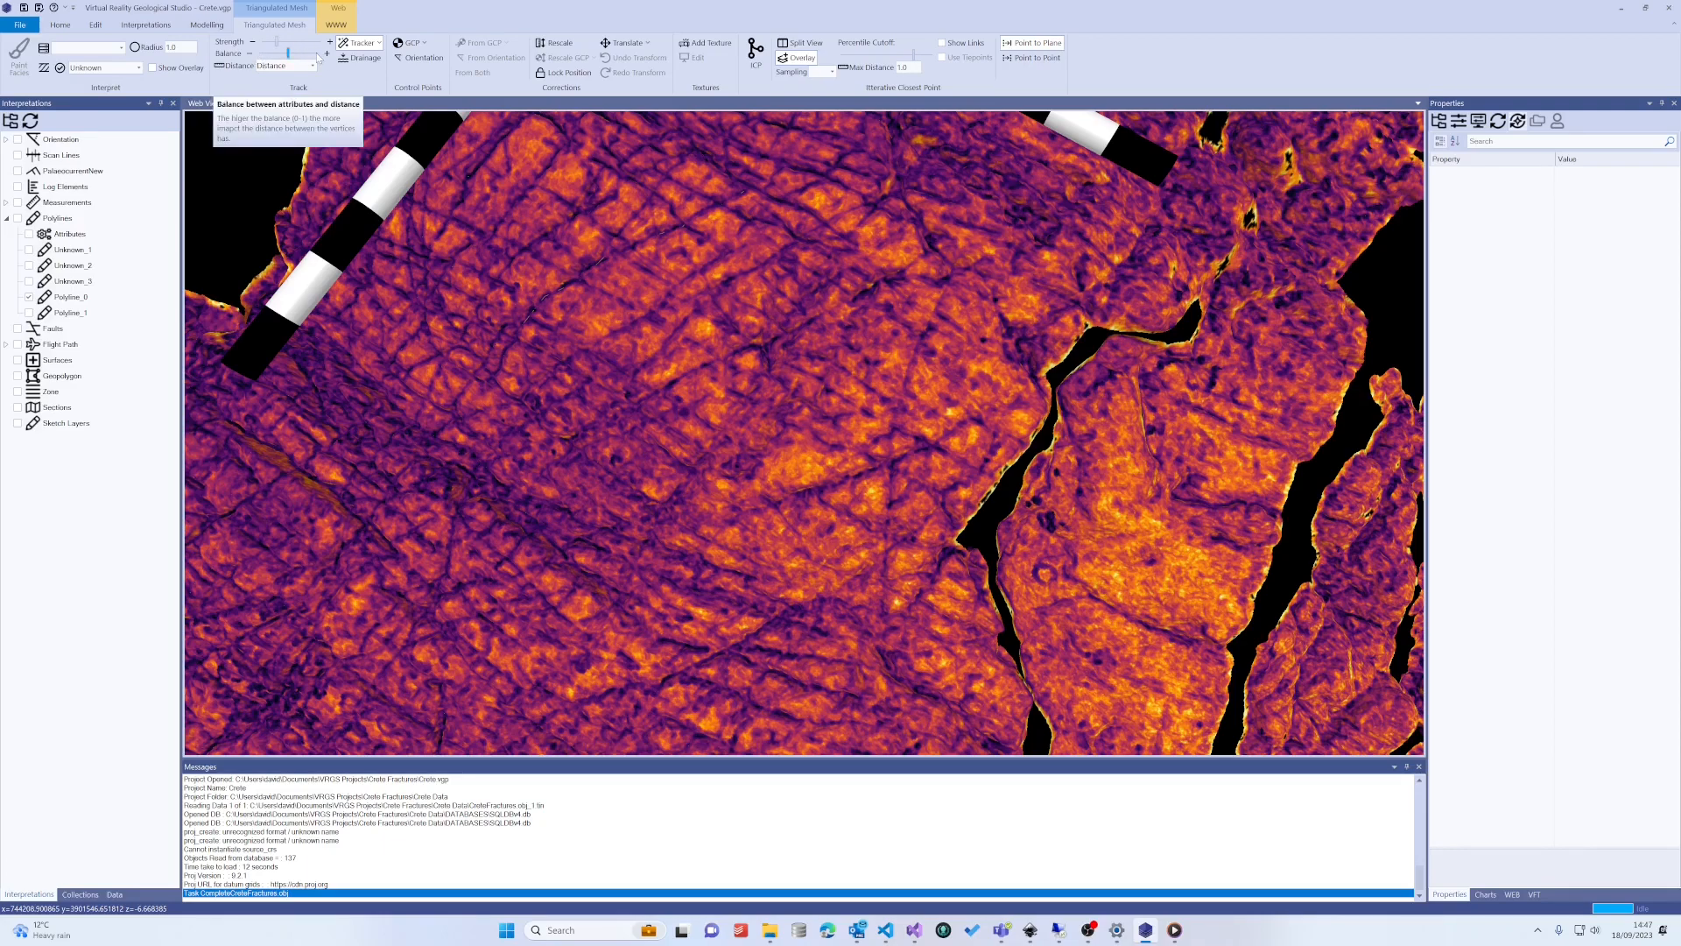
drag(288, 55, 261, 56)
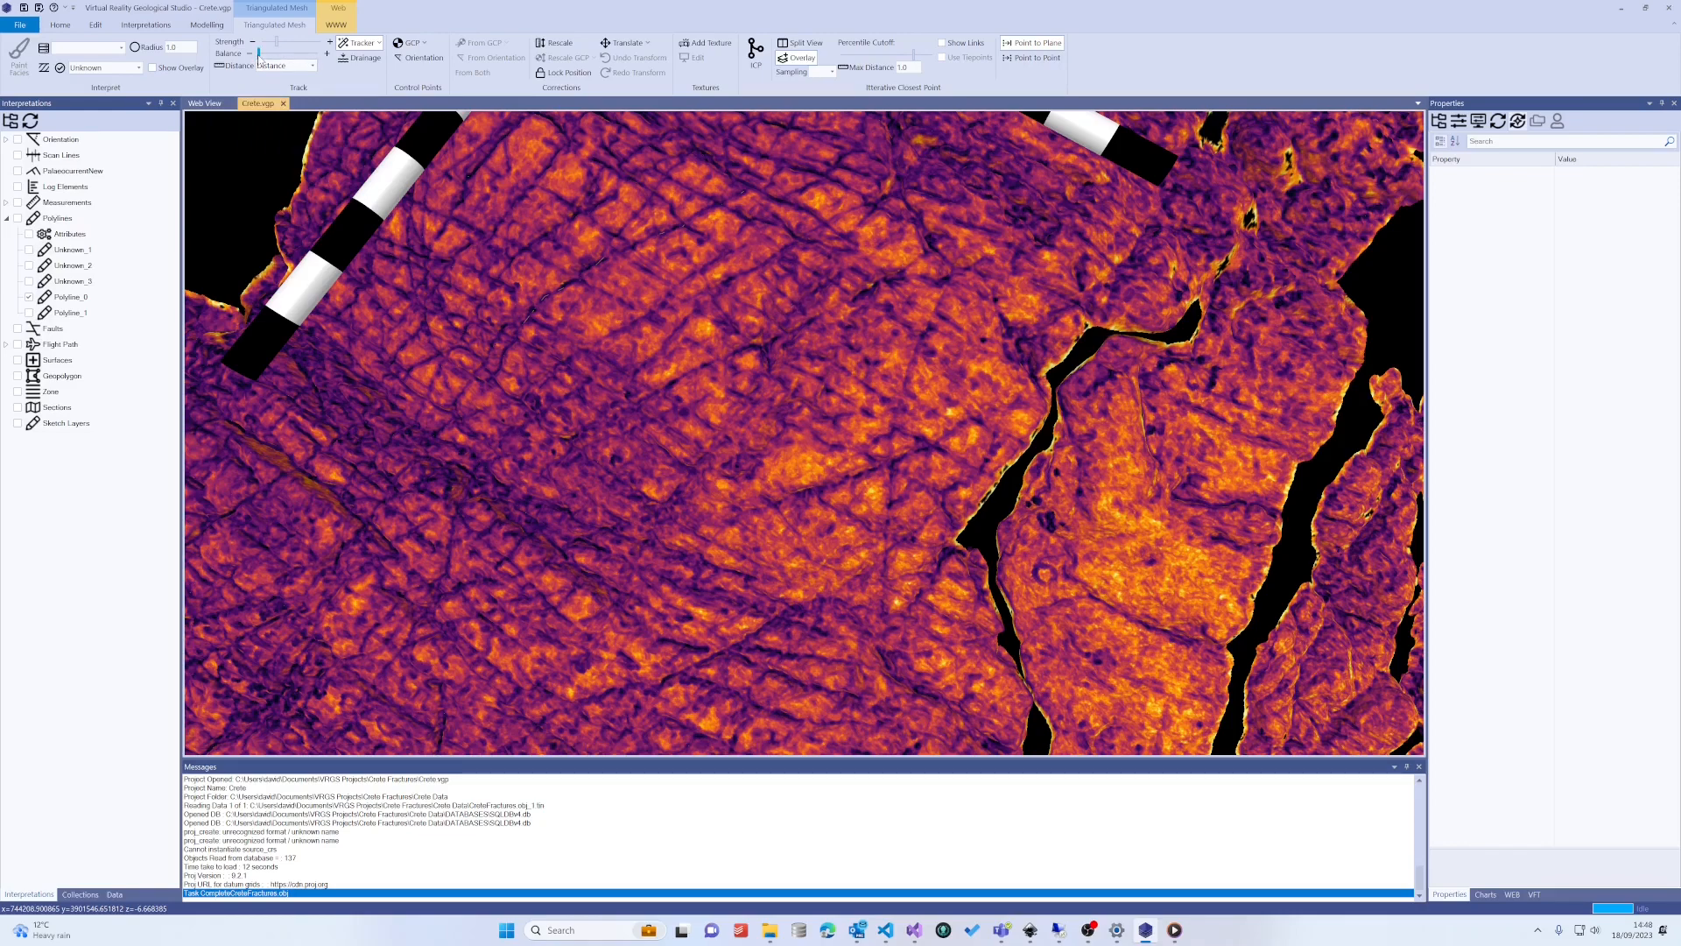
Try a Track Minimum trace across the mesh with Balance raised to its maximum, then cancel it
drag(259, 58, 327, 56)
click(377, 42)
click(376, 74)
click(800, 601)
key(Escape)
Try tracing a fracture with Balance reduced to around mid-range, then cancel the trace
drag(317, 52, 287, 58)
click(473, 469)
key(Escape)
Try tracing a fracture with Balance at its minimum, then cancel the trace
drag(286, 56, 260, 59)
click(481, 464)
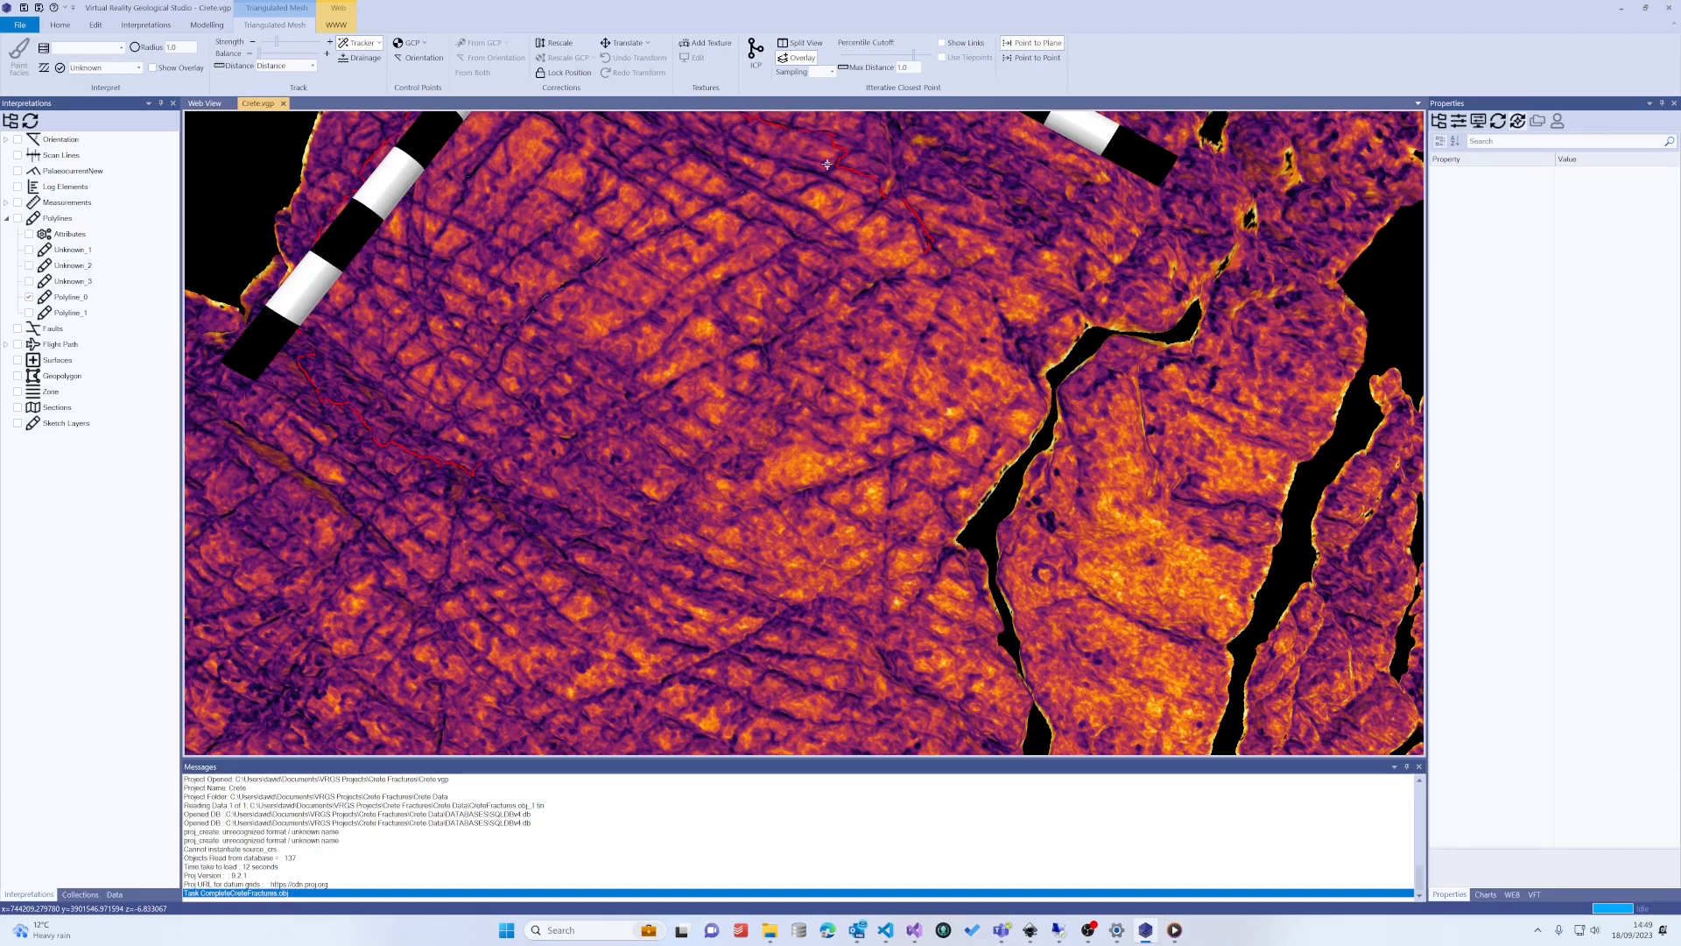
key(Escape)
Set the tracker's Balance back near mid-range and trace the long fracture across the middle of the mesh as a polyline
drag(266, 53, 282, 53)
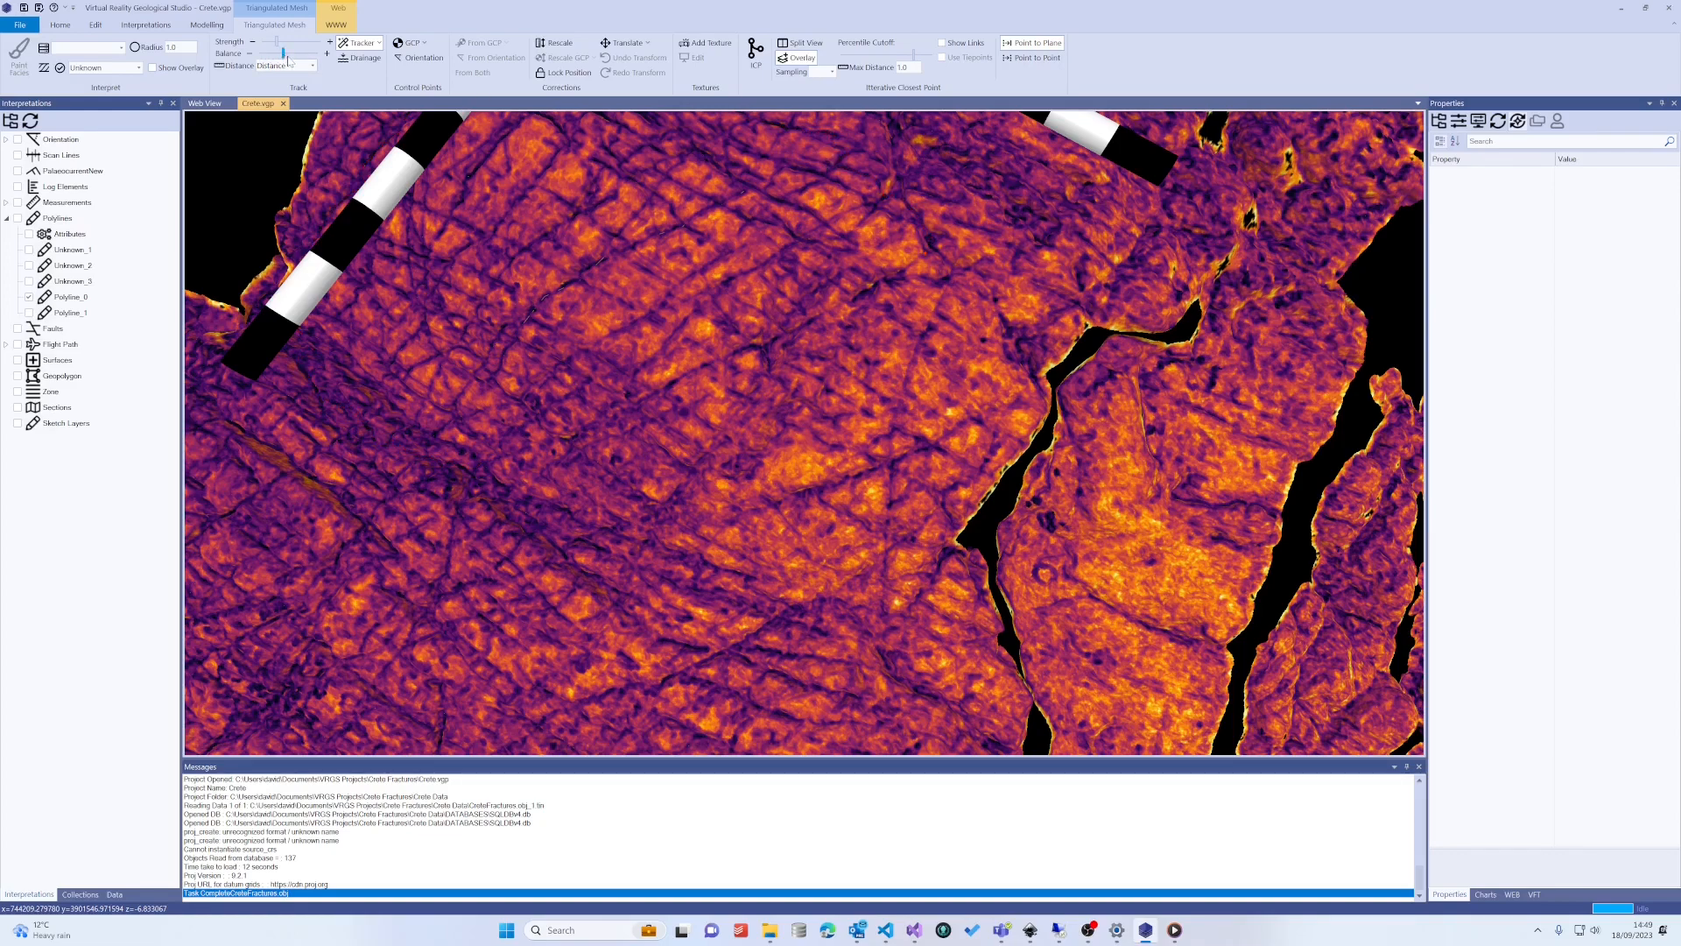
click(565, 440)
key(Escape)
Select the newest fracture polyline and examine its course along the mesh surface at close range
drag(660, 423, 697, 174)
scroll(661, 339, up, 6)
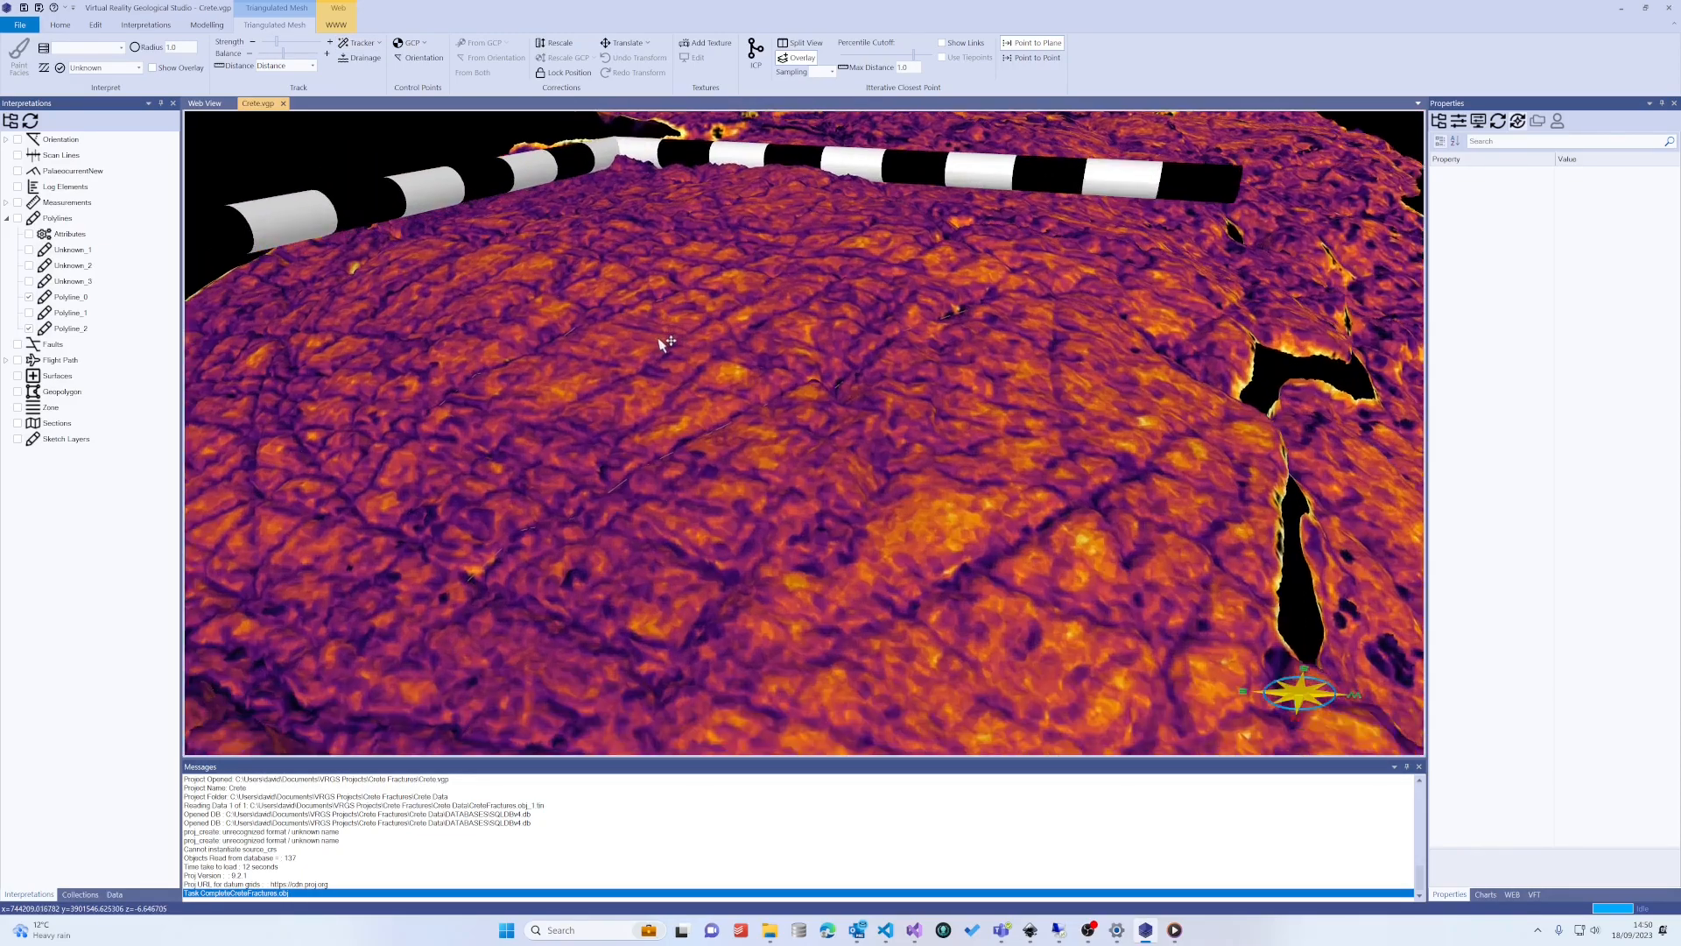
scroll(685, 363, up, 5)
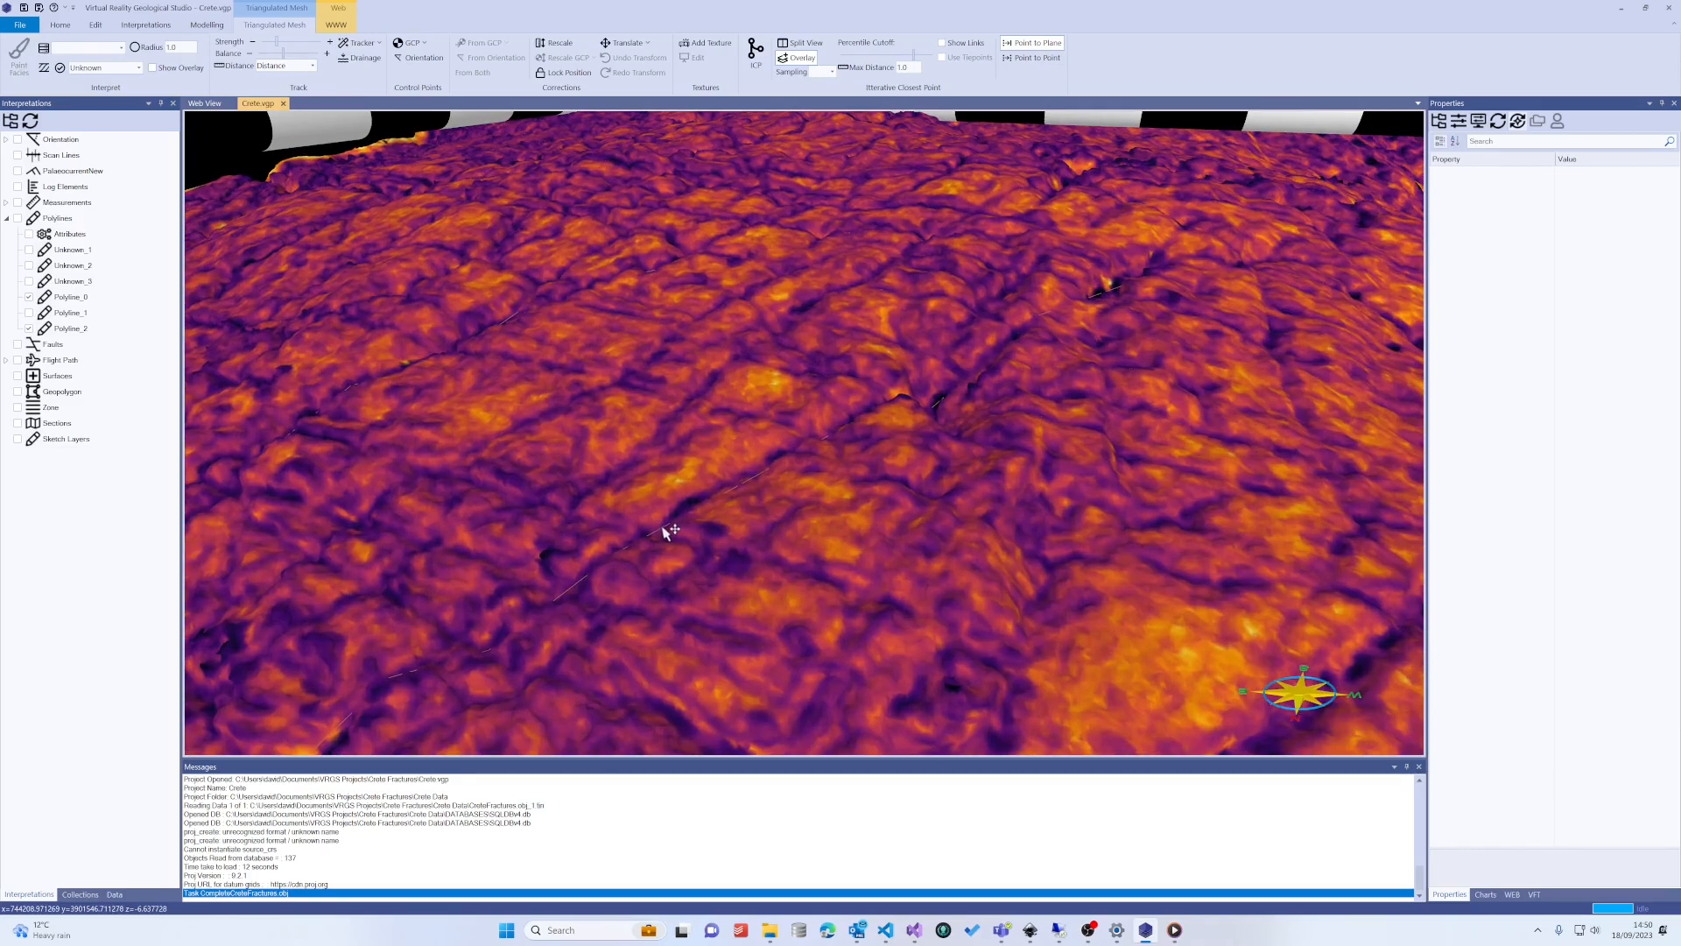
click(665, 530)
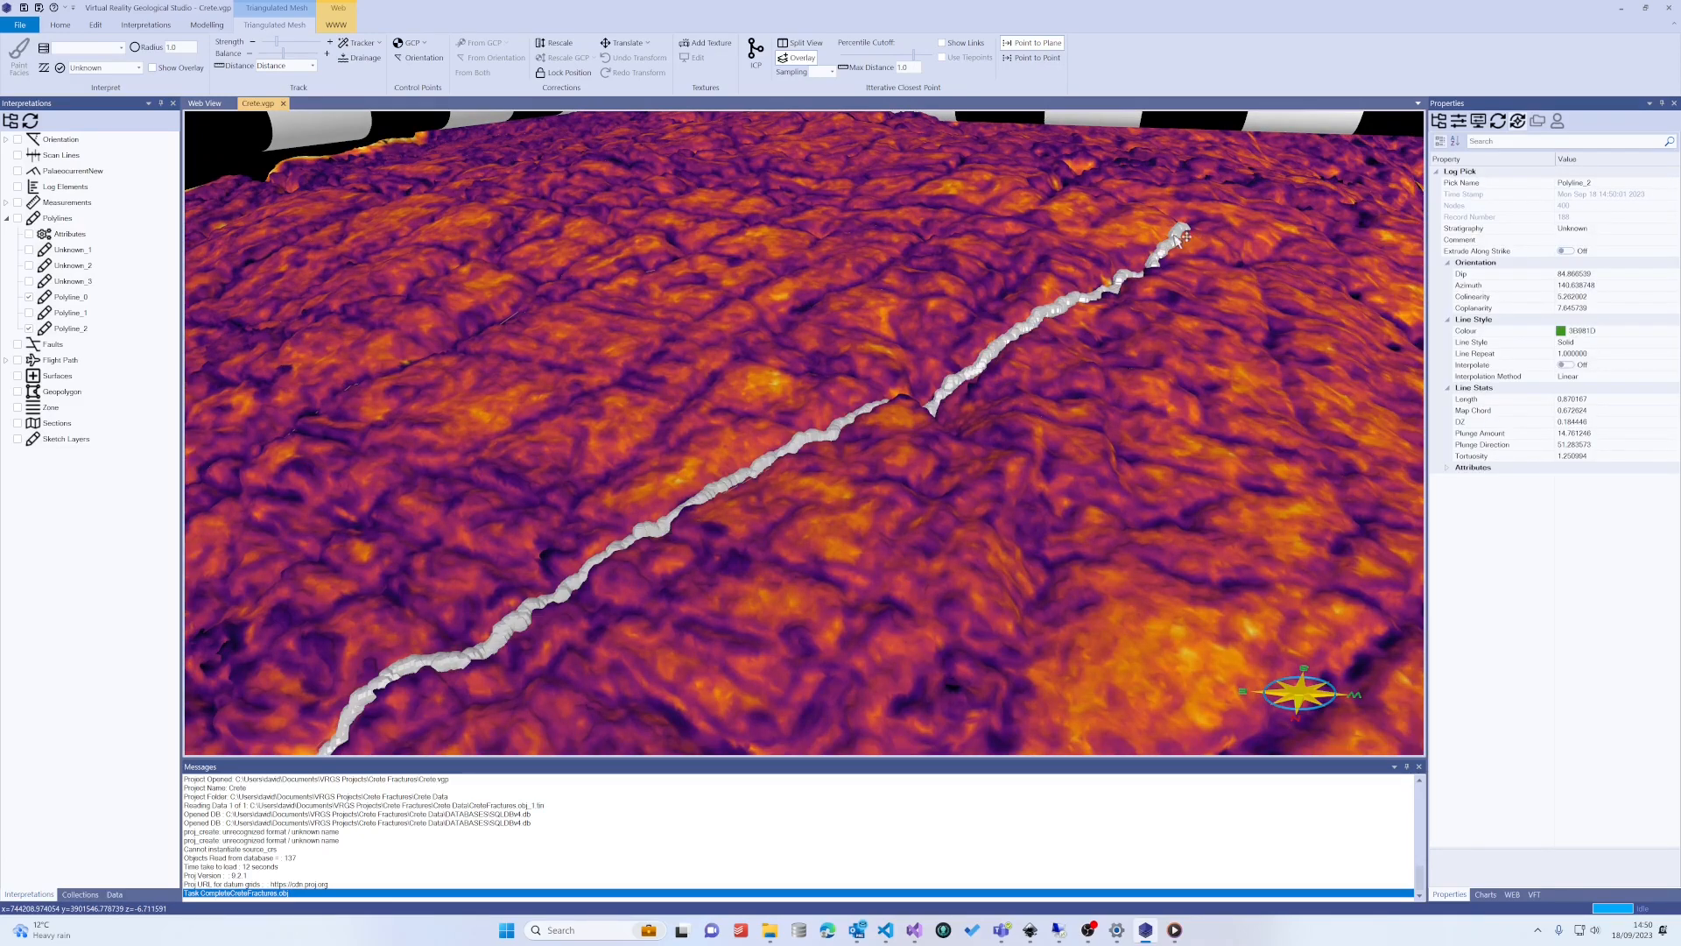
drag(728, 536, 697, 368)
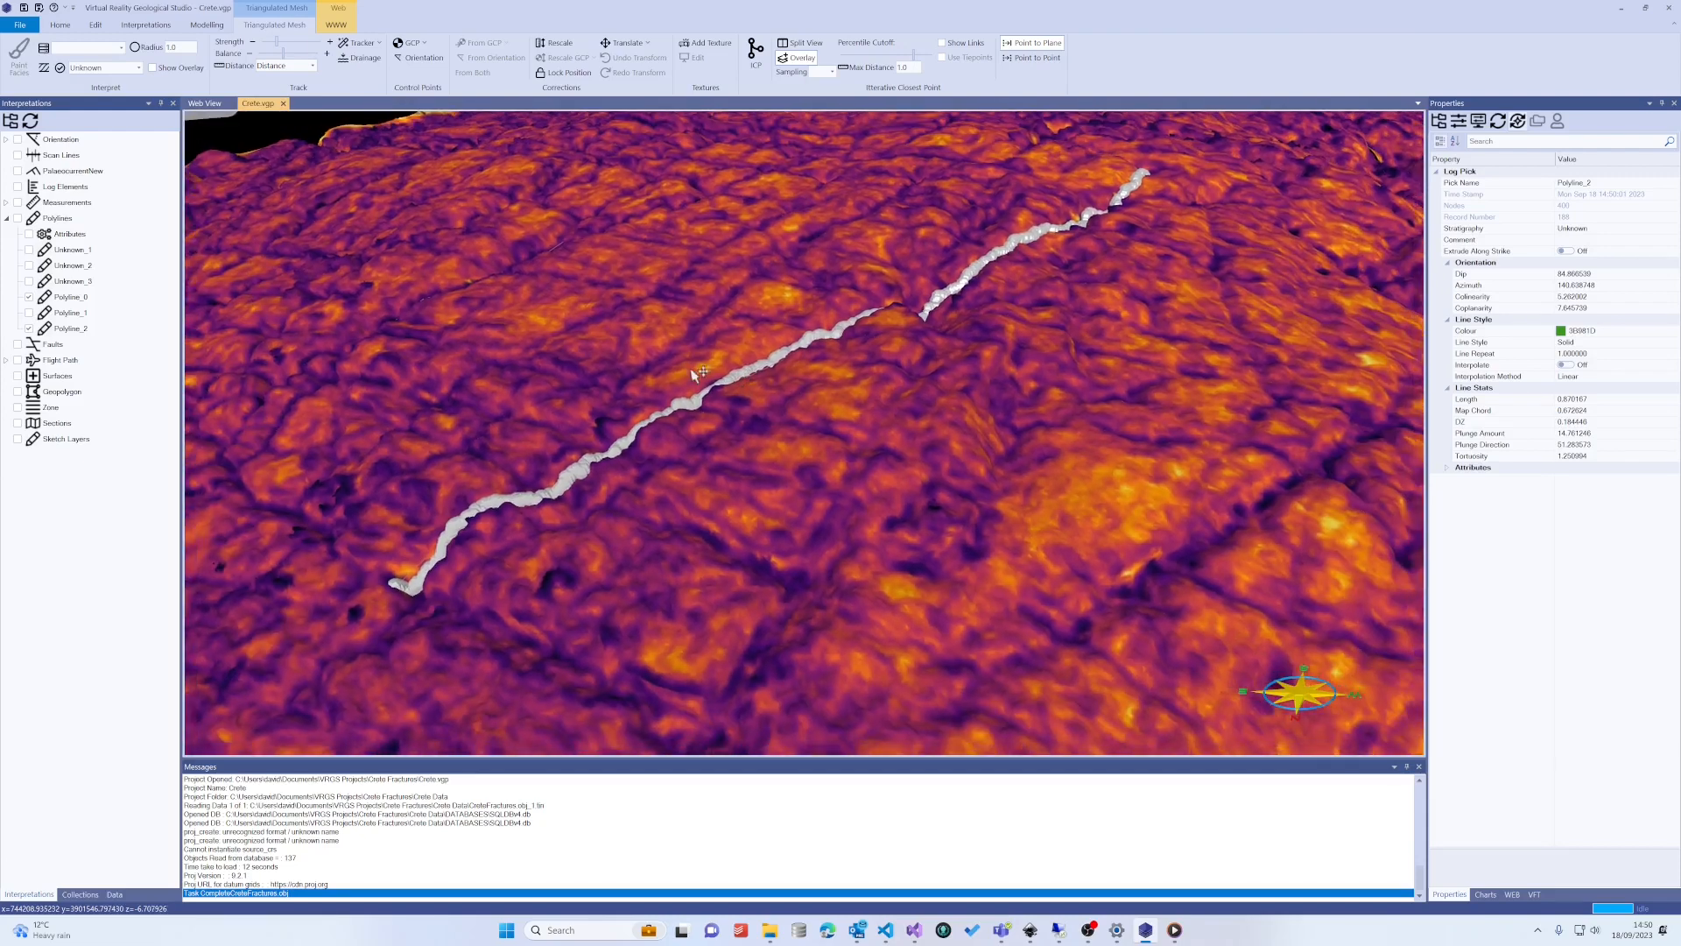
click(59, 329)
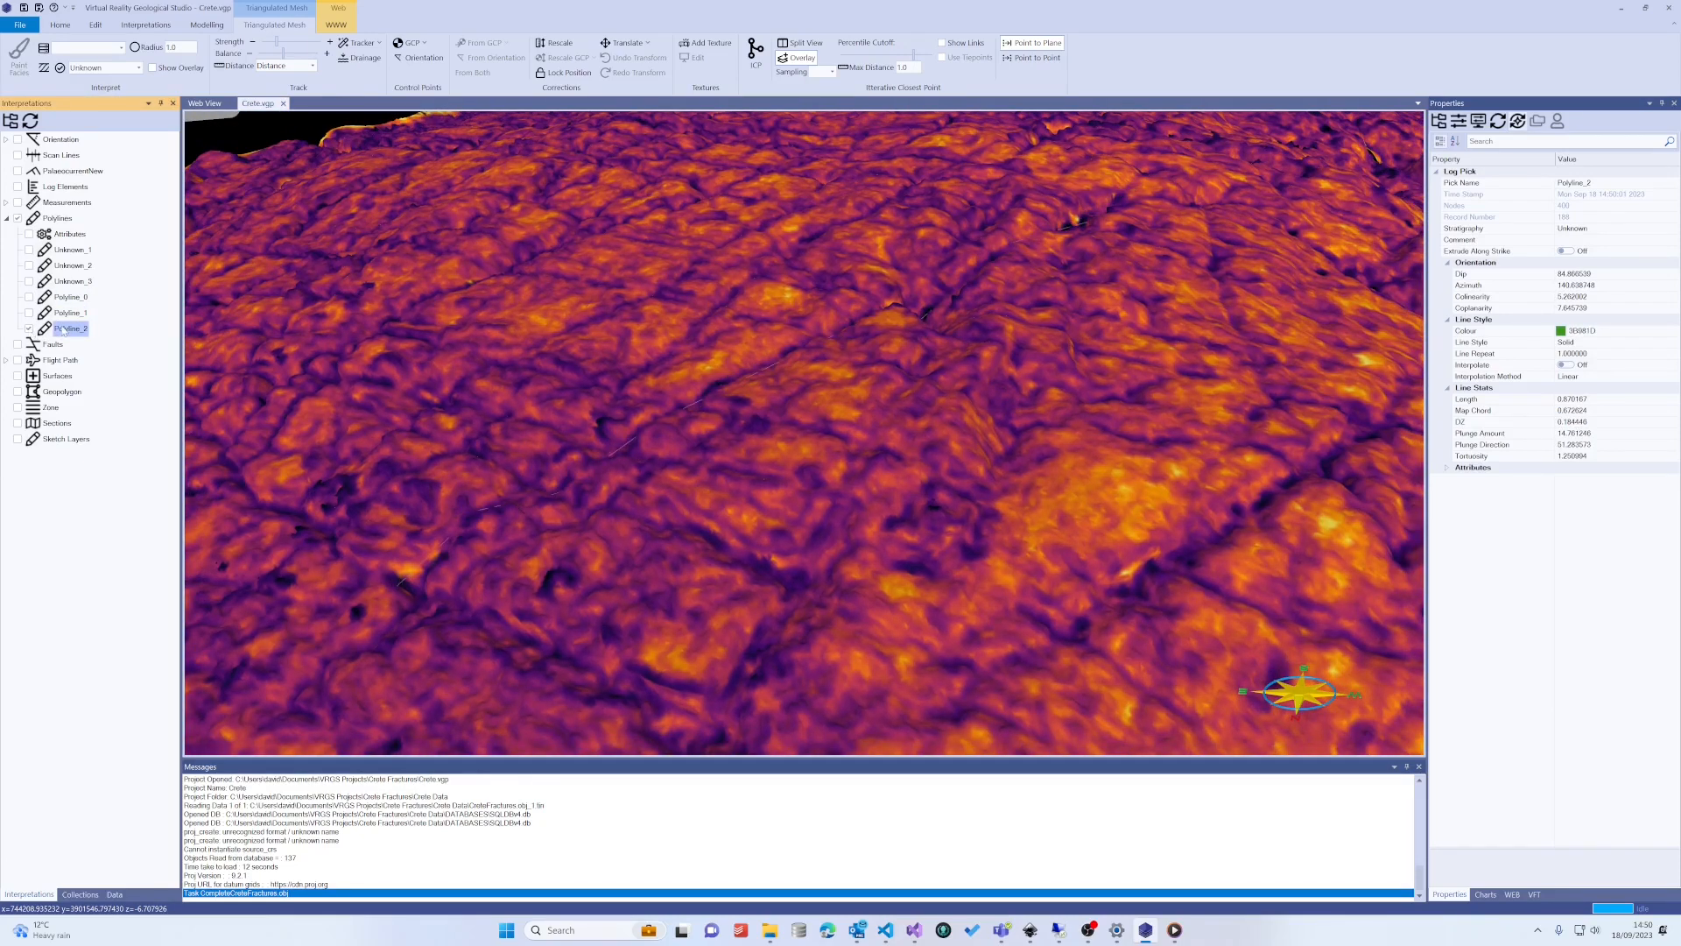
click(623, 450)
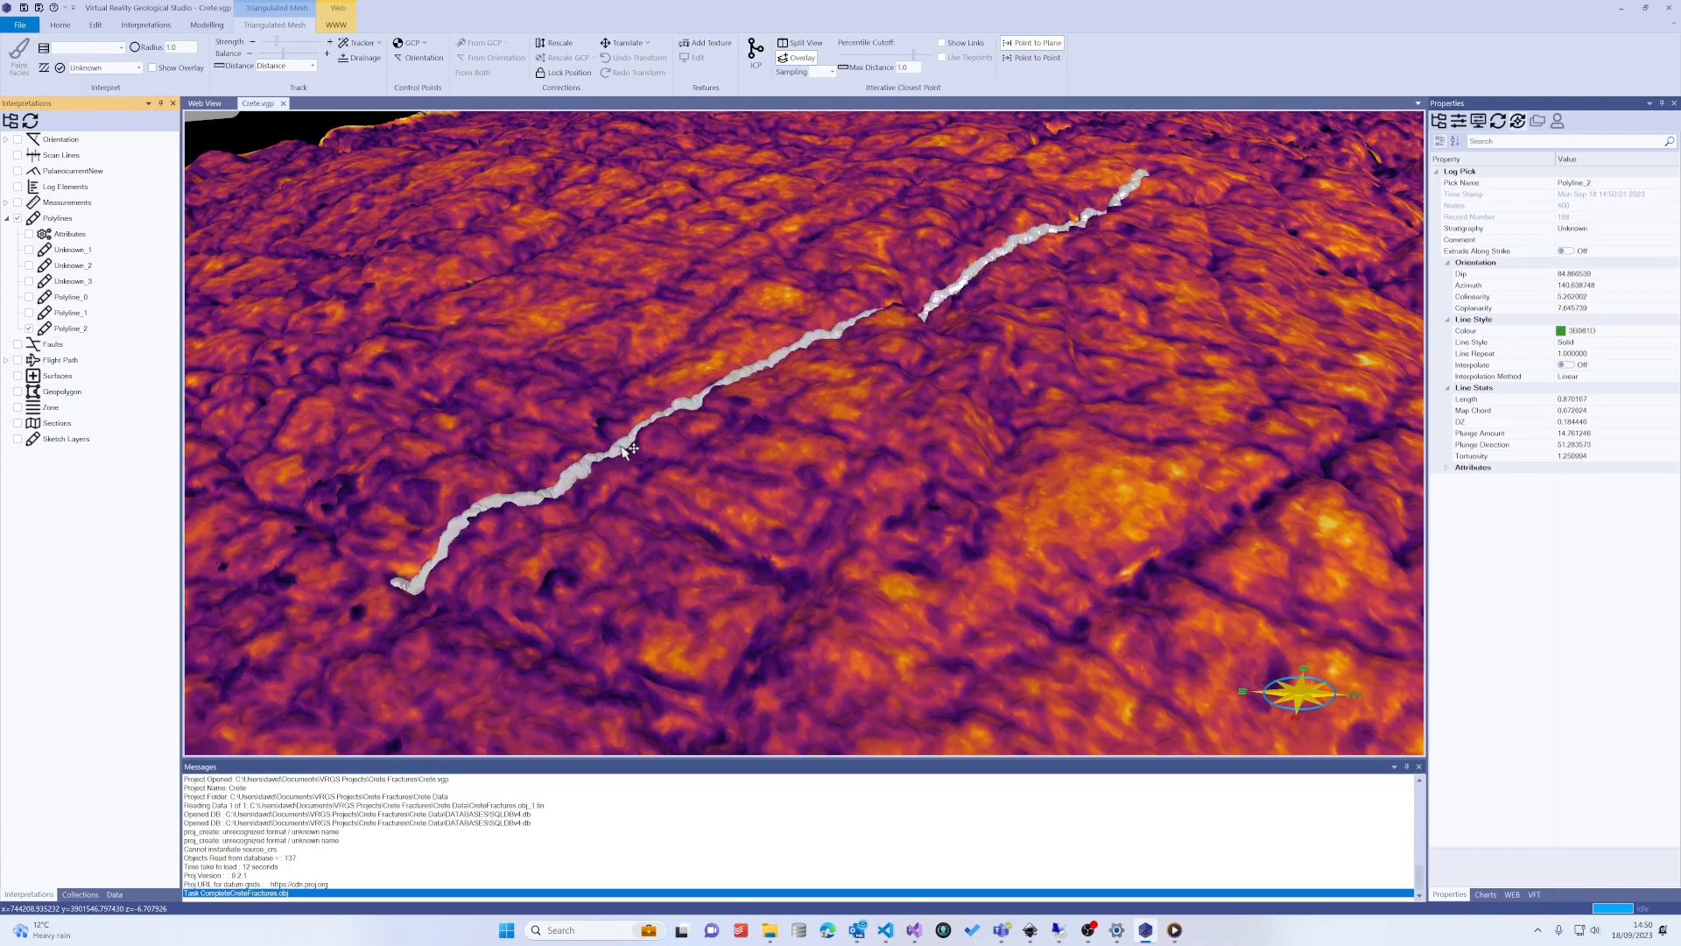
Turn on Show Planes for the whole Polylines group
right_click(75, 330)
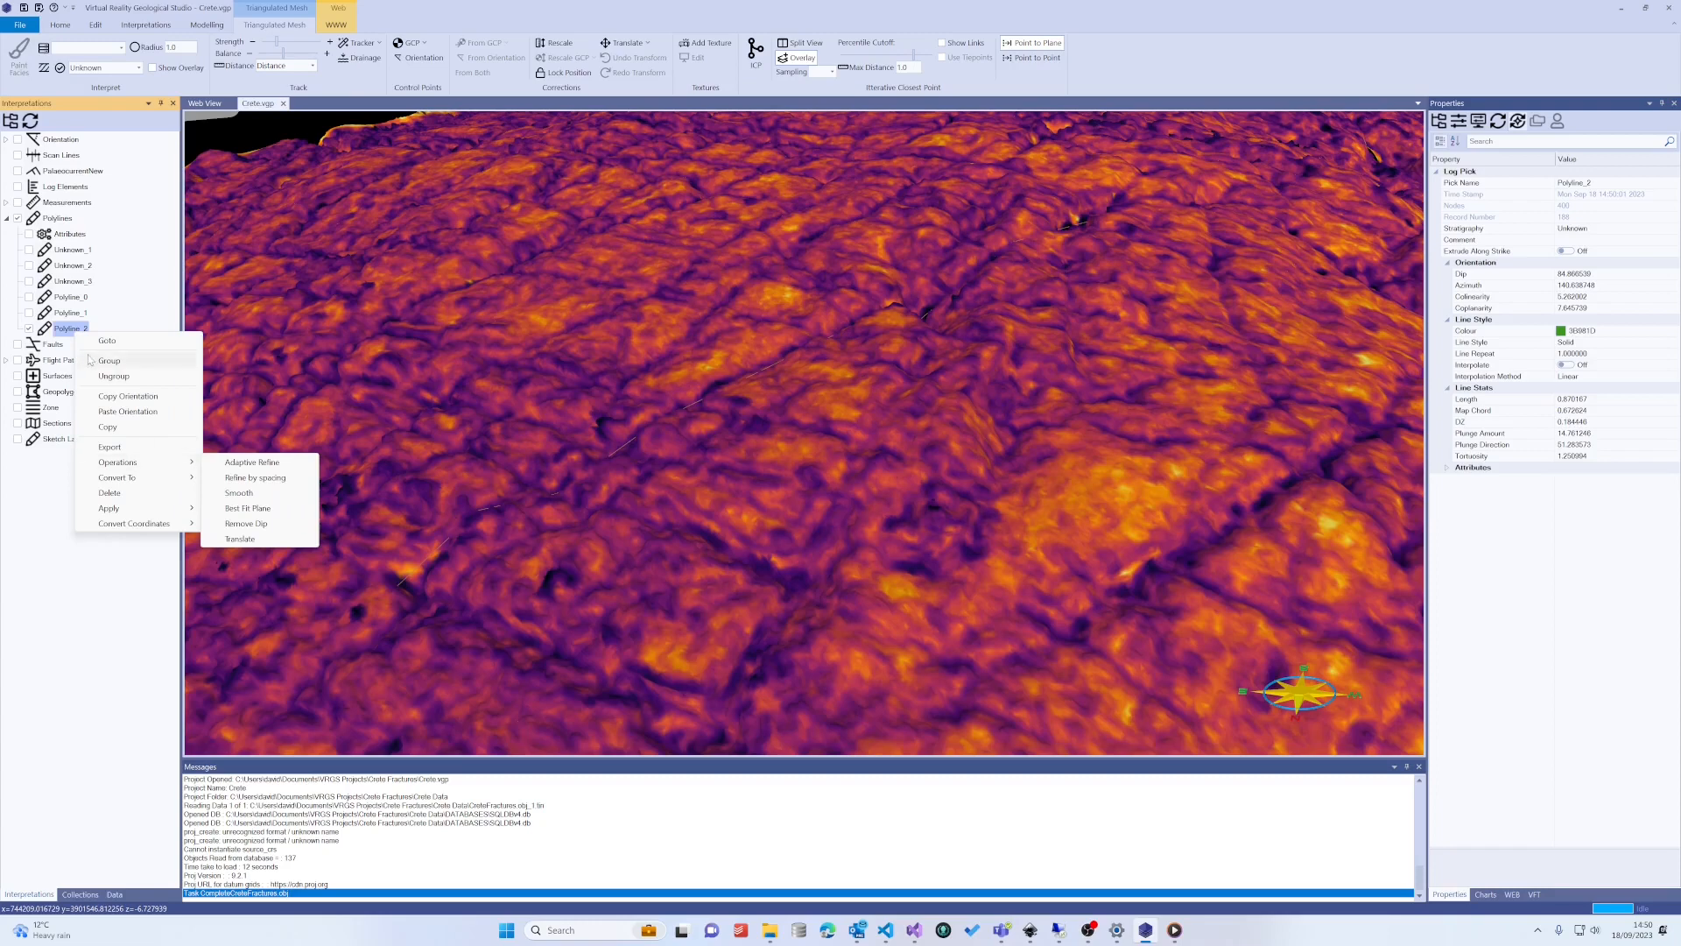
click(56, 218)
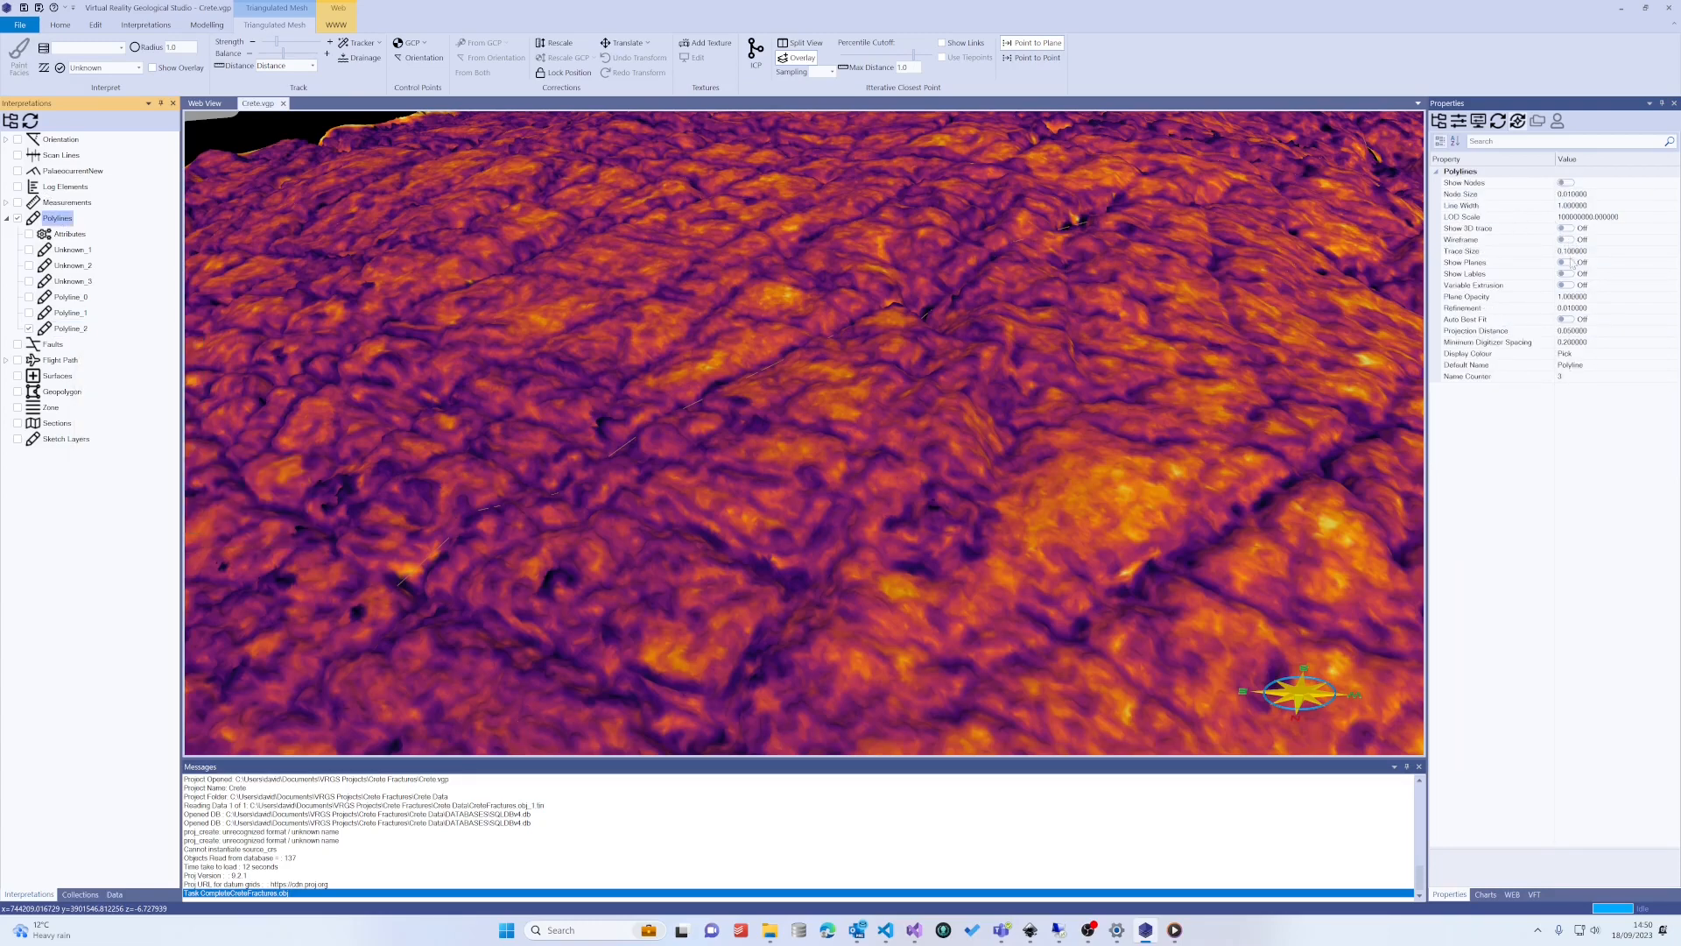
click(1565, 263)
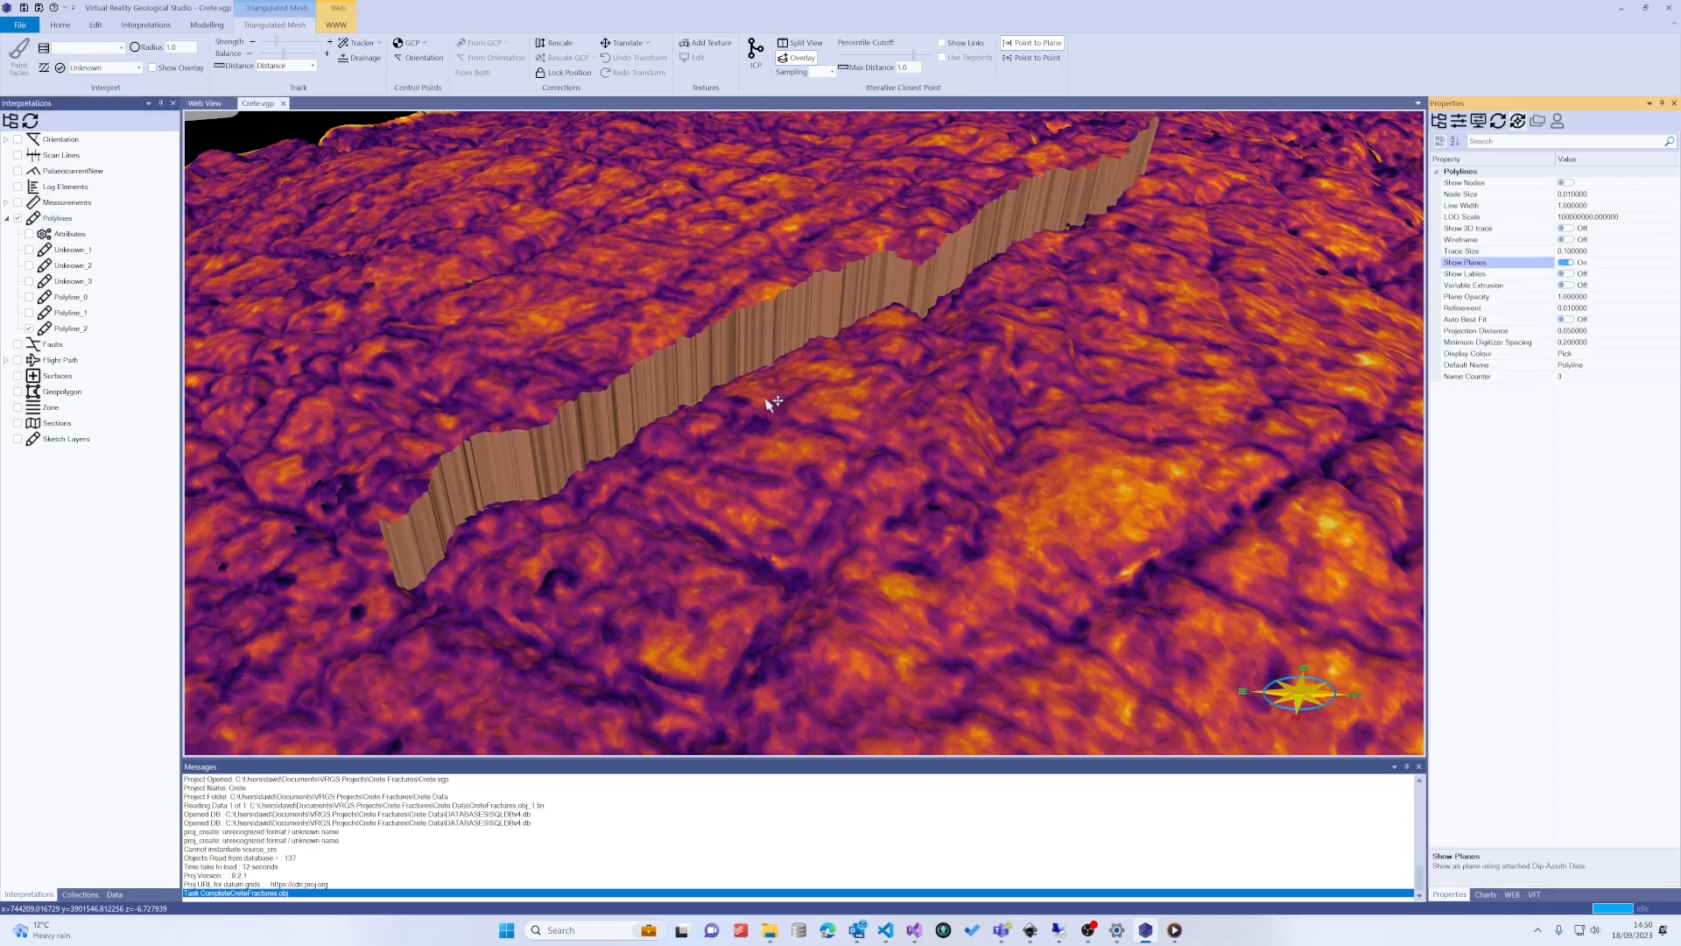
Thin the vertices of Polyline_2 with the Refine by spacing operation
click(71, 329)
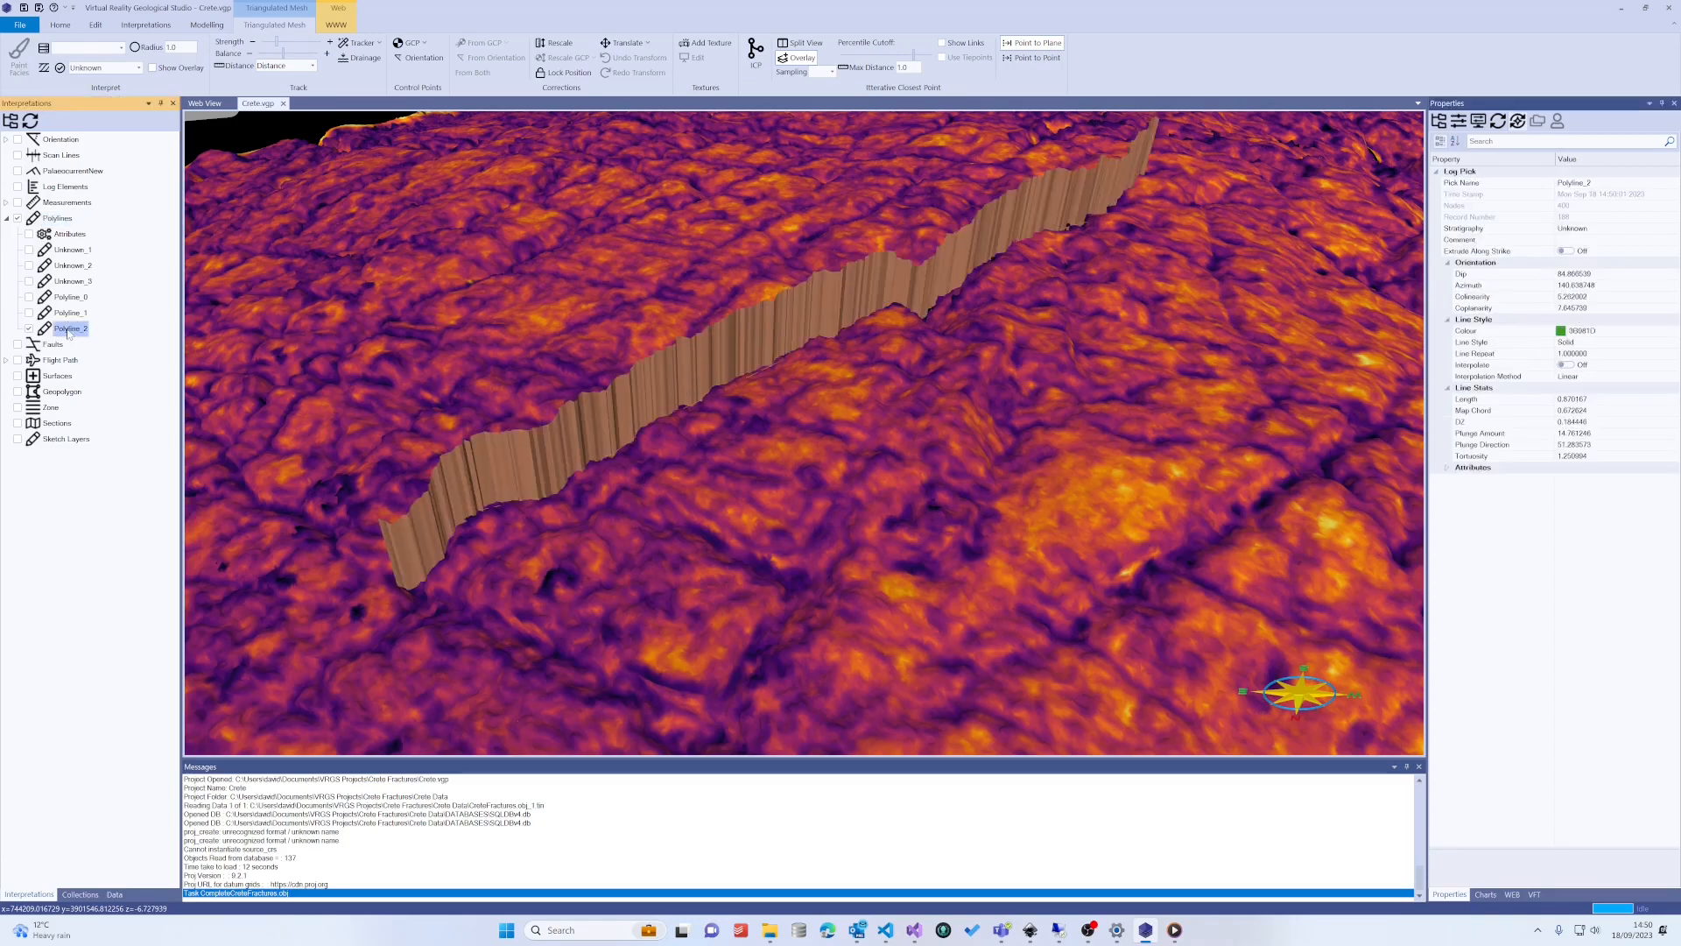
right_click(70, 330)
mouse_move(118, 459)
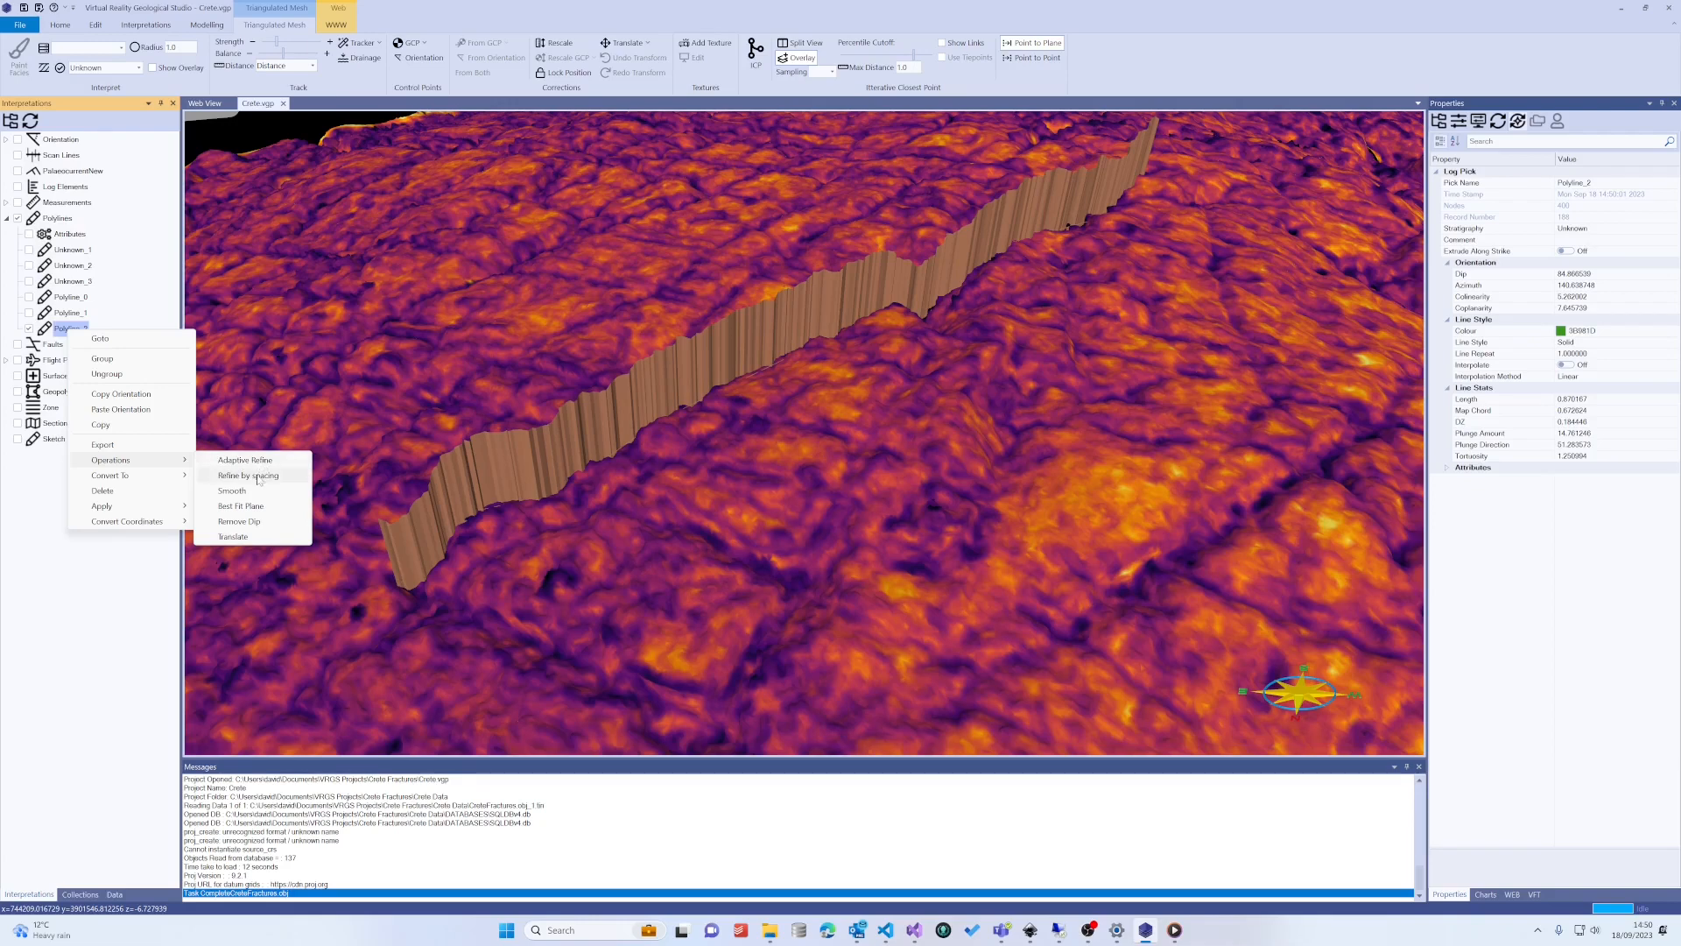
click(259, 476)
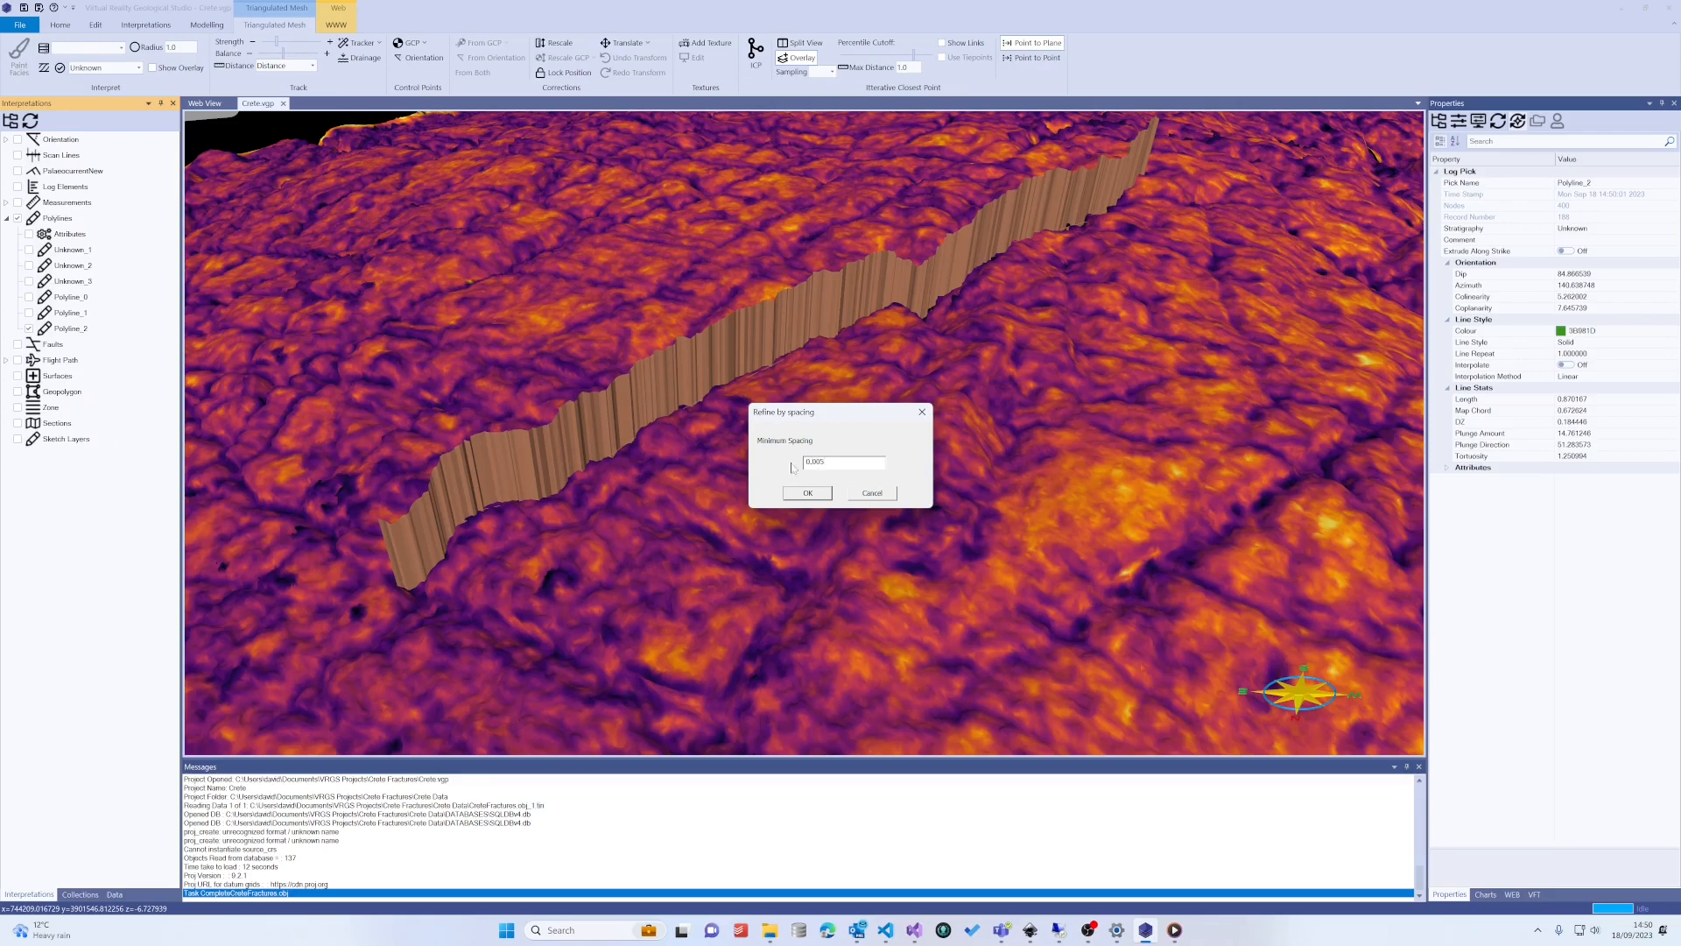
click(817, 498)
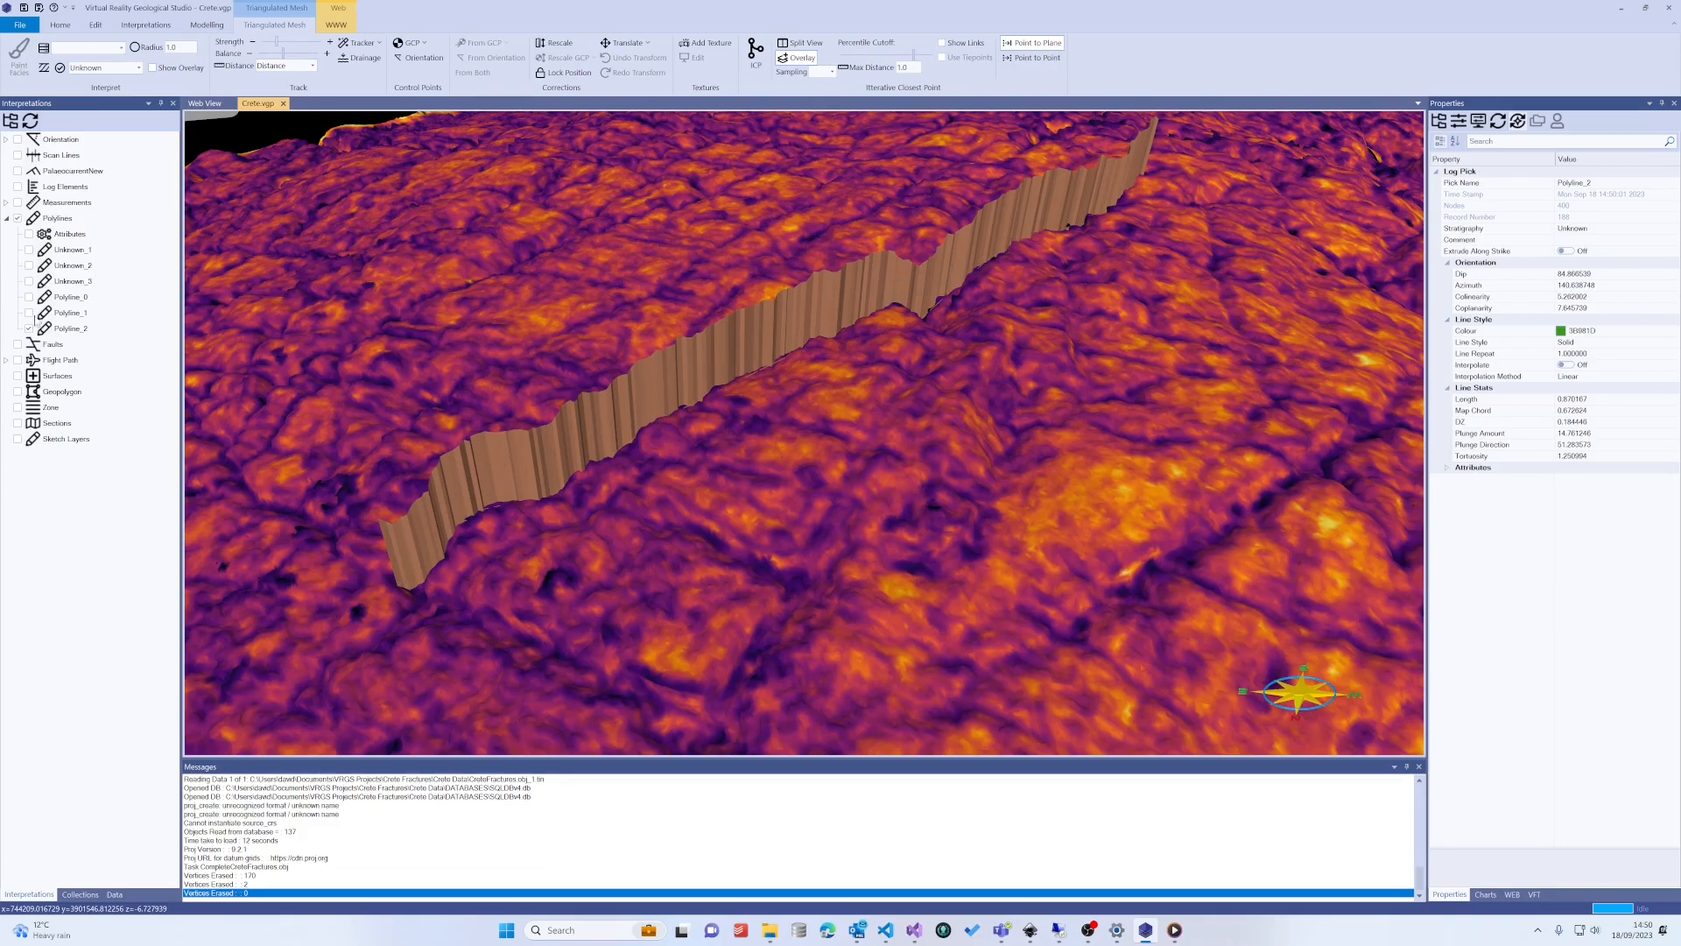
Thin Polyline_2 further by applying Refine by spacing again with a larger minimum spacing
click(67, 331)
right_click(67, 334)
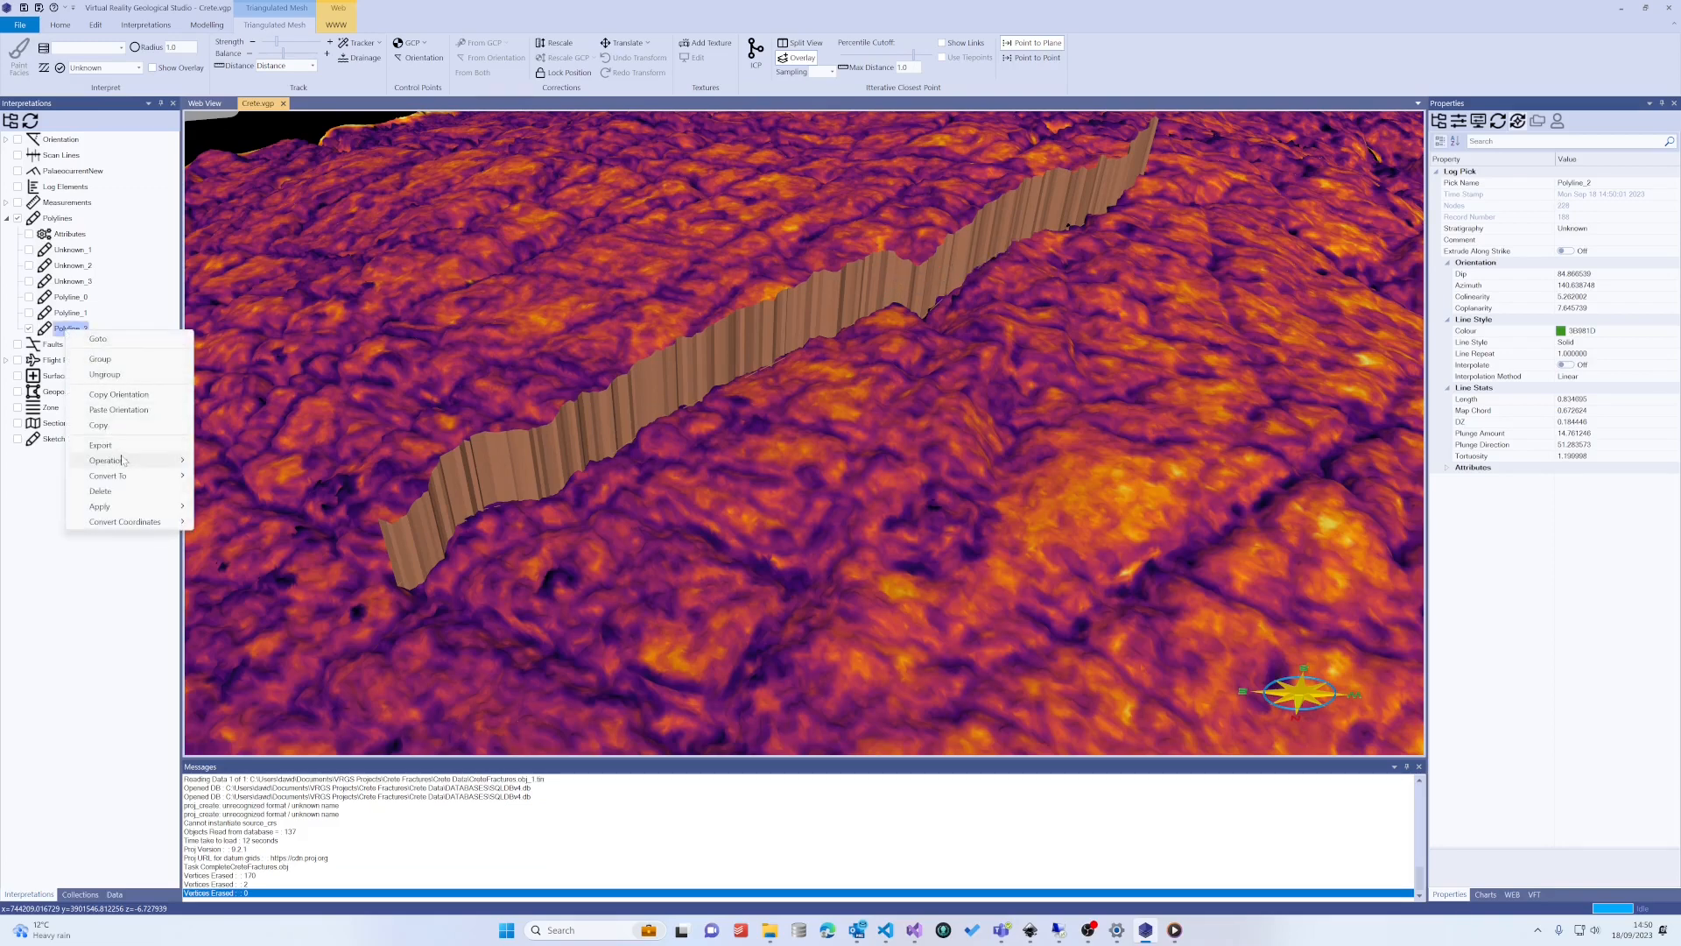
mouse_move(171, 460)
click(236, 476)
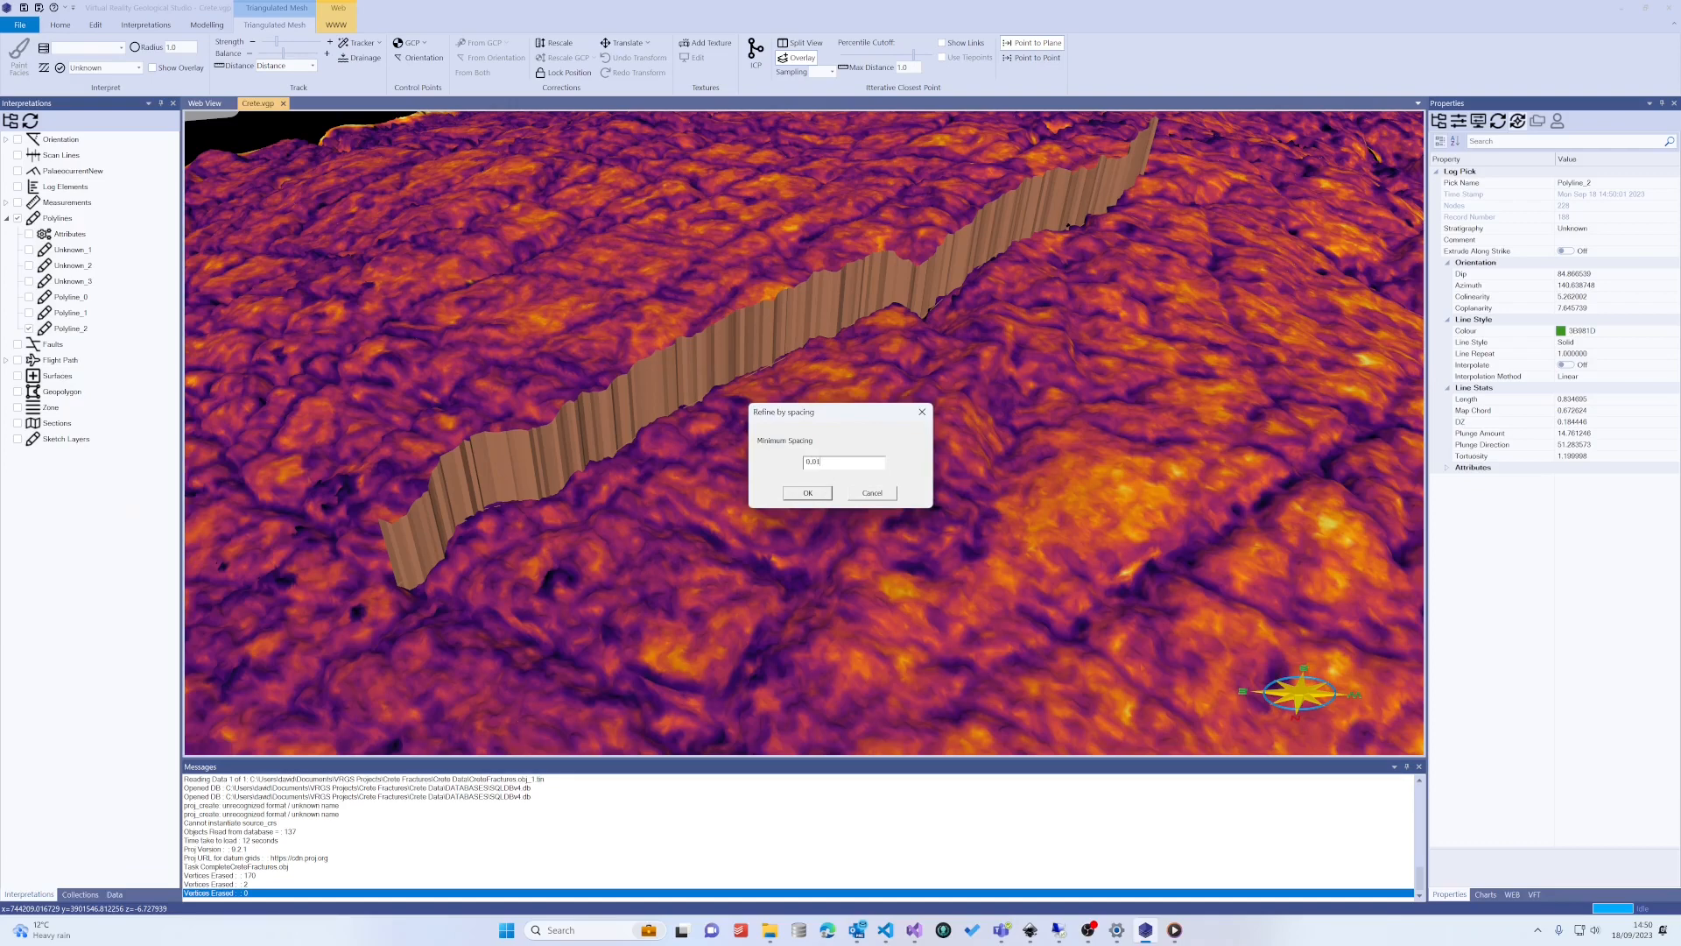
key(Return)
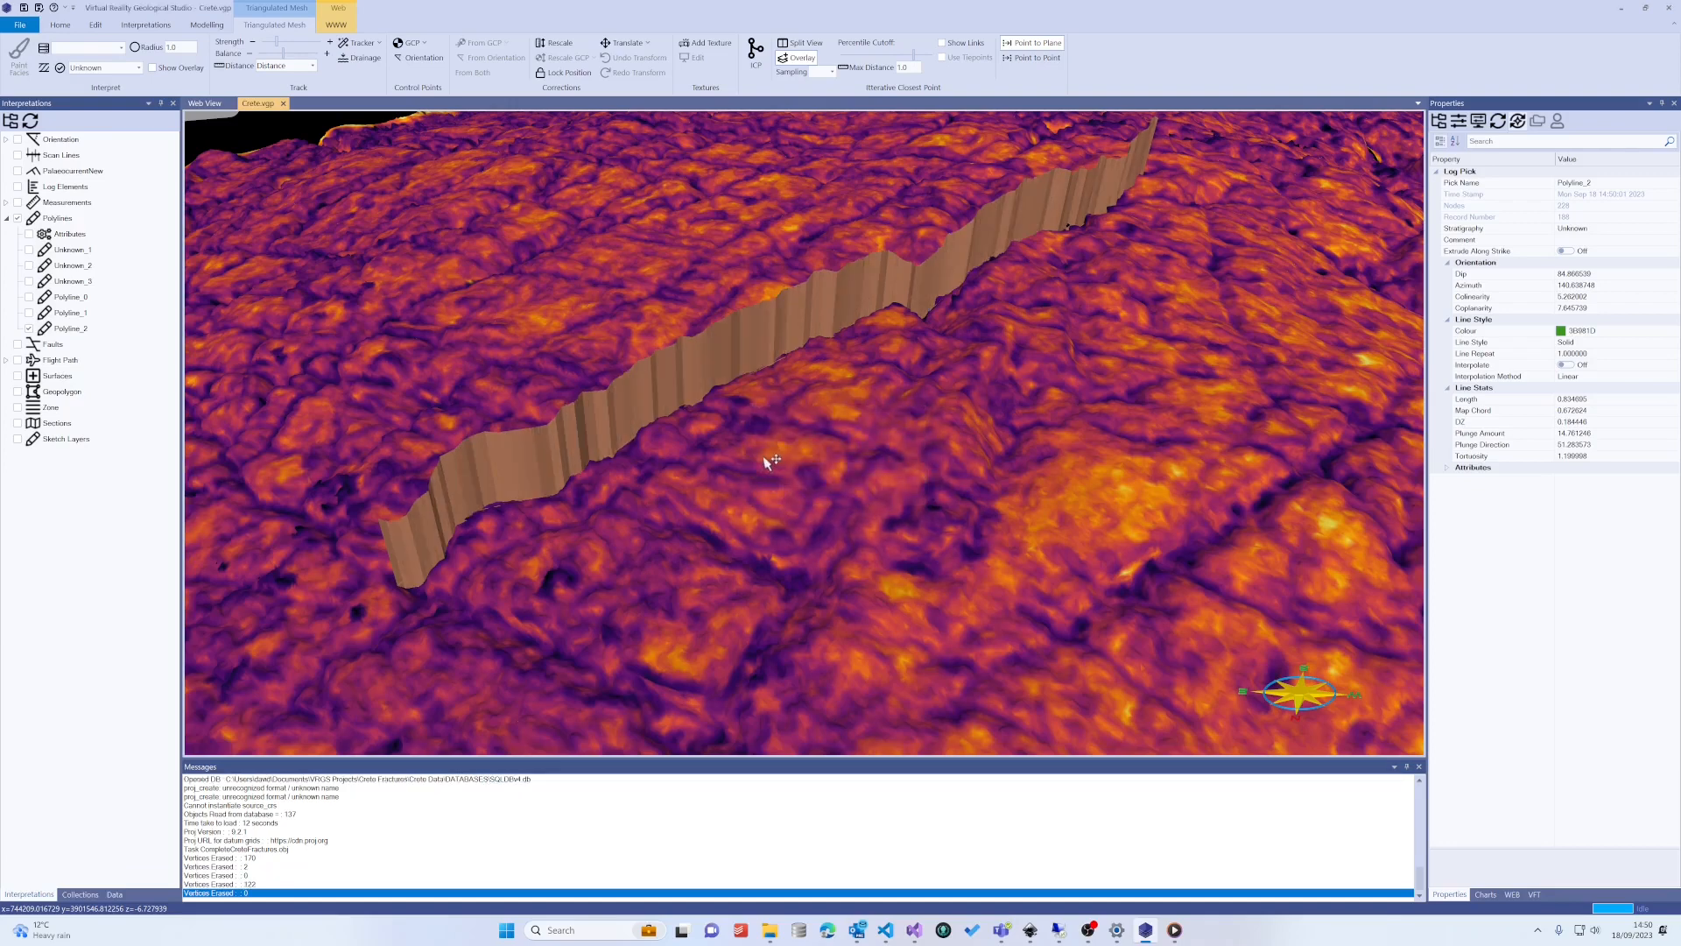
Simplify Polyline_2 with the Adaptive Refine operation, using a cutoff angle of 170
right_click(62, 328)
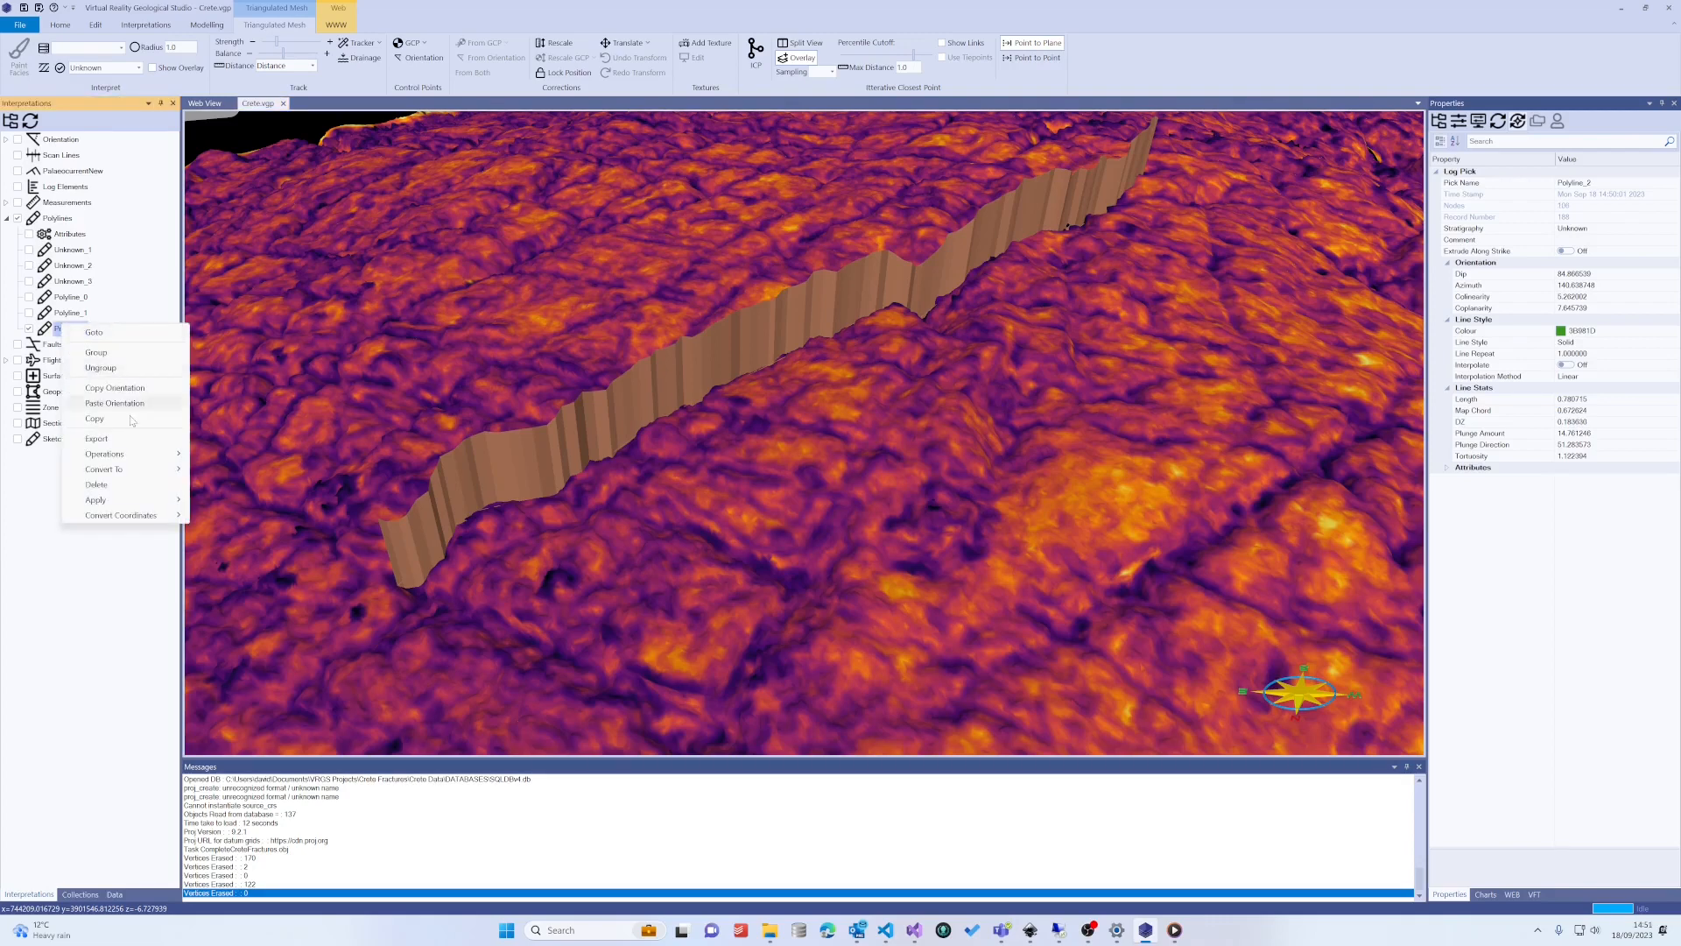
mouse_move(148, 455)
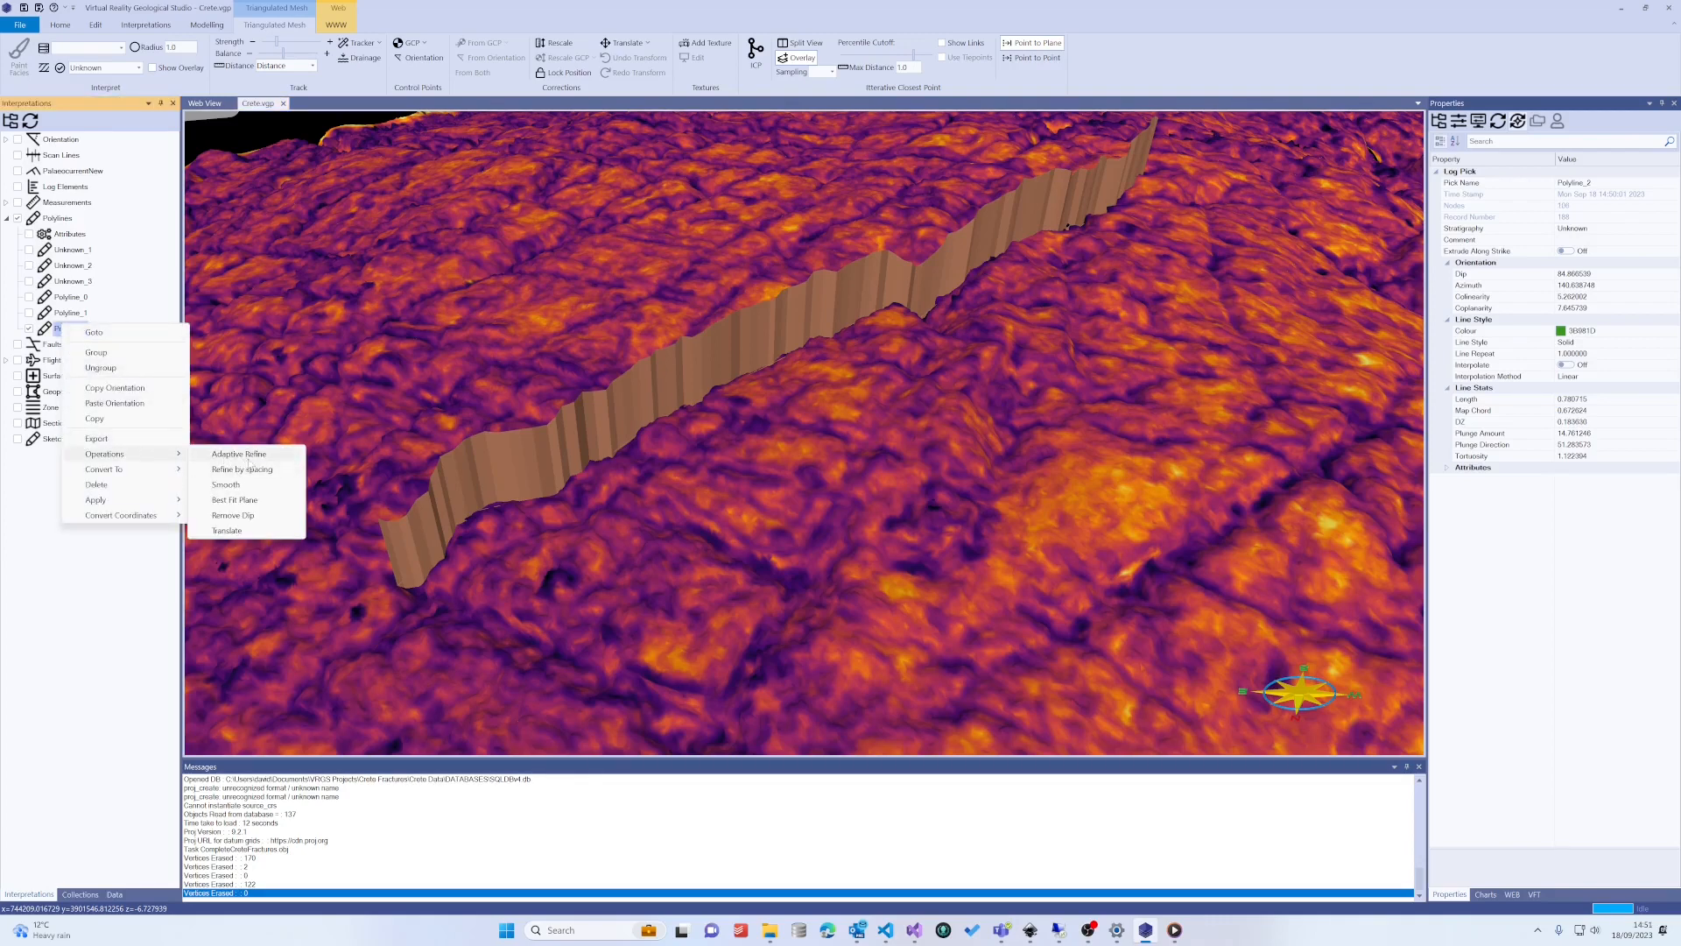
click(229, 455)
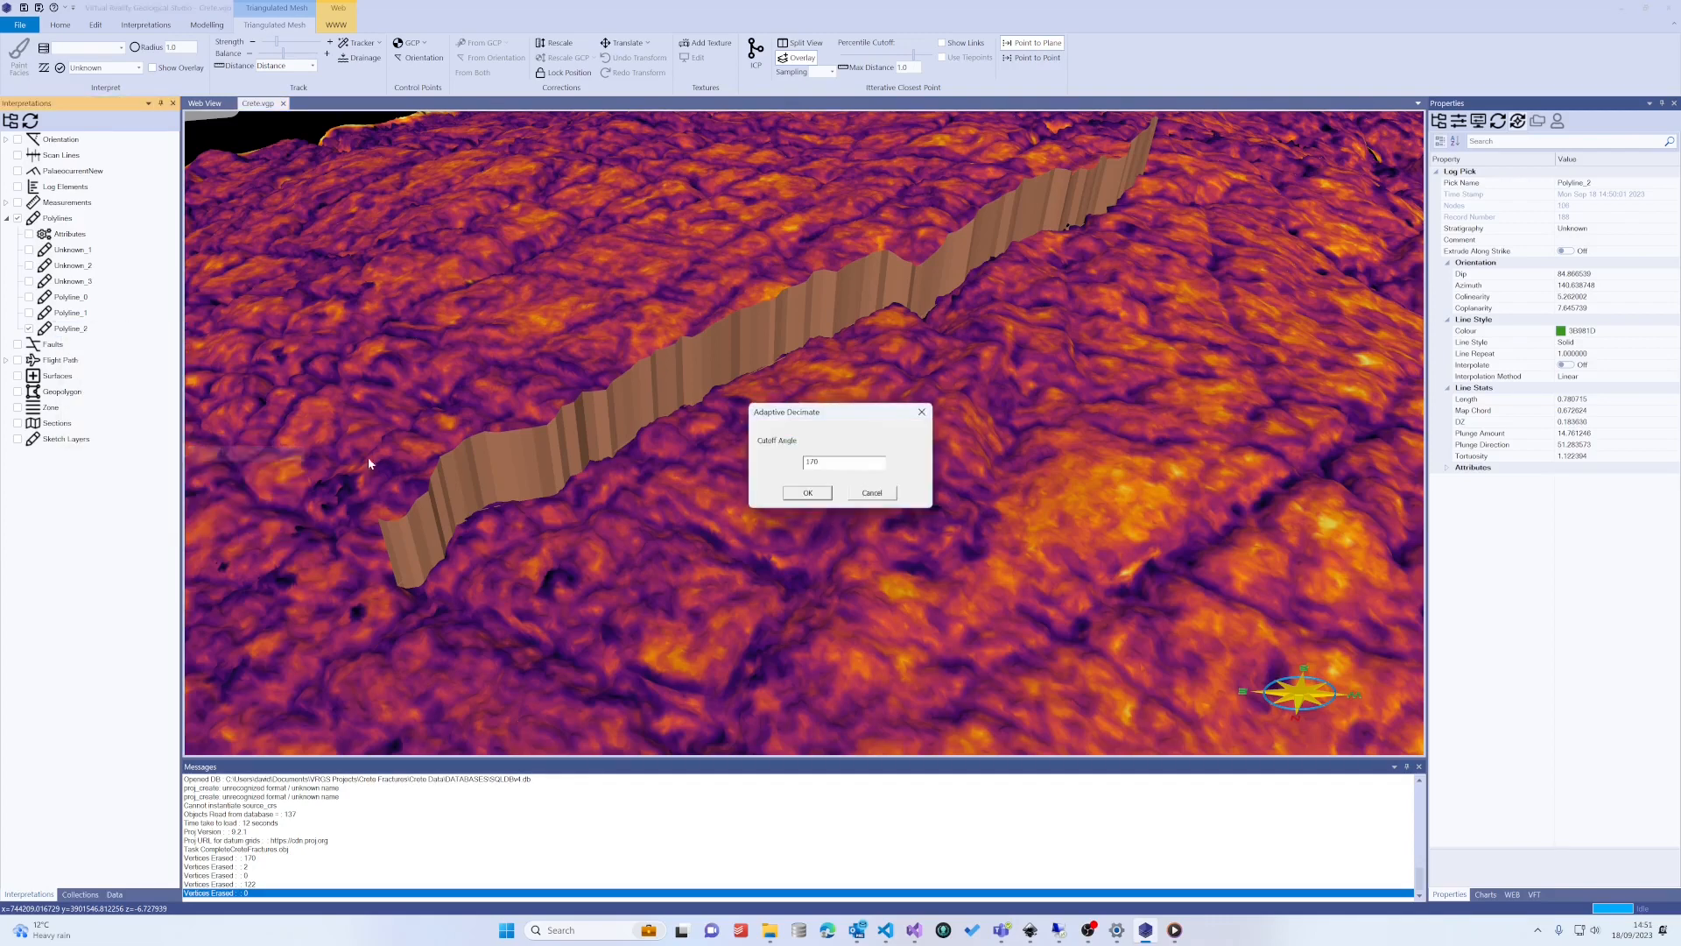
click(808, 493)
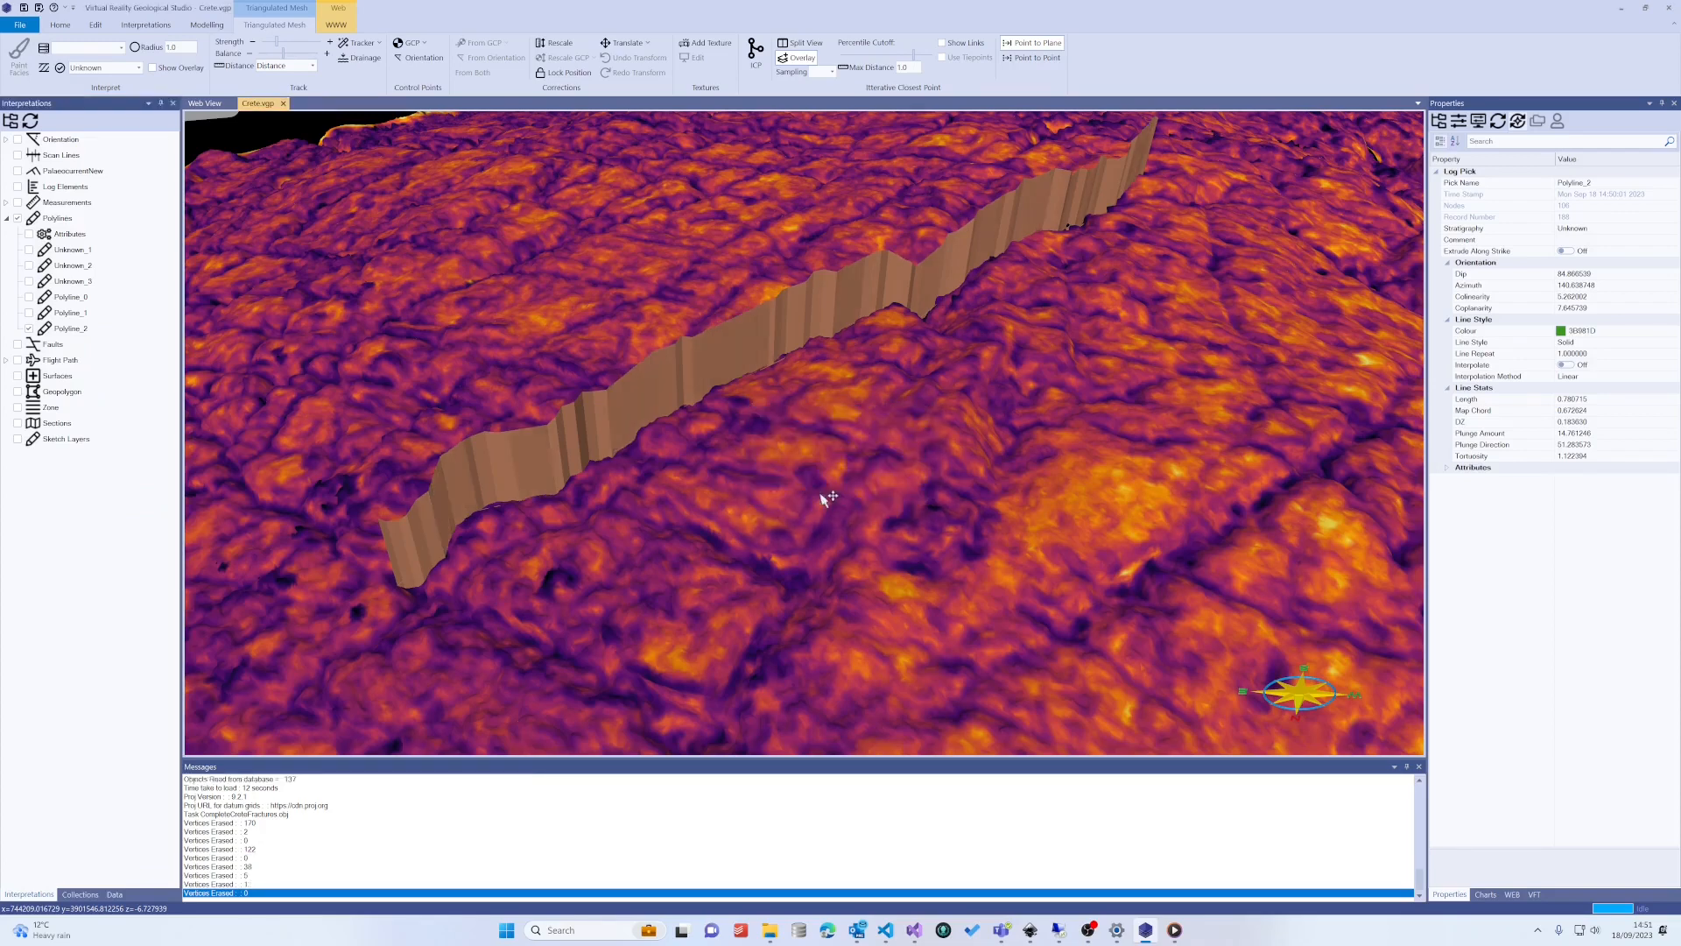
Examine the refined Polyline_2 against the wider mesh, briefly showing Polyline_1 for comparison, and minimise the application window
drag(766, 387, 863, 544)
click(751, 366)
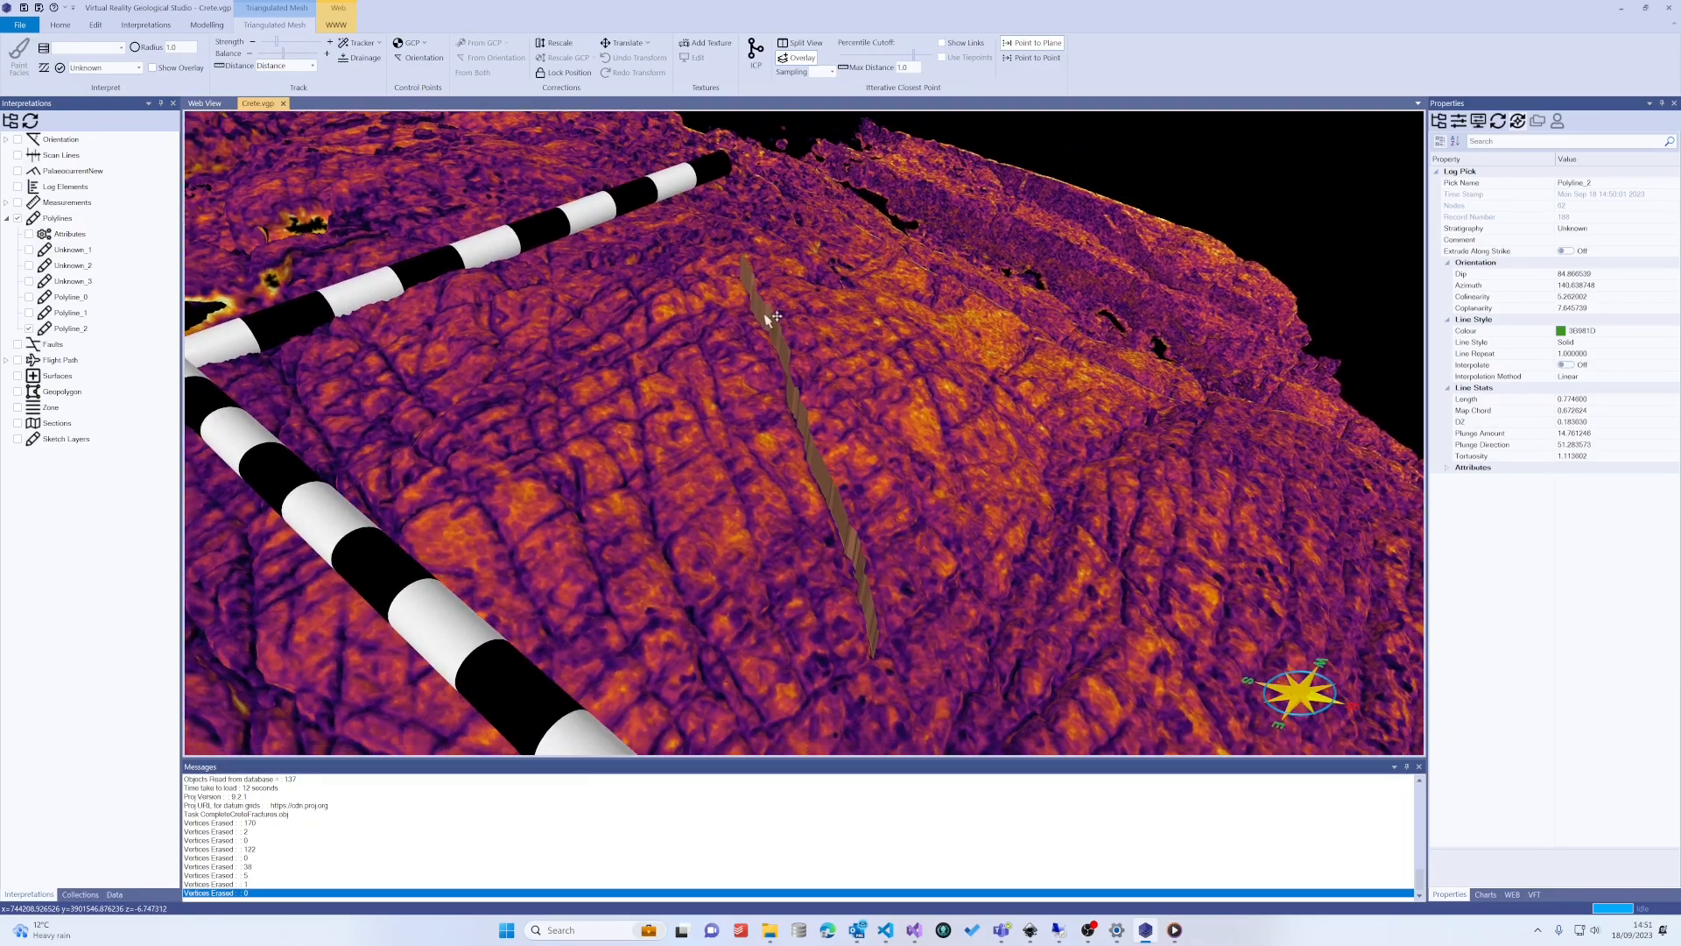
click(29, 313)
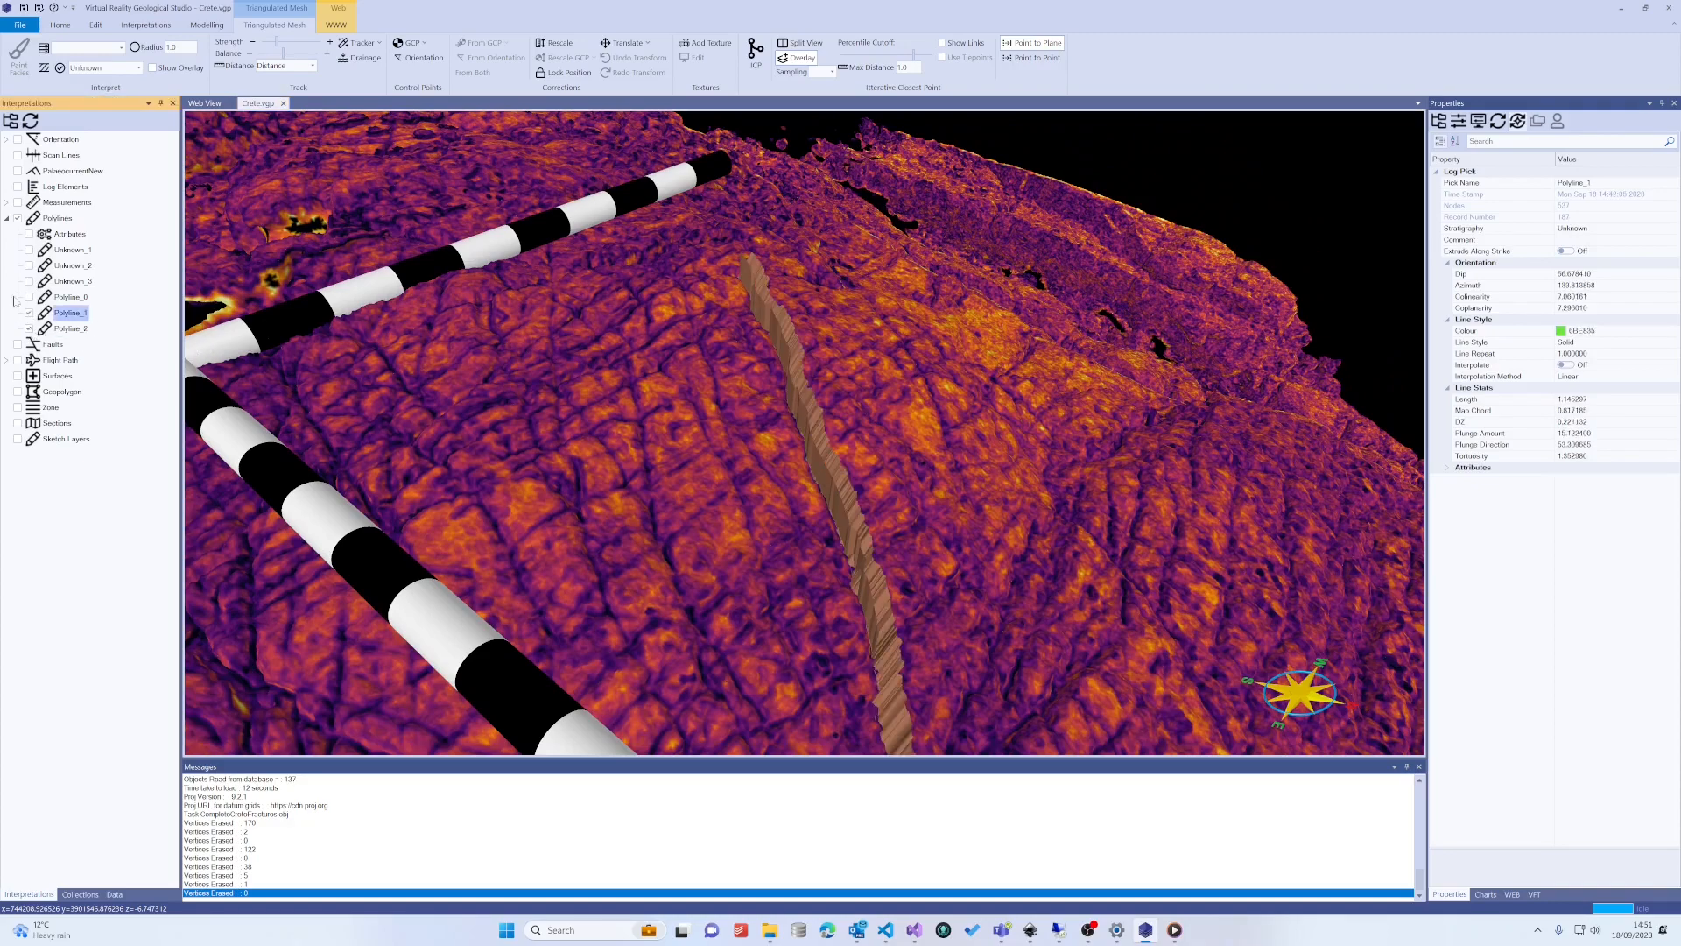
click(29, 313)
scroll(729, 414, up, 3)
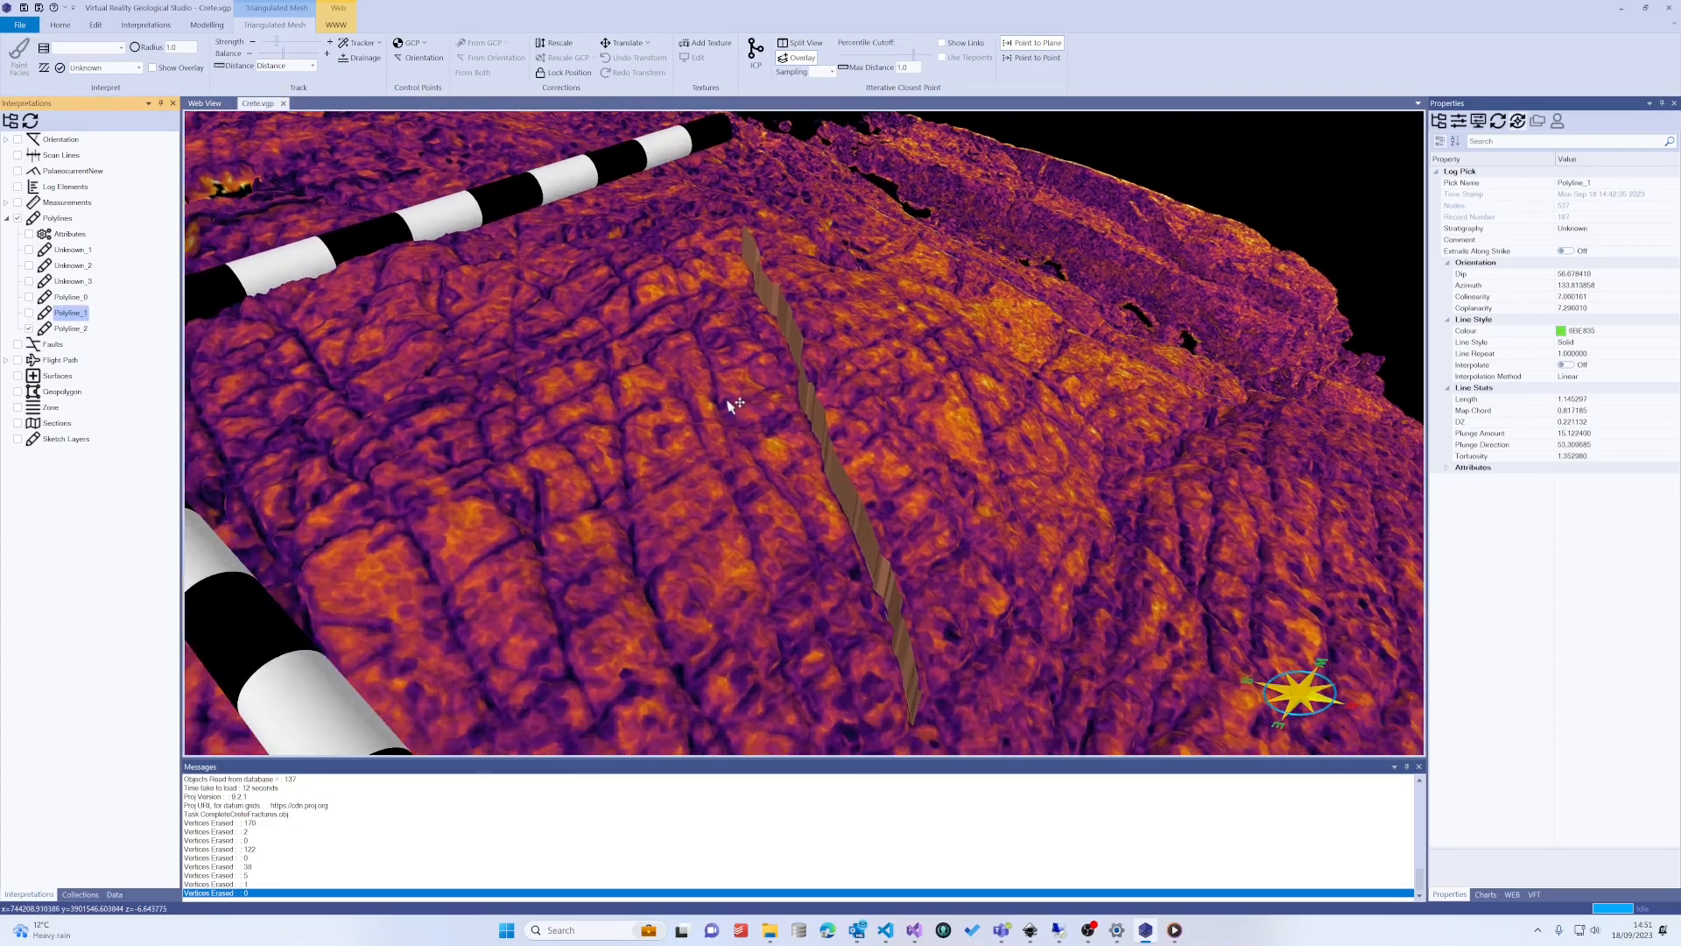
scroll(730, 409, down, 6)
click(897, 442)
drag(901, 442, 838, 324)
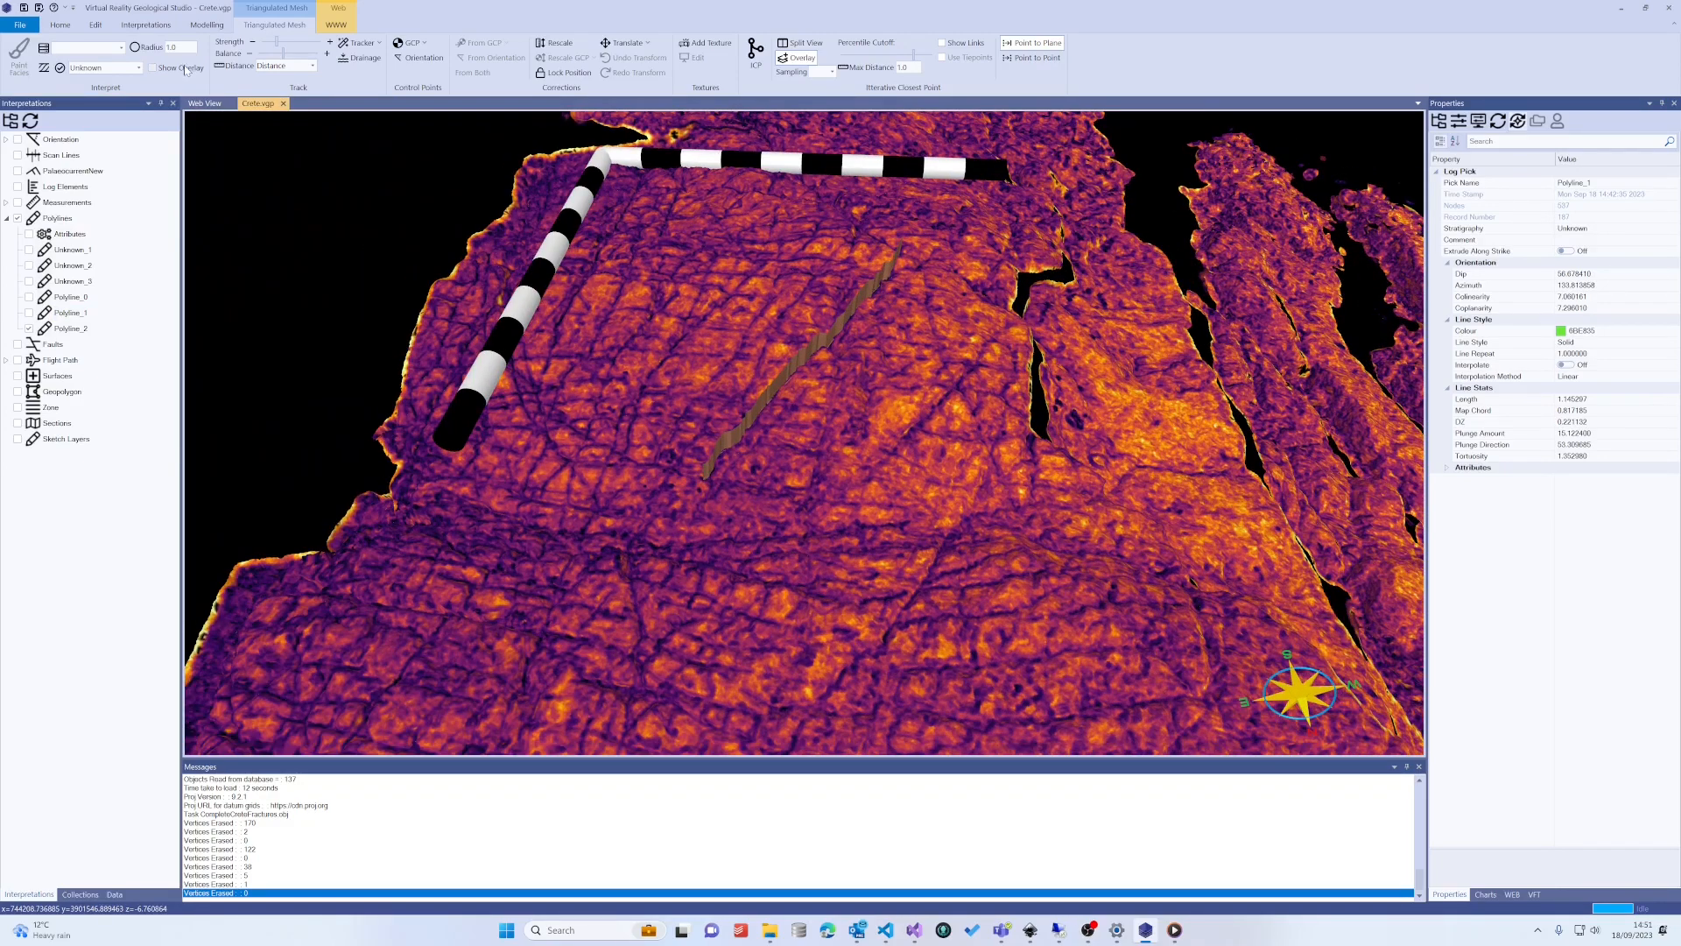
click(1622, 8)
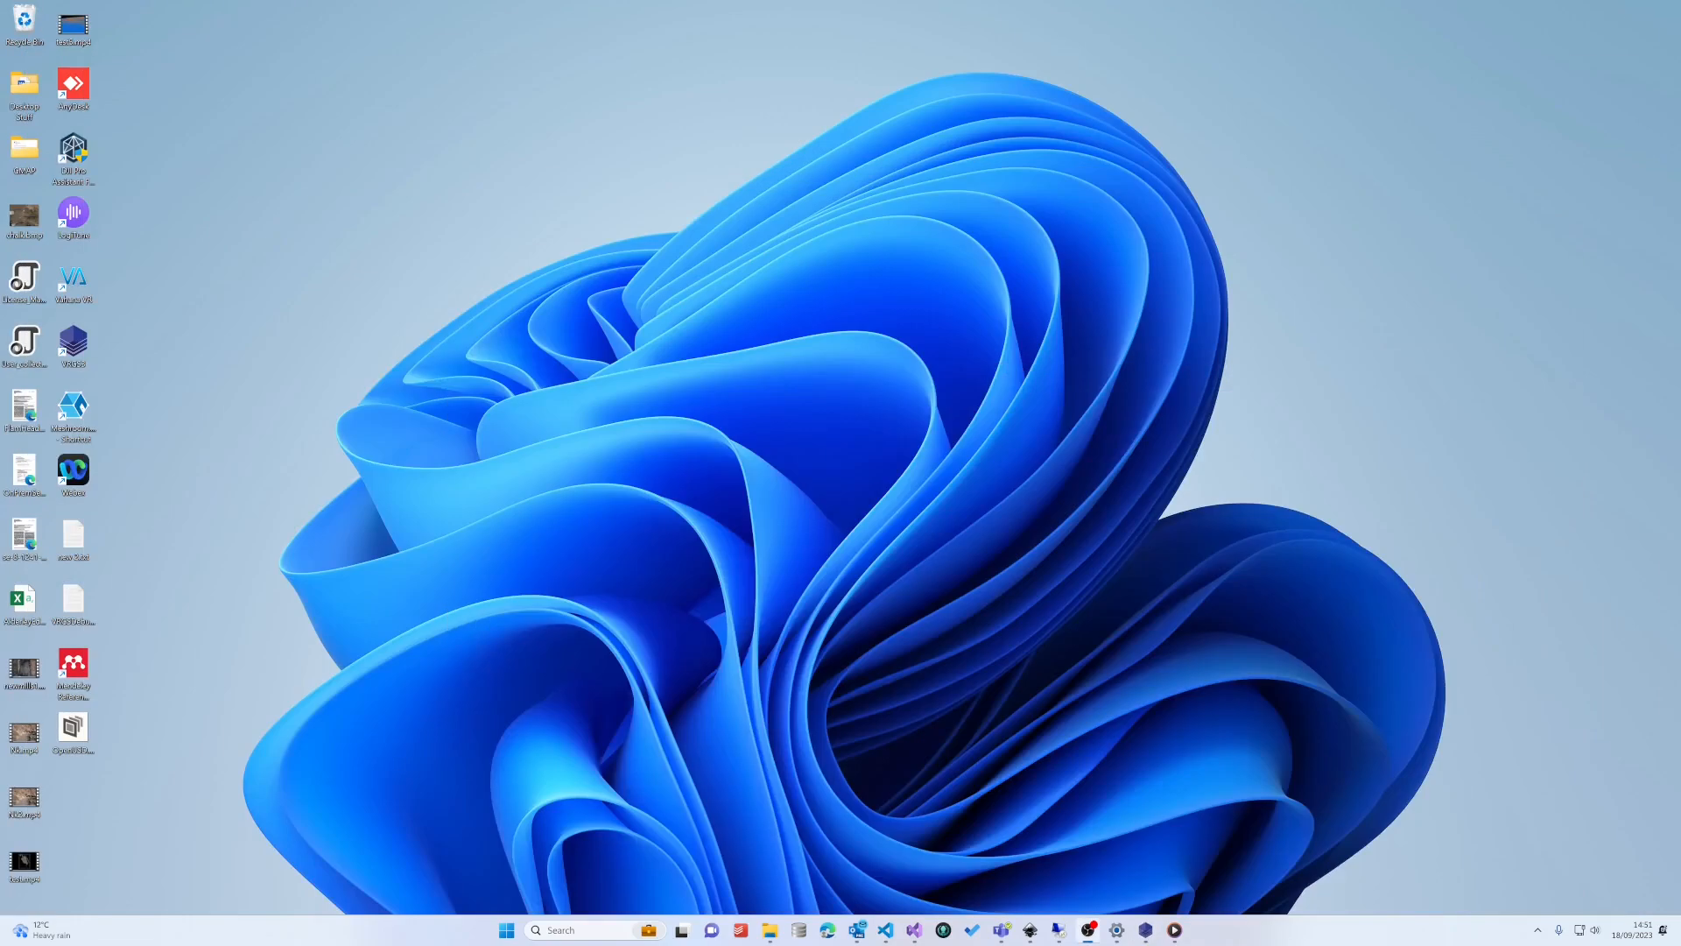